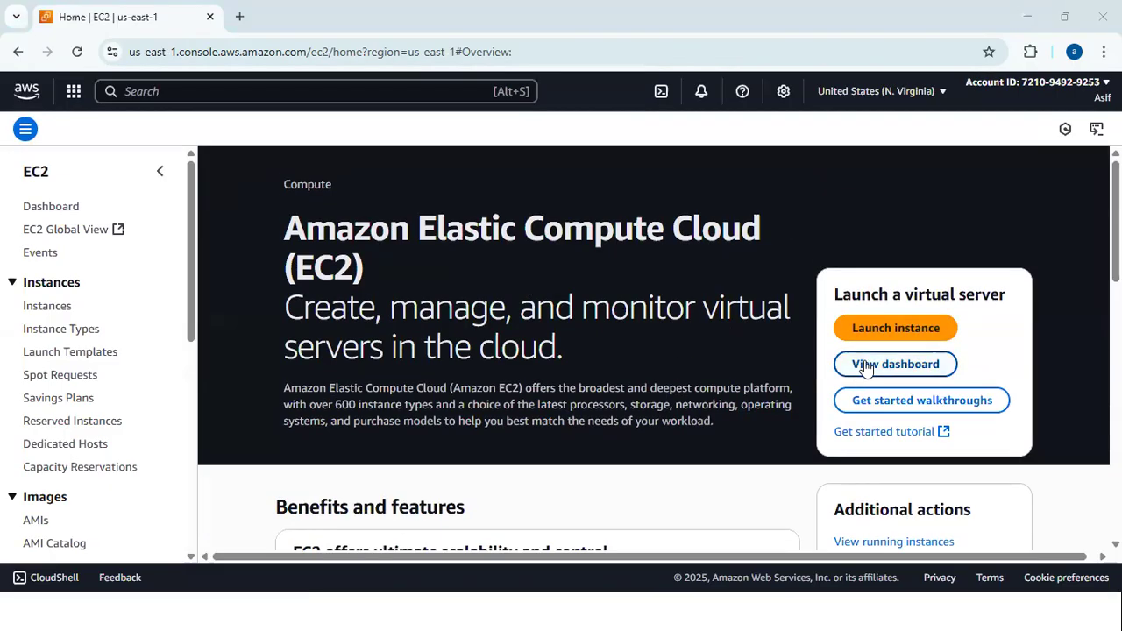
Step: Start launching a new EC2 instance and name it "My webserver Security Group Demo"
left_click(859, 326)
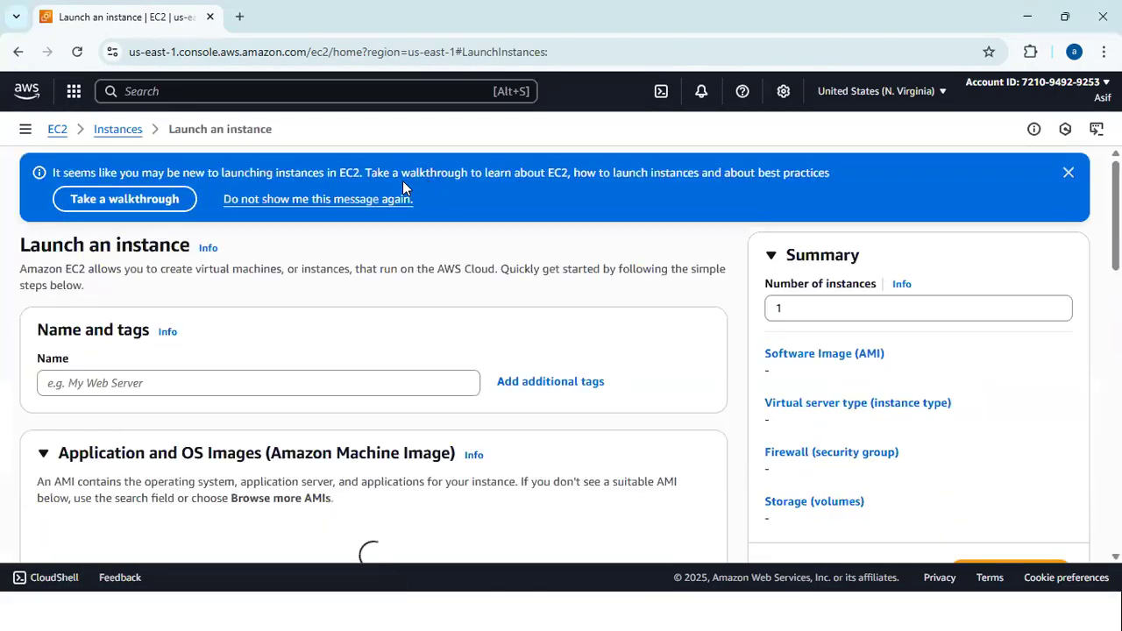
left_click(195, 383)
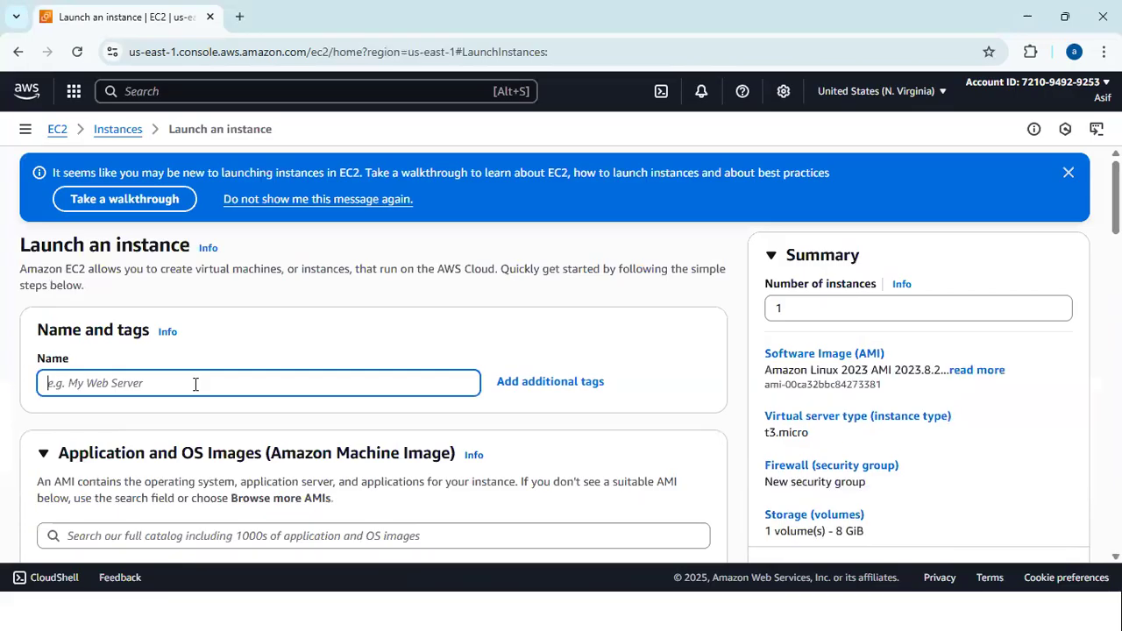
type("Security")
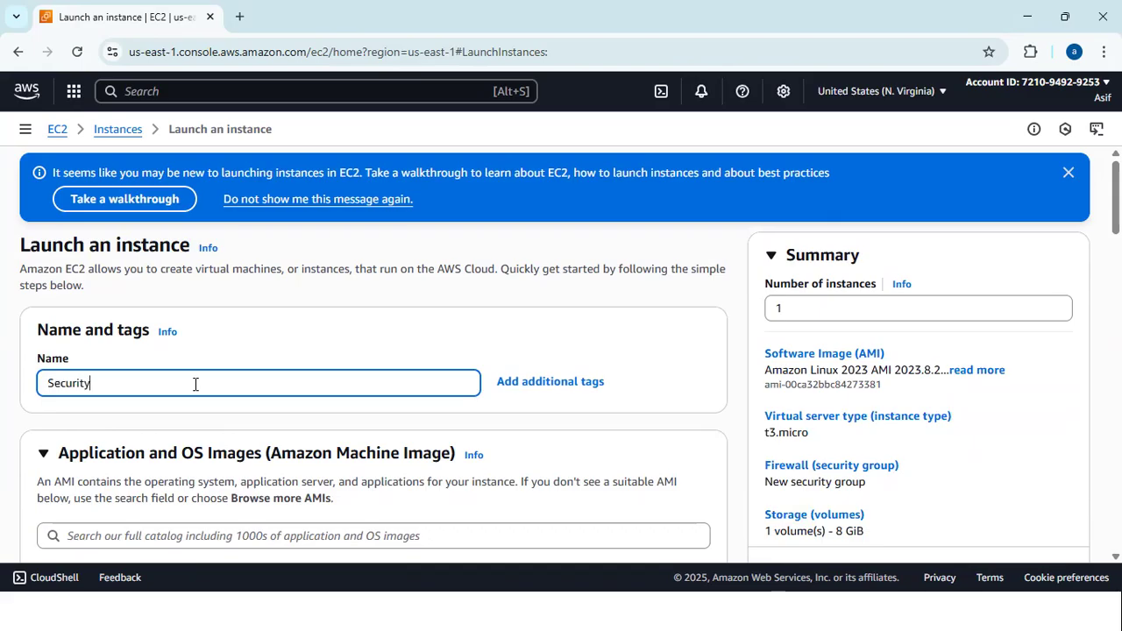
key("ctrl+a")
key("BackSpace")
type("My webserver")
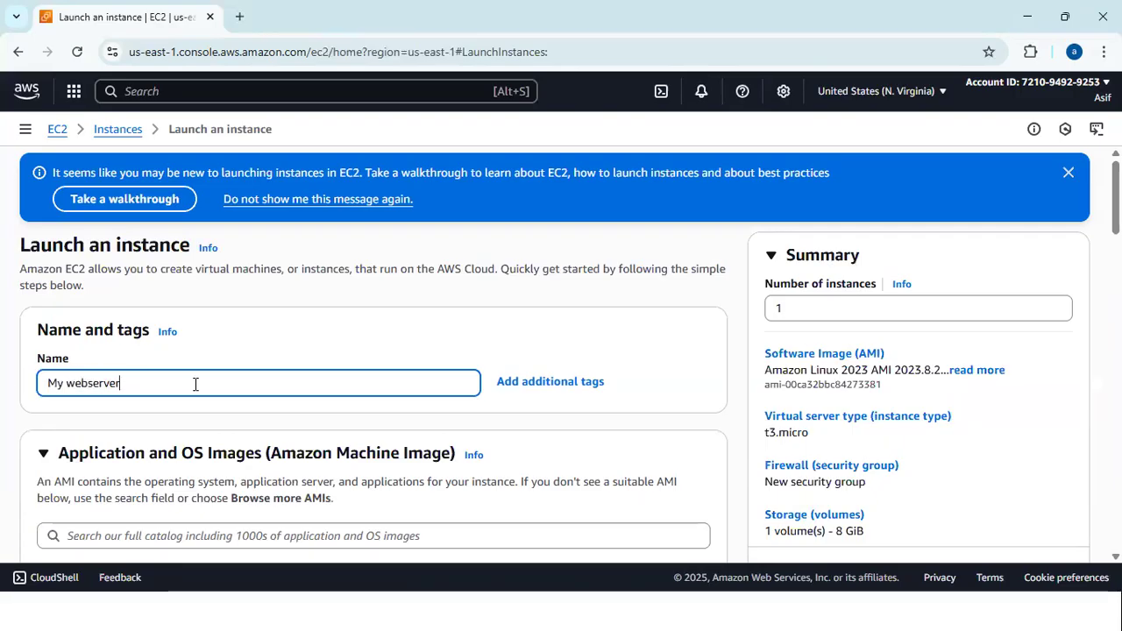
type(" Secu")
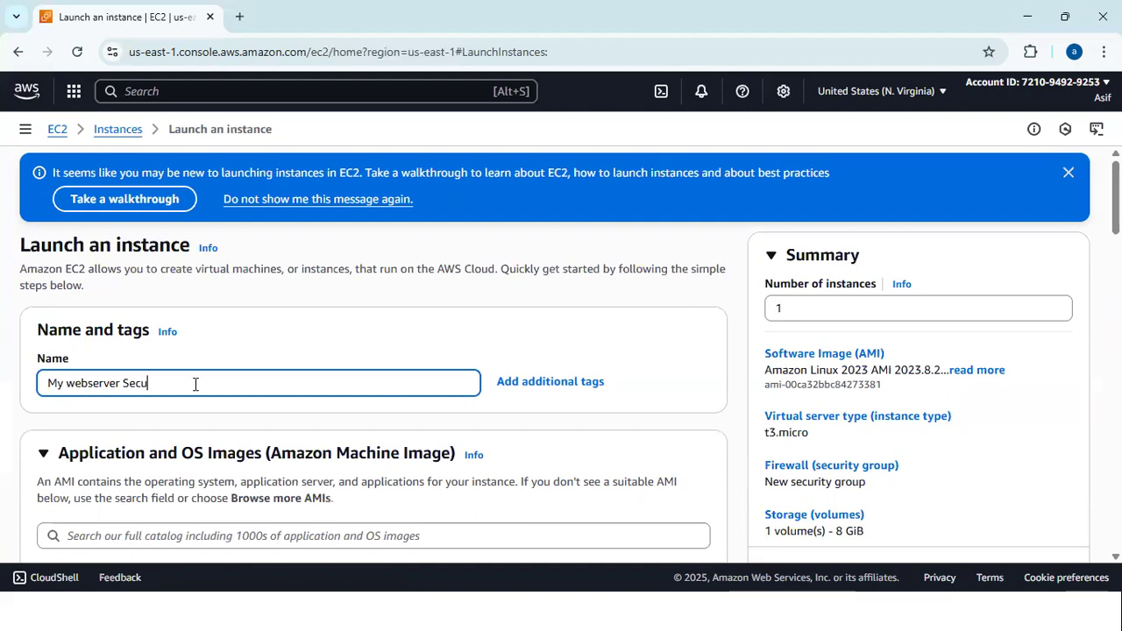
type("rity Group Demo")
Step: Keep the Amazon Linux 2023 image and set the instance type to t2.micro
scroll(285, 365, "down", 5)
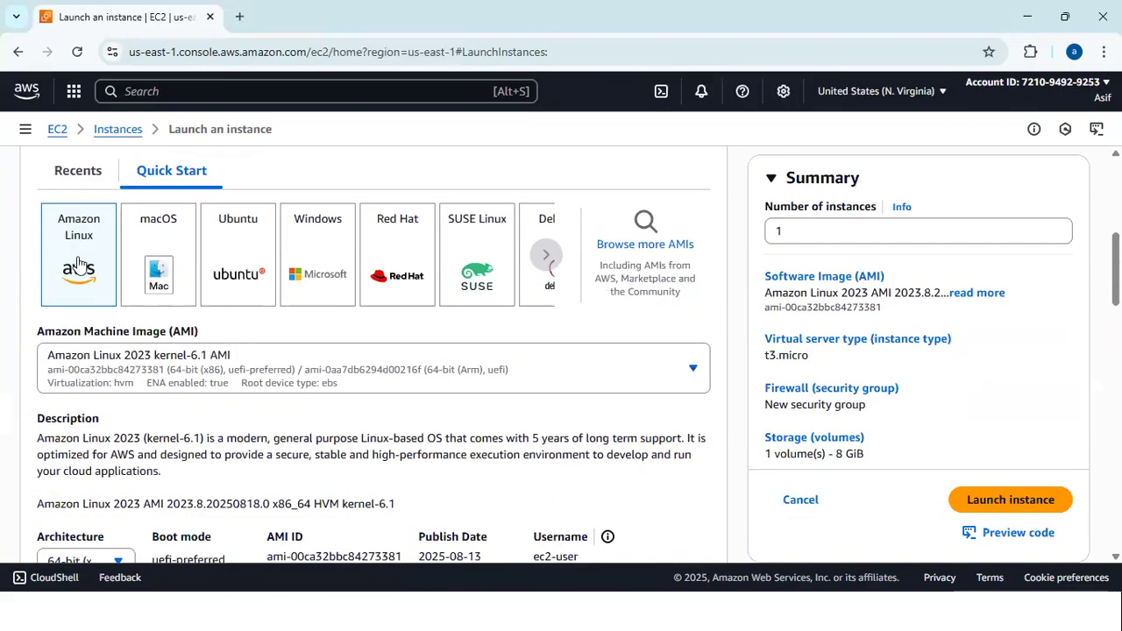
scroll(138, 300, "down", 2)
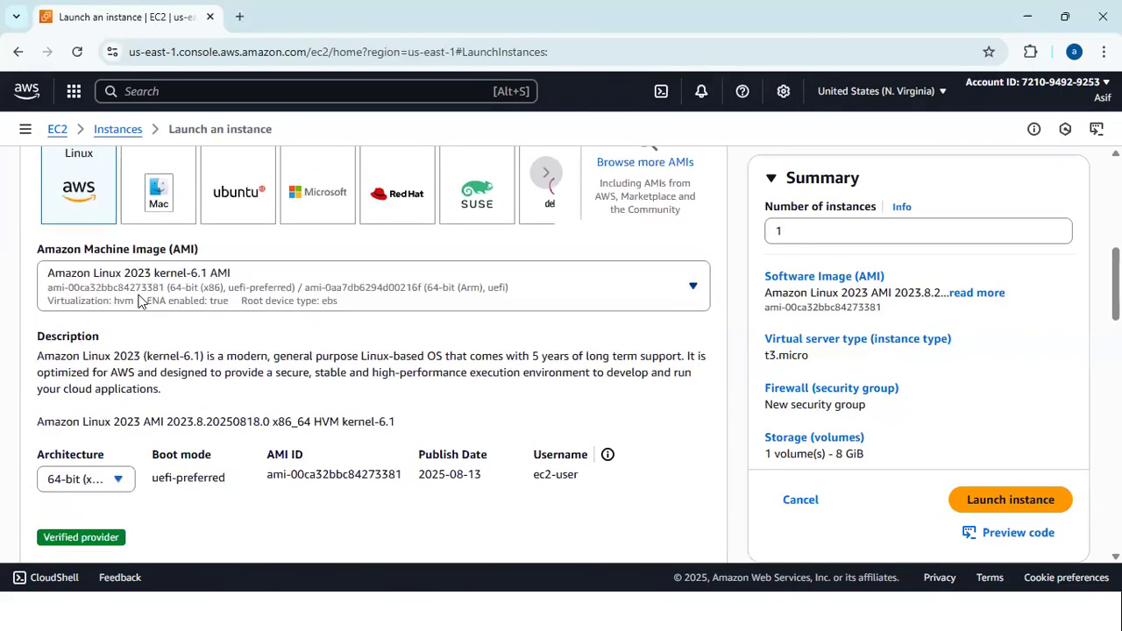
scroll(138, 300, "up", 2)
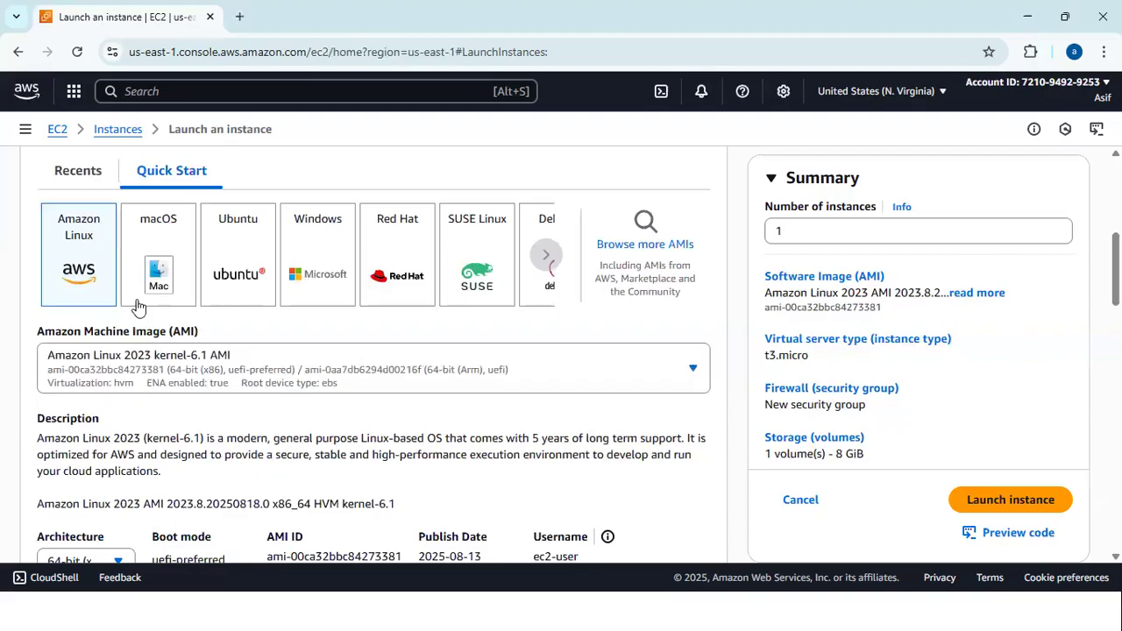
scroll(138, 307, "down", 8)
scroll(138, 307, "down", 2)
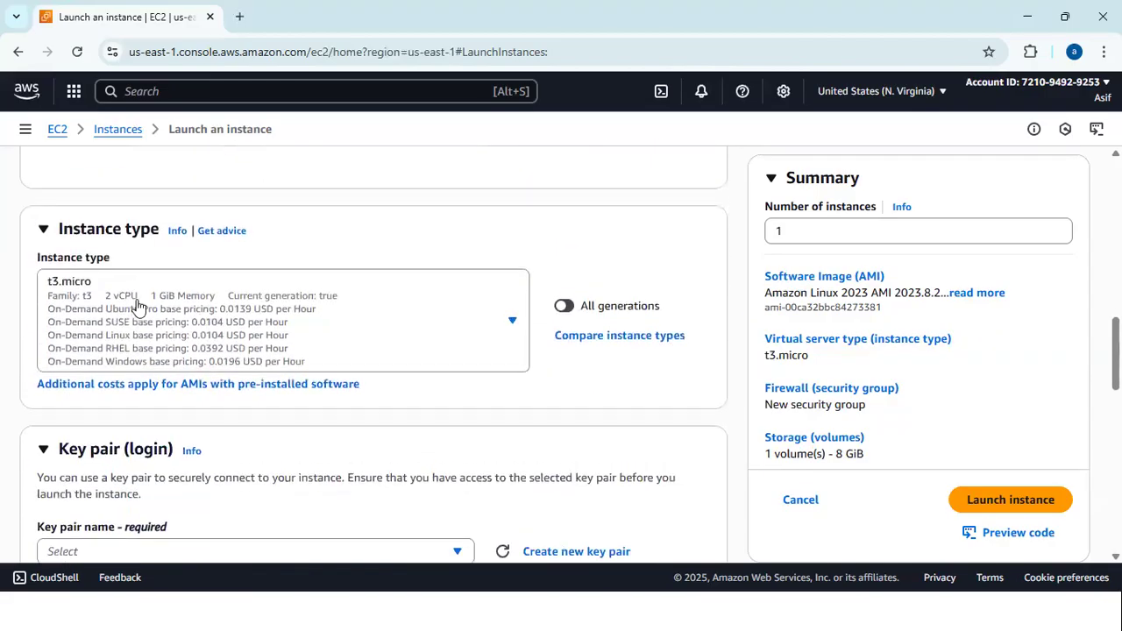
left_click(511, 316)
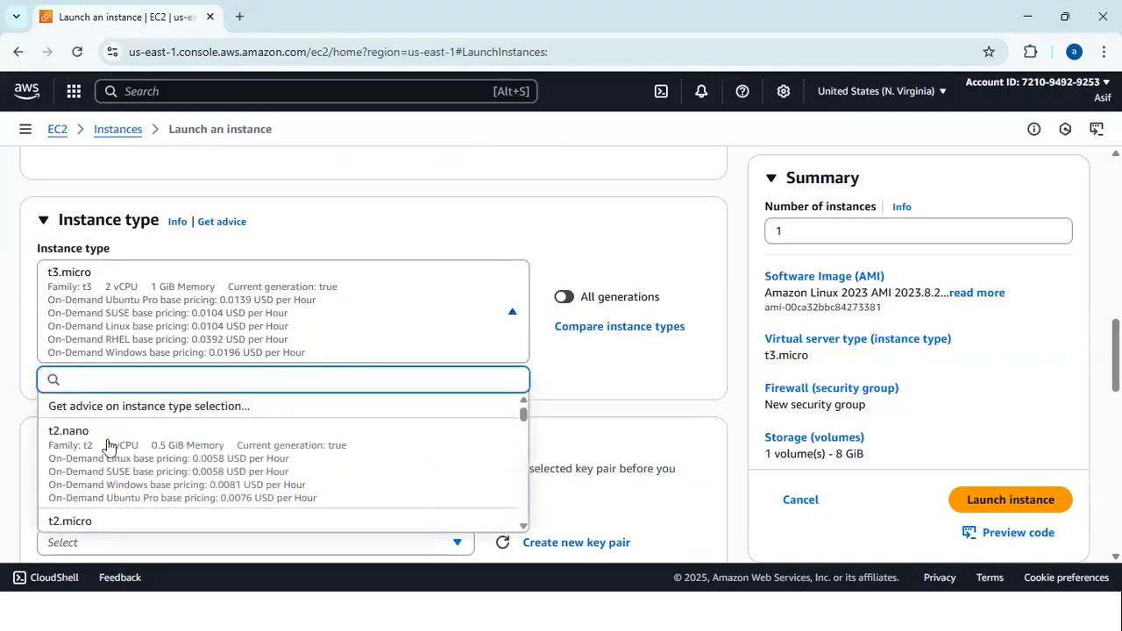
scroll(105, 460, "down", 1)
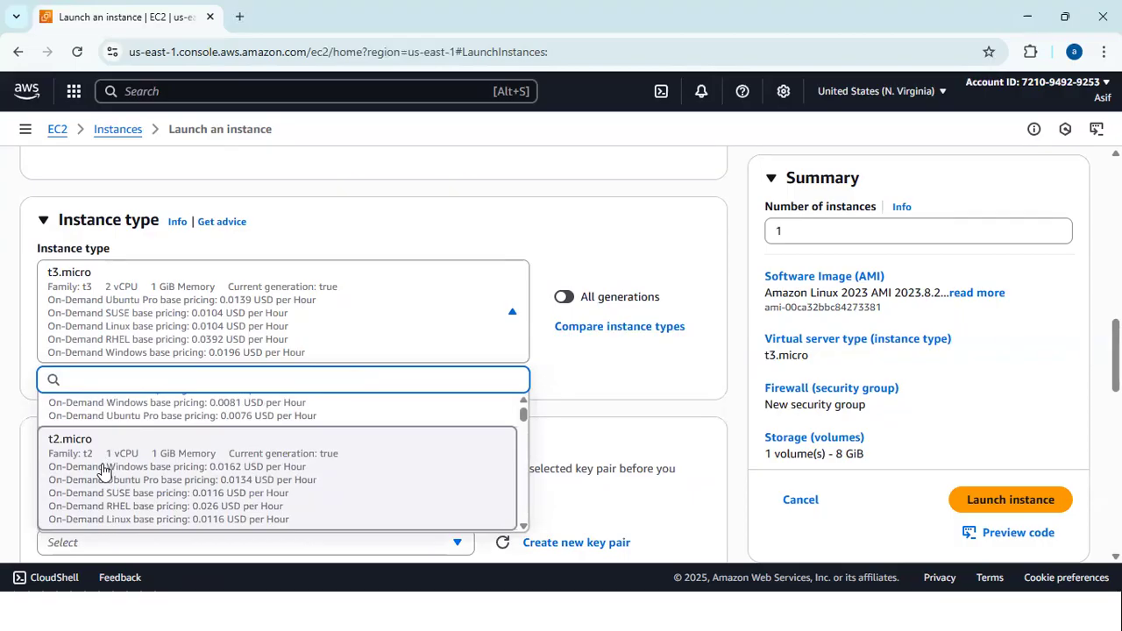
left_click(102, 471)
Step: Disable the rule allowing SSH traffic in the new security group under the network settings
scroll(231, 408, "down", 3)
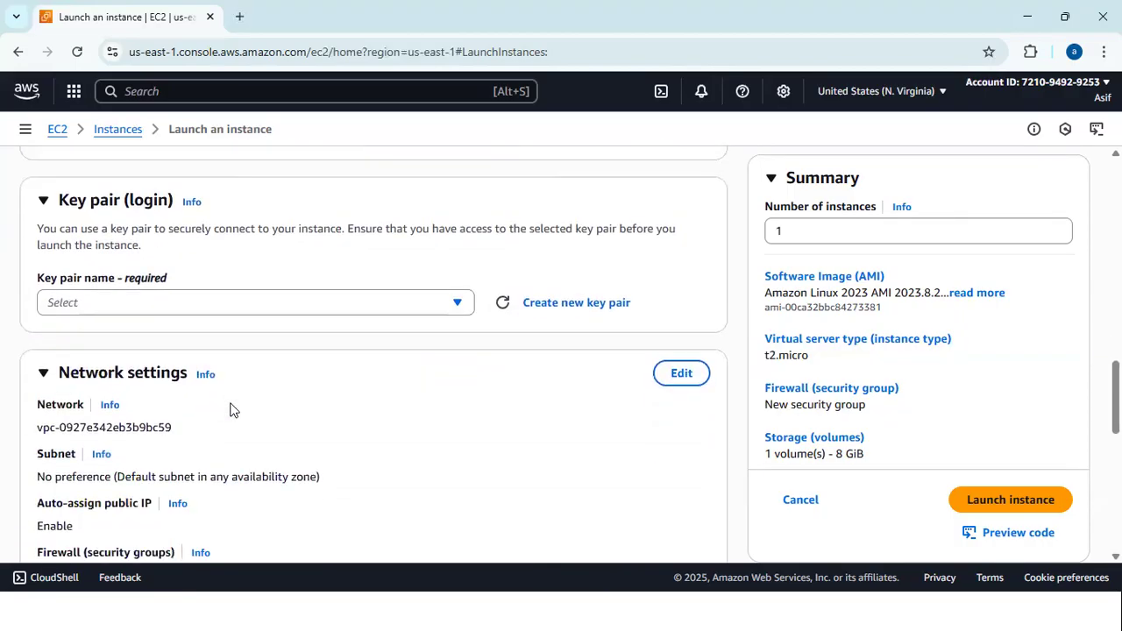
scroll(232, 409, "down", 1)
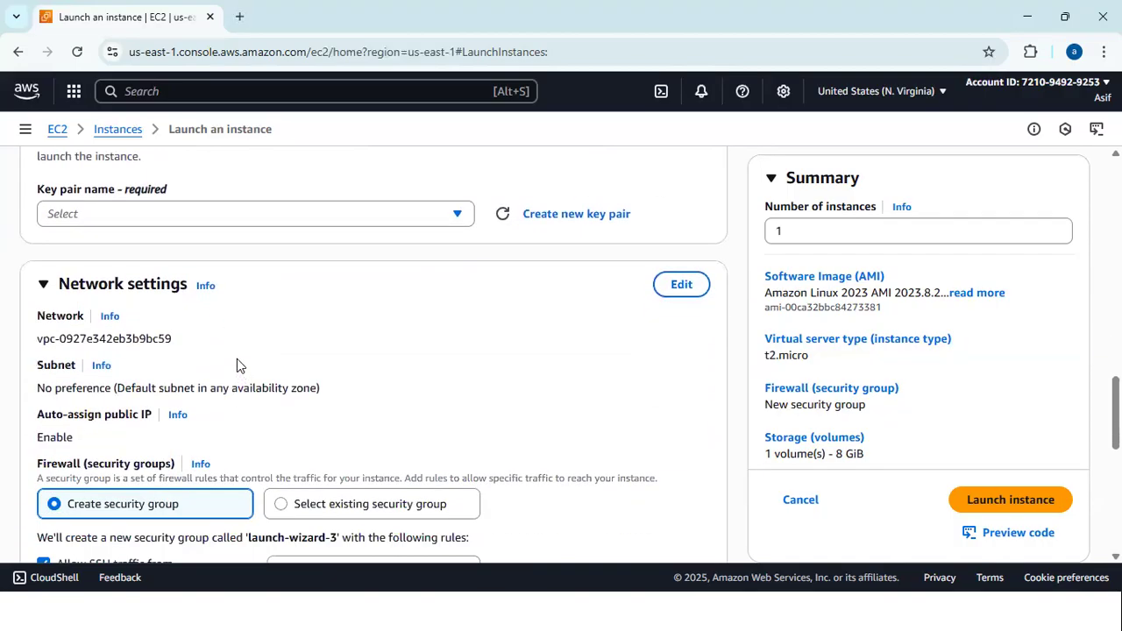
scroll(240, 368, "down", 2)
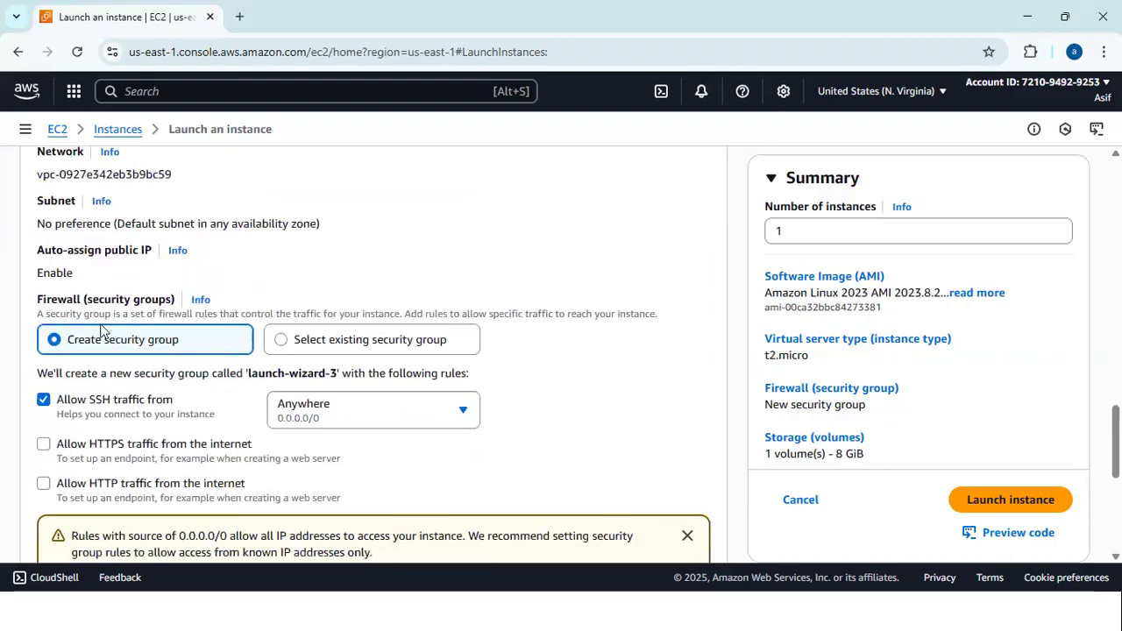
scroll(86, 348, "down", 1)
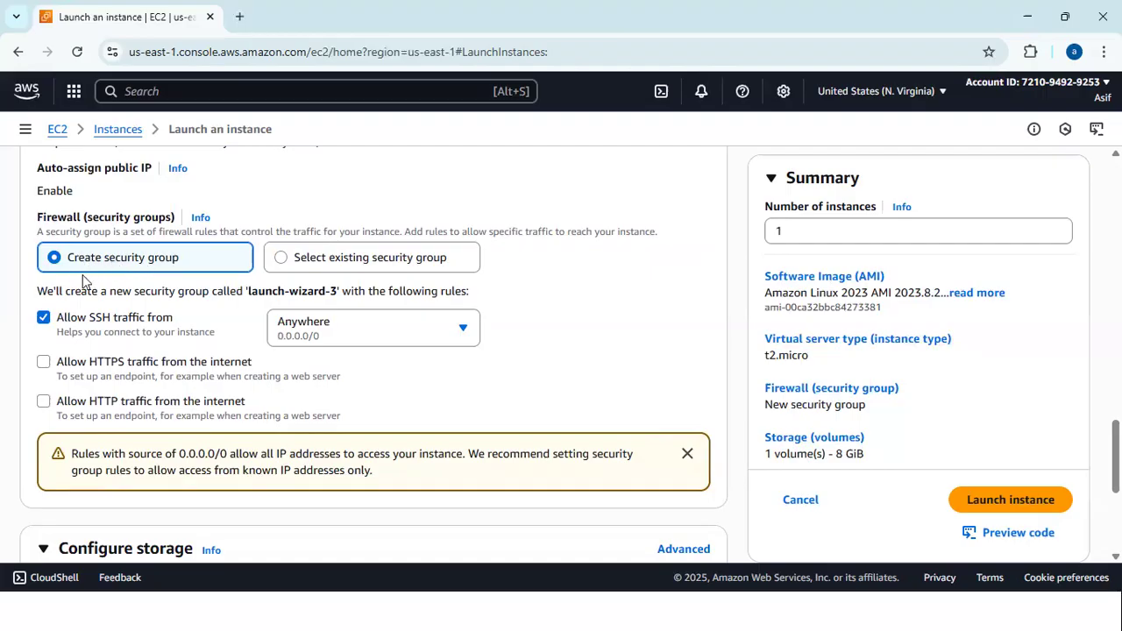
left_click(43, 318)
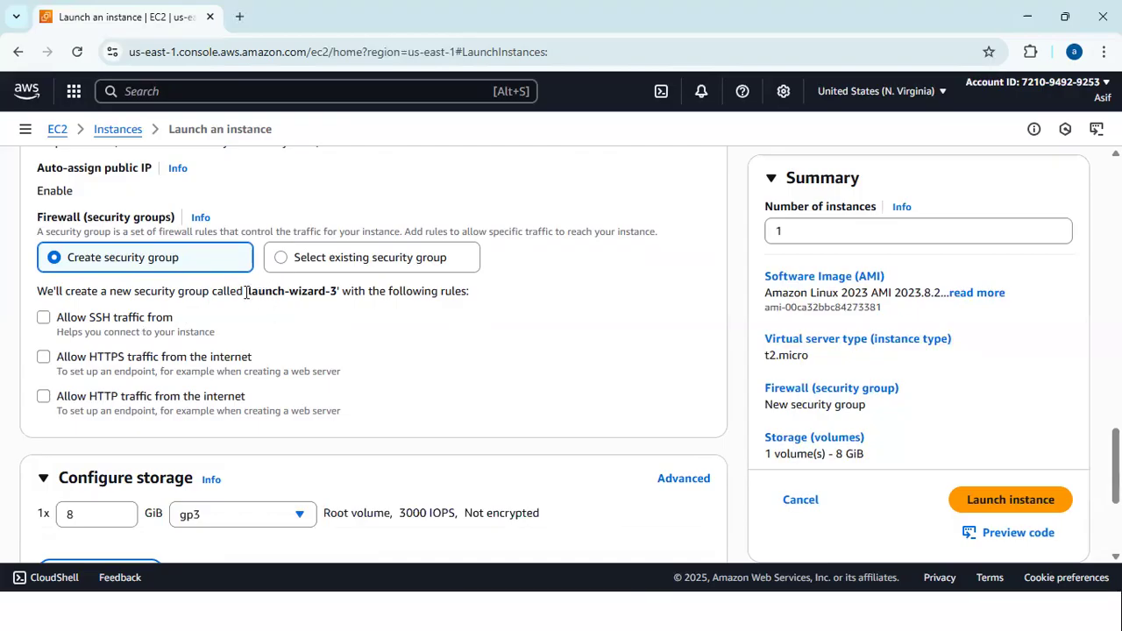
left_click_drag(249, 290, 337, 301)
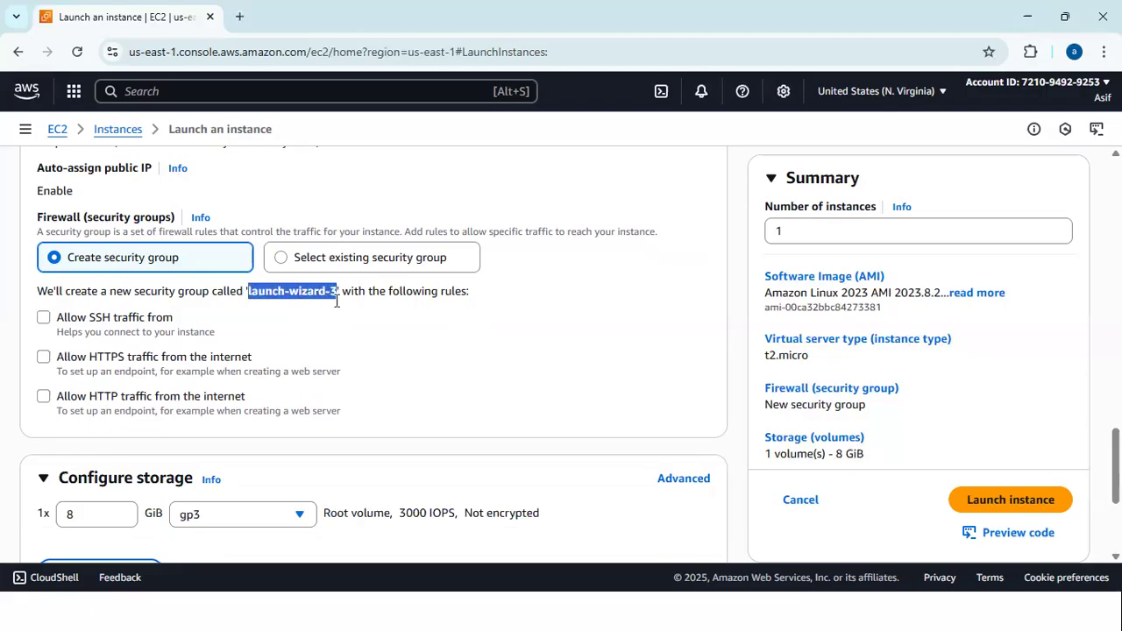
left_click(44, 318)
left_click(43, 318)
Step: Check the storage configuration and briefly expand the advanced details of the instance
scroll(338, 337, "down", 3)
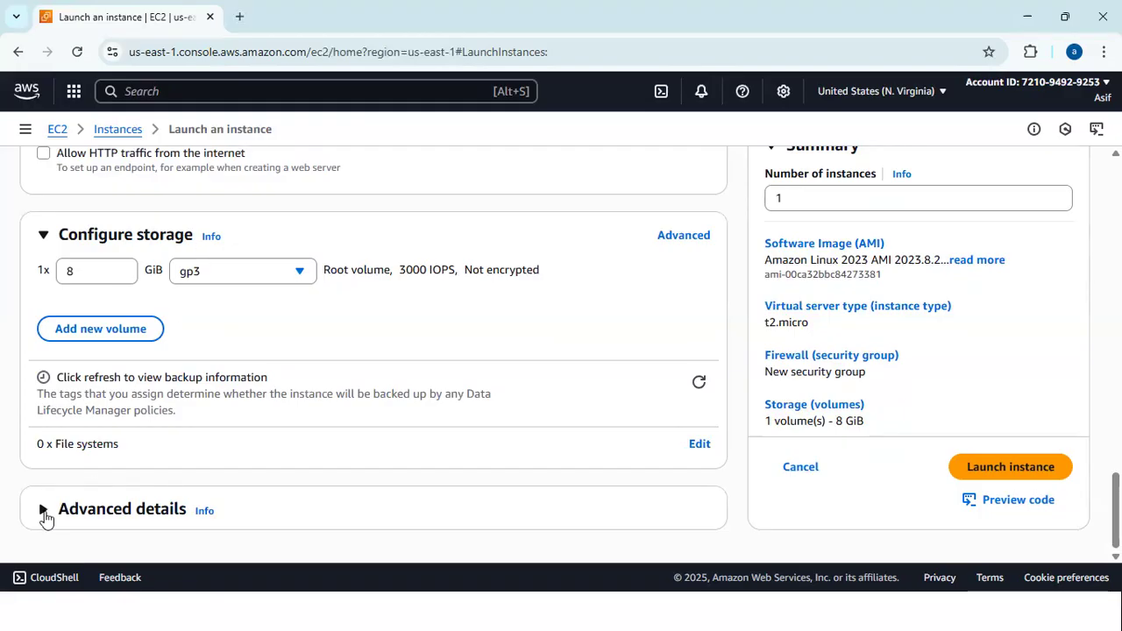
left_click(44, 511)
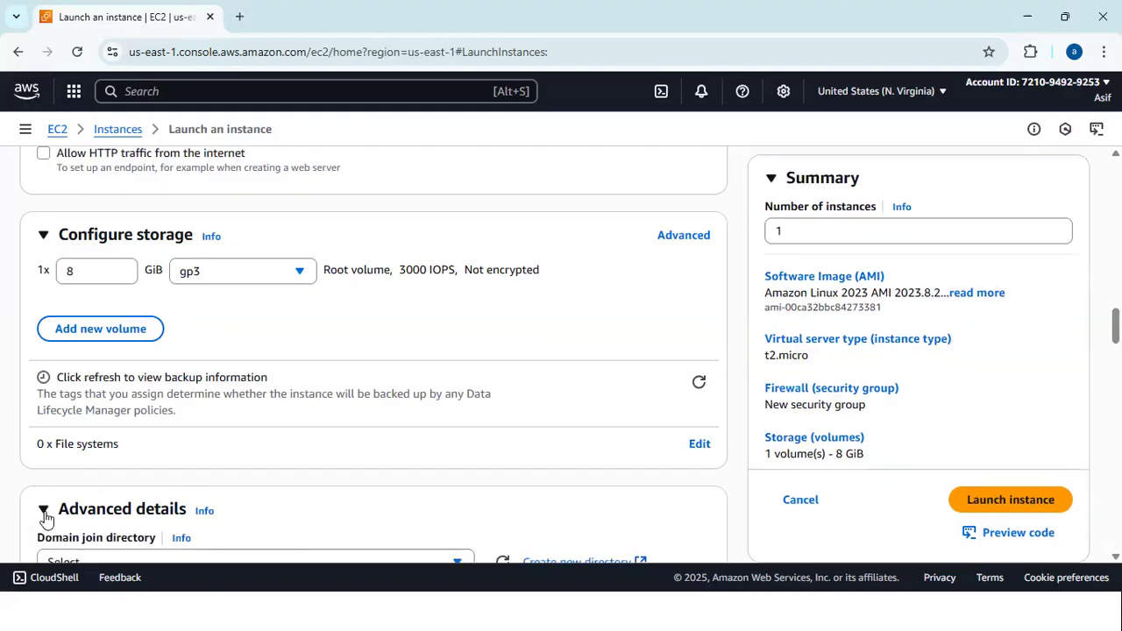
left_click(44, 510)
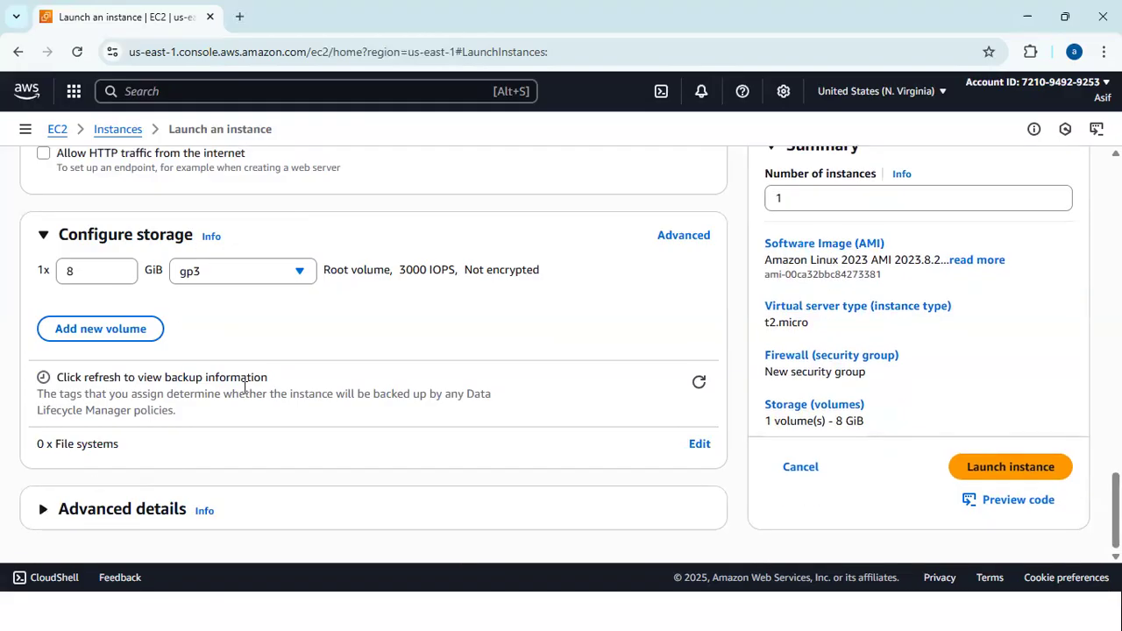
Step: Review the launch settings from name and machine image through instance type, key pair, security group and storage
scroll(114, 391, "up", 2)
scroll(110, 391, "up", 10)
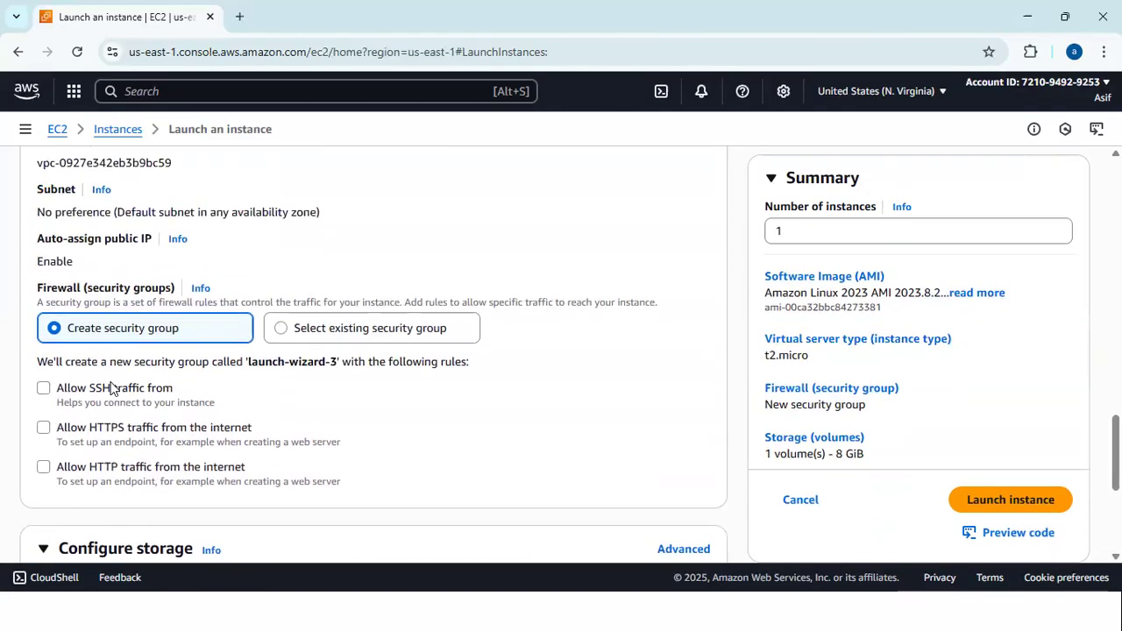
scroll(109, 385, "up", 8)
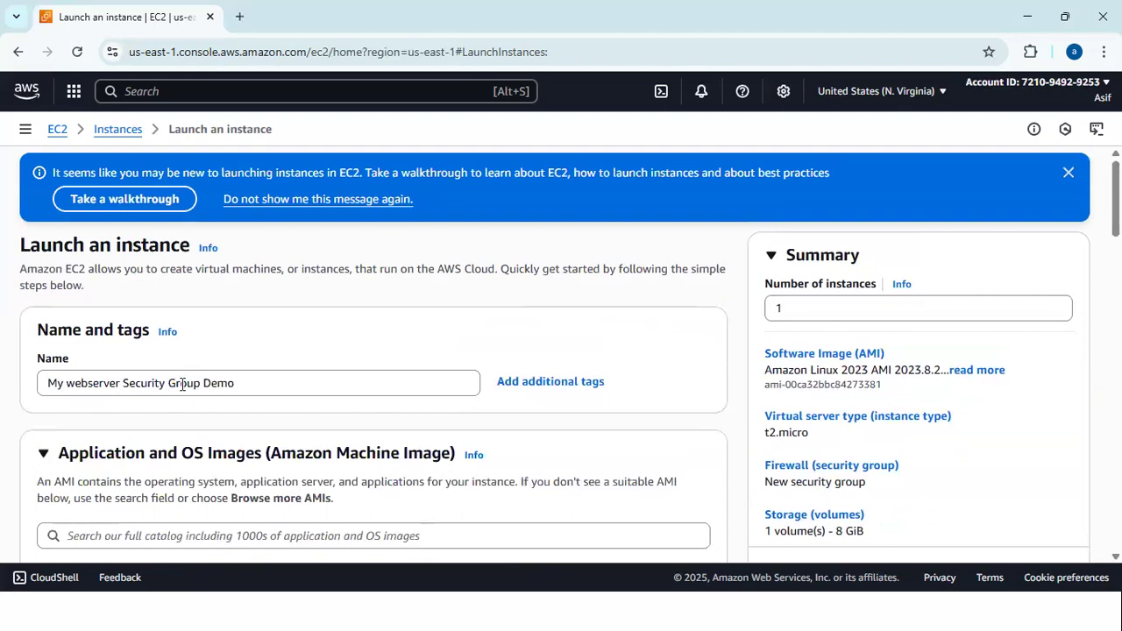
scroll(182, 386, "down", 4)
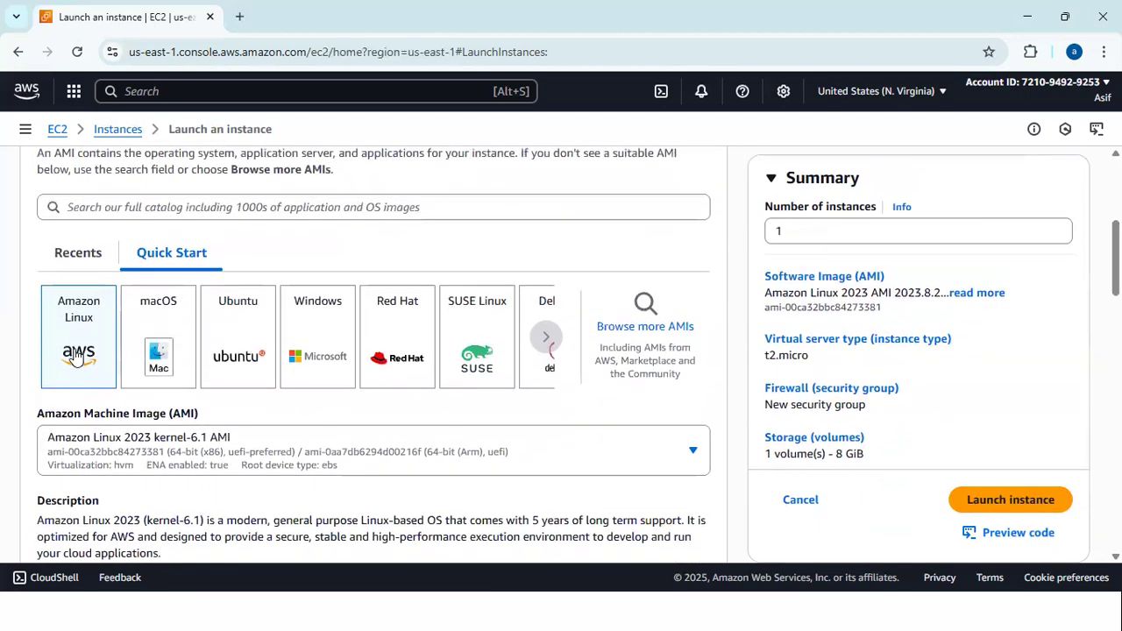
scroll(79, 321, "down", 3)
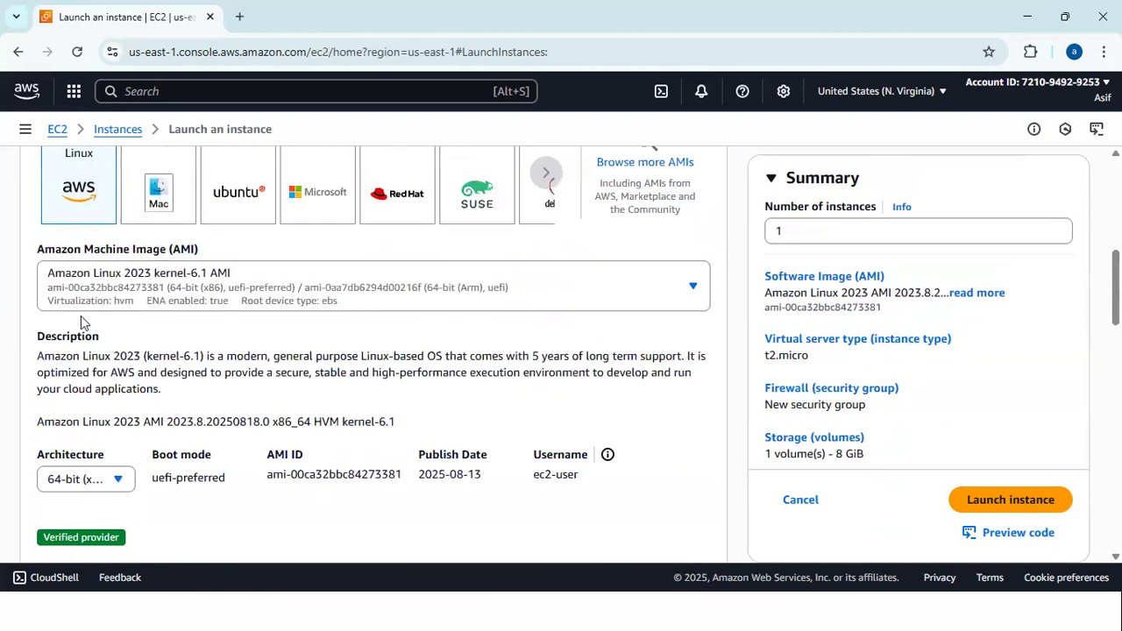
scroll(82, 323, "down", 6)
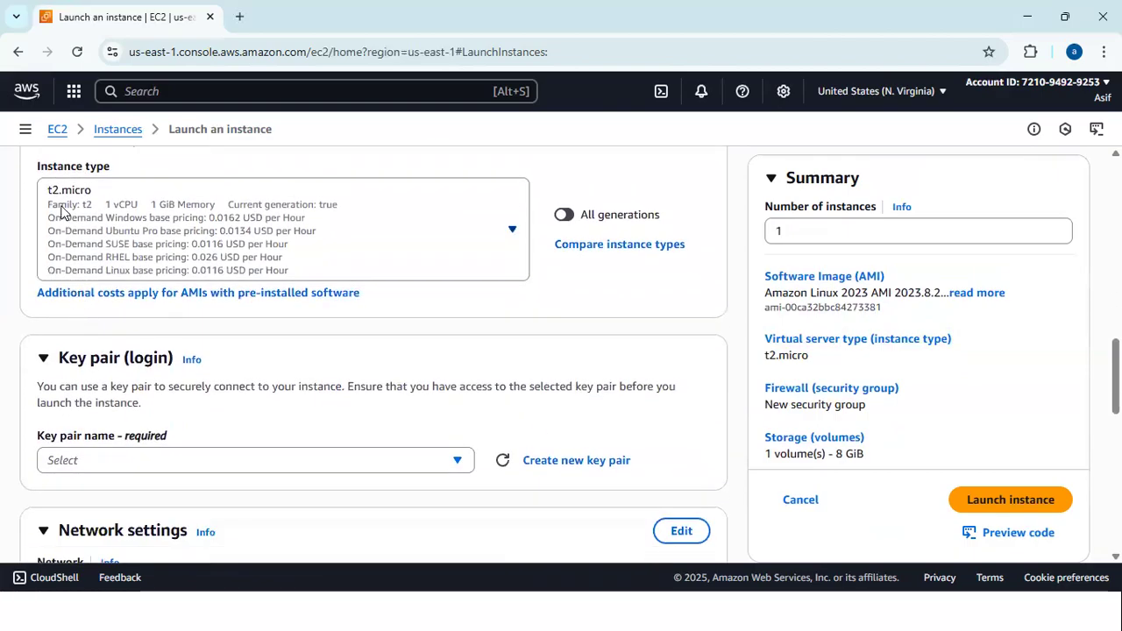
scroll(124, 363, "up", 3)
scroll(124, 364, "down", 3)
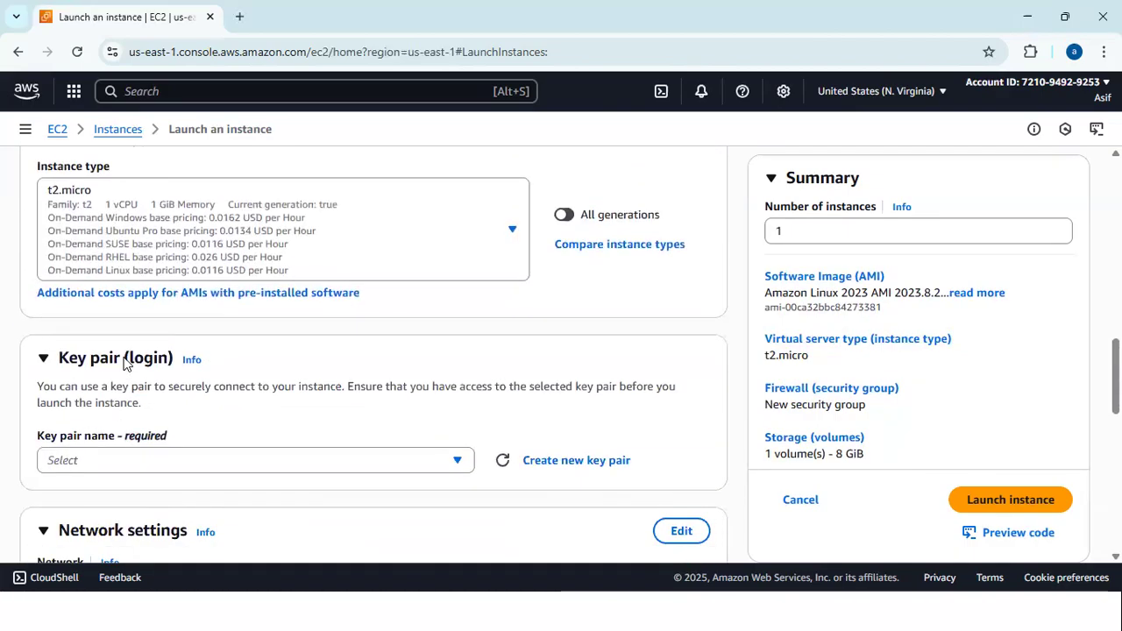
scroll(123, 363, "down", 5)
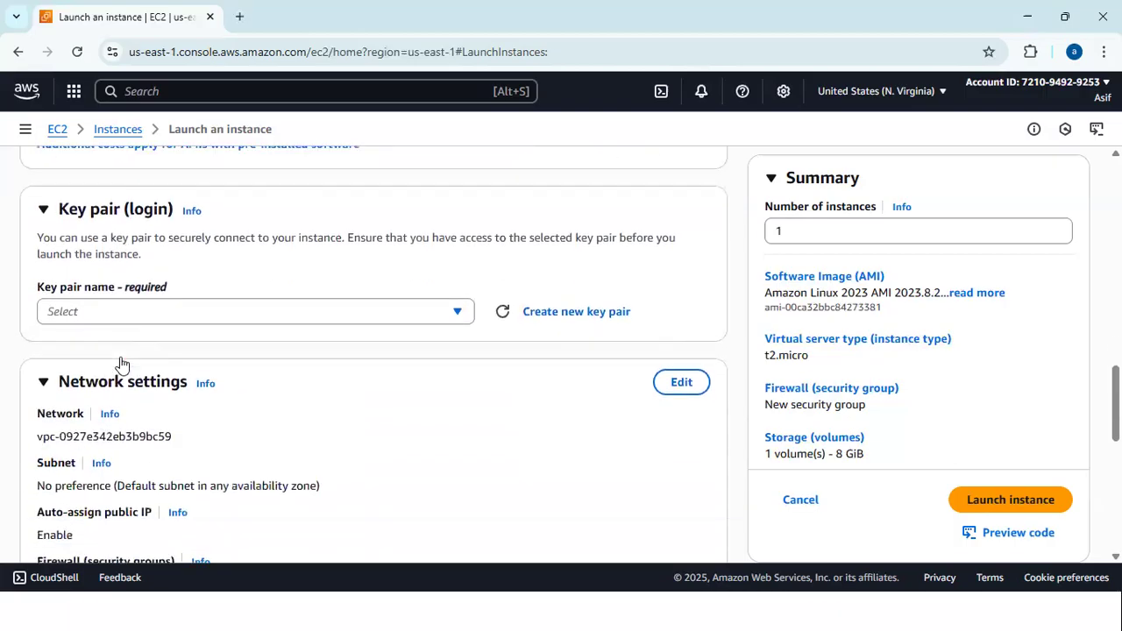
scroll(121, 364, "down", 2)
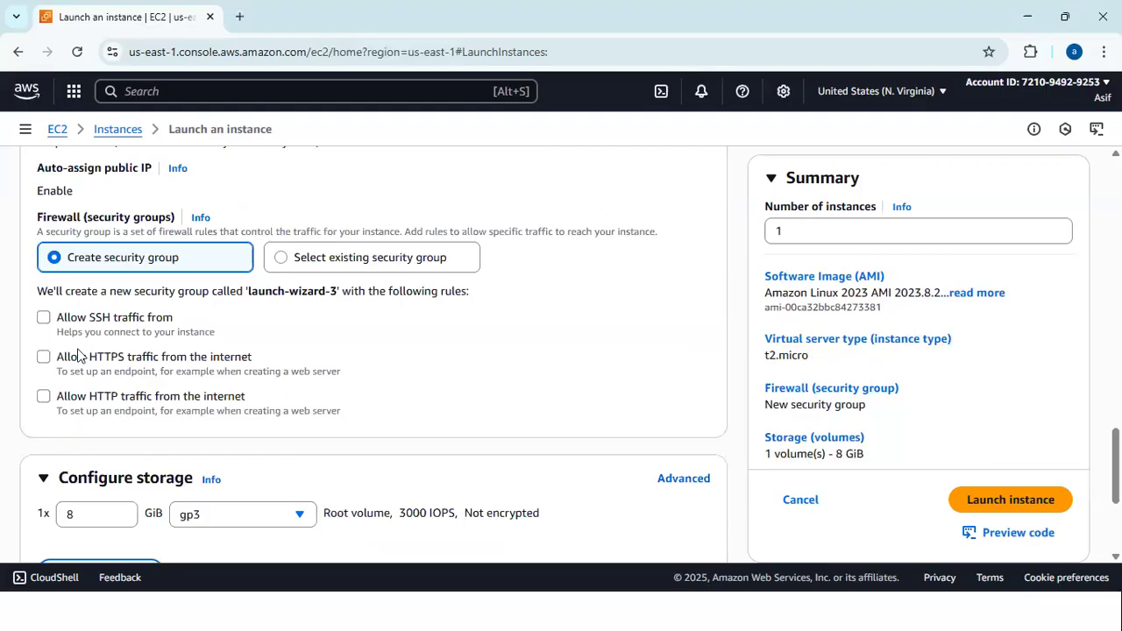
scroll(79, 354, "down", 3)
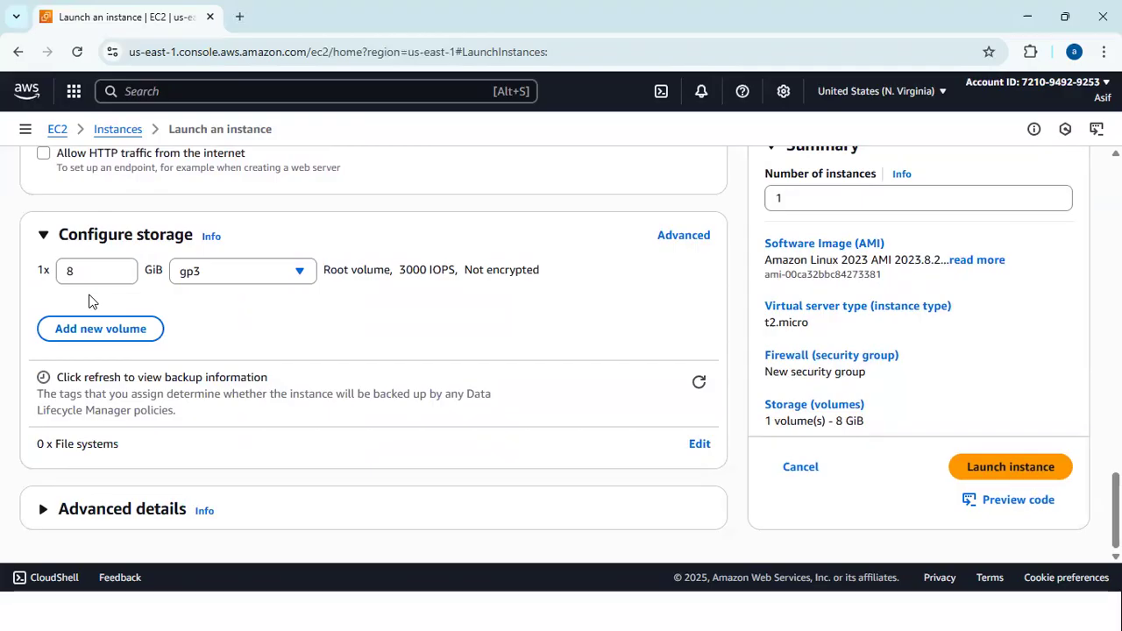
Step: Launch the instance, choosing to proceed without a key pair
left_click(1002, 468)
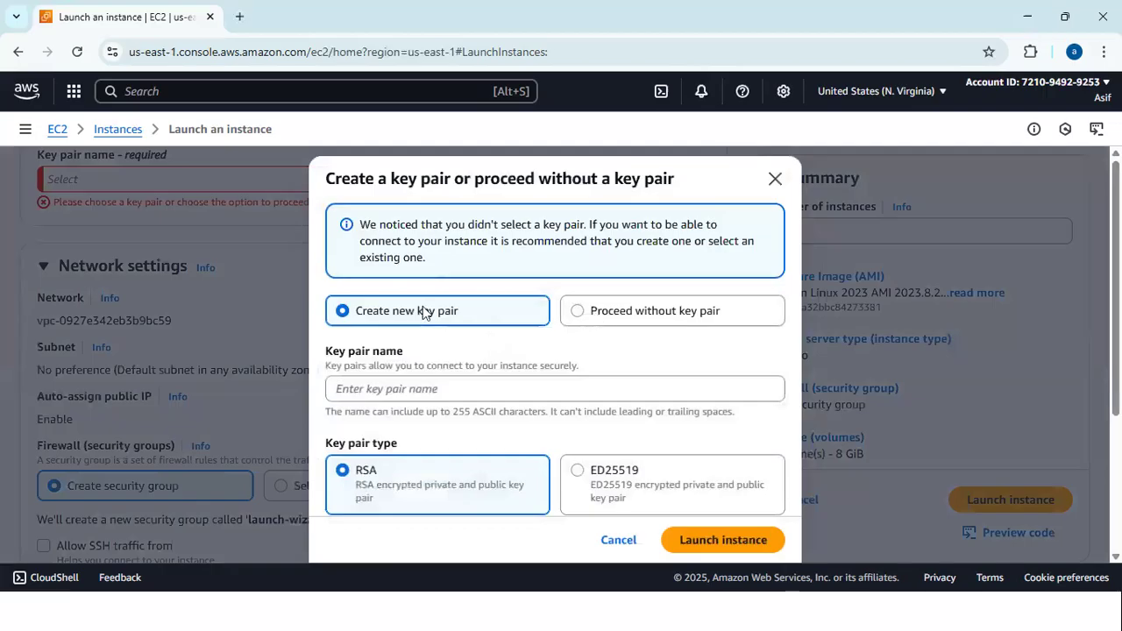
left_click(579, 317)
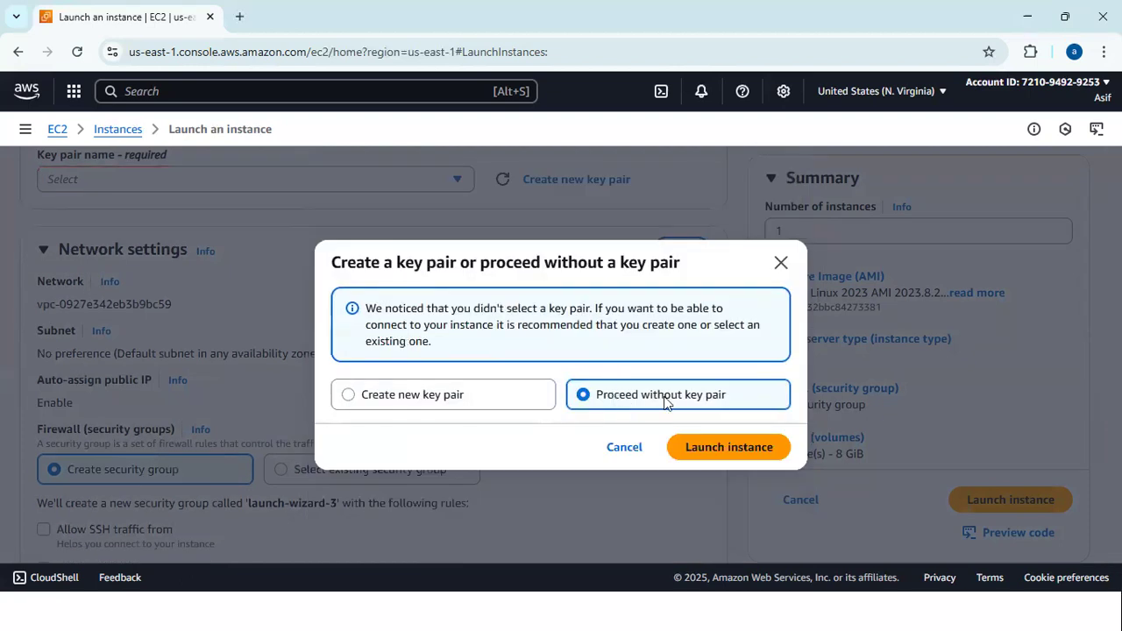
left_click(741, 452)
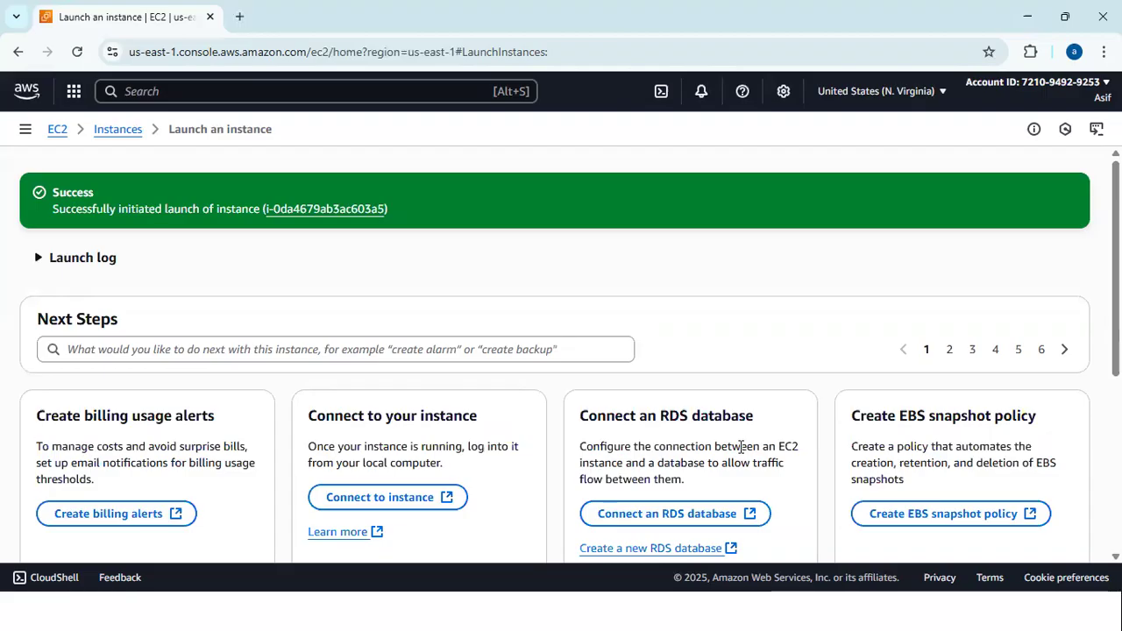
Step: Open the list of instances and refresh it to check the new instance's state and status checks
left_click(131, 139)
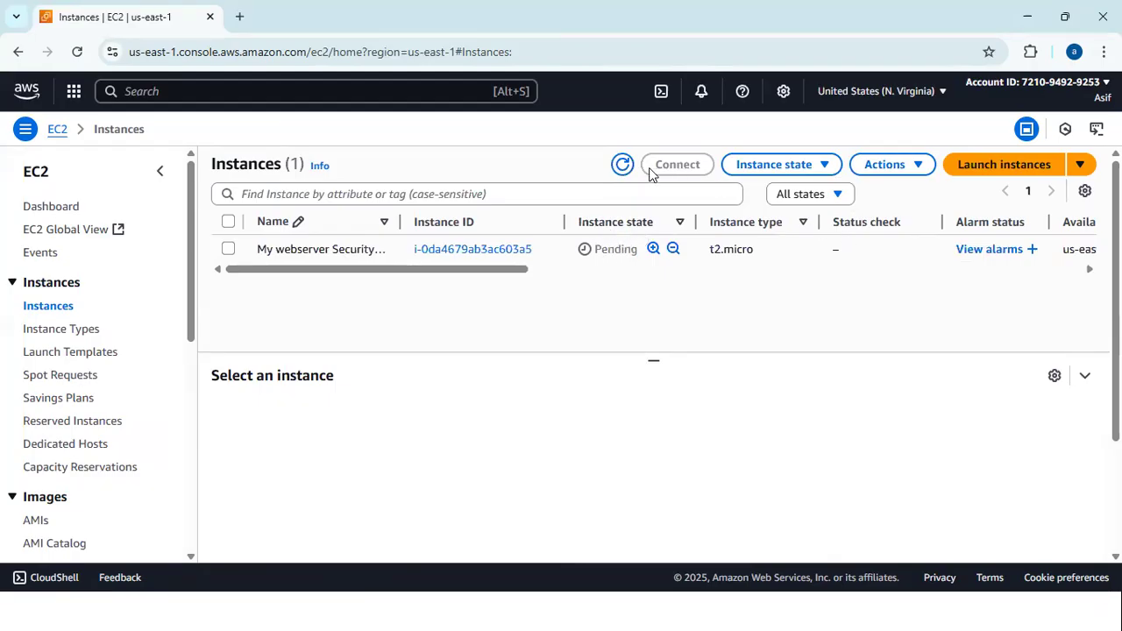
left_click(623, 166)
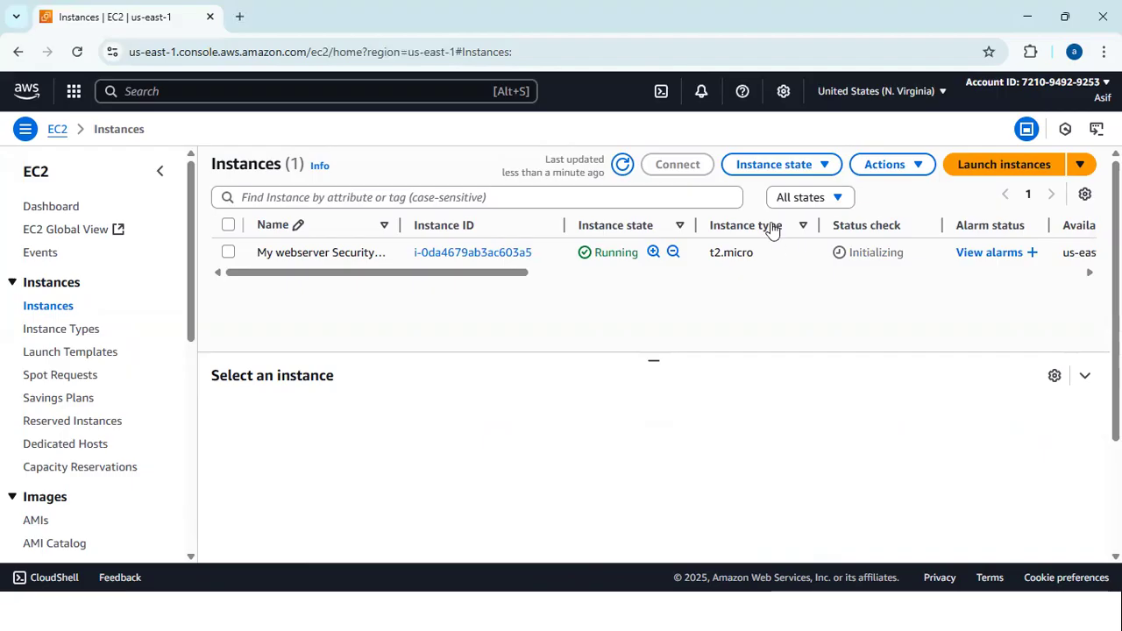
left_click(623, 165)
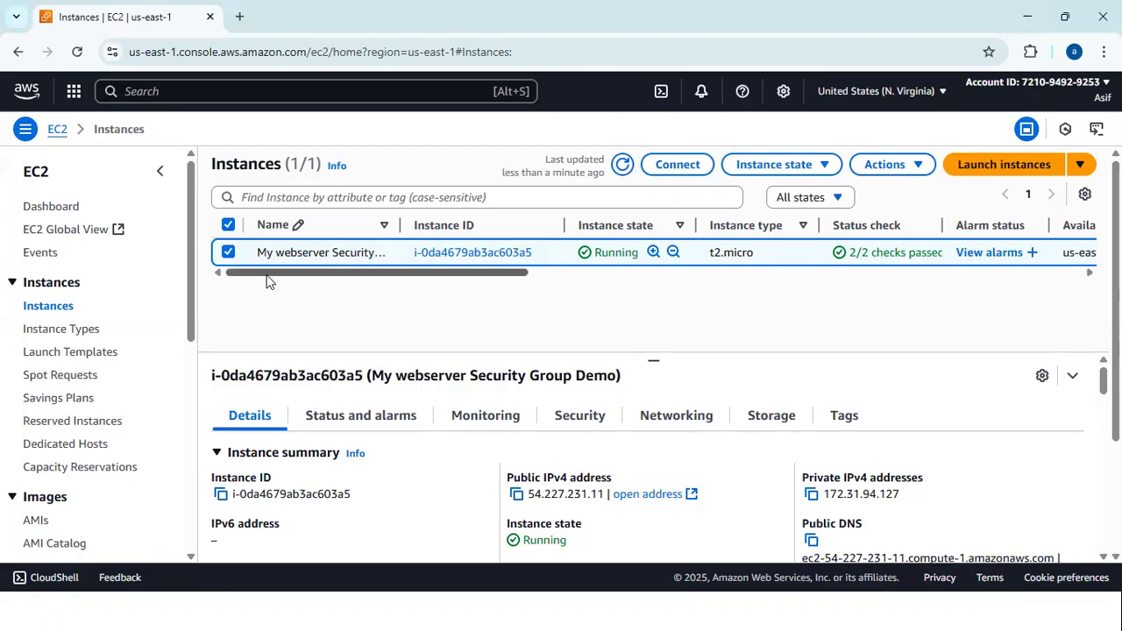
Step: Try to connect to the instance through EC2 Instance Connect using its public IP and username ec2-user, closing the session page afterward
left_click(675, 165)
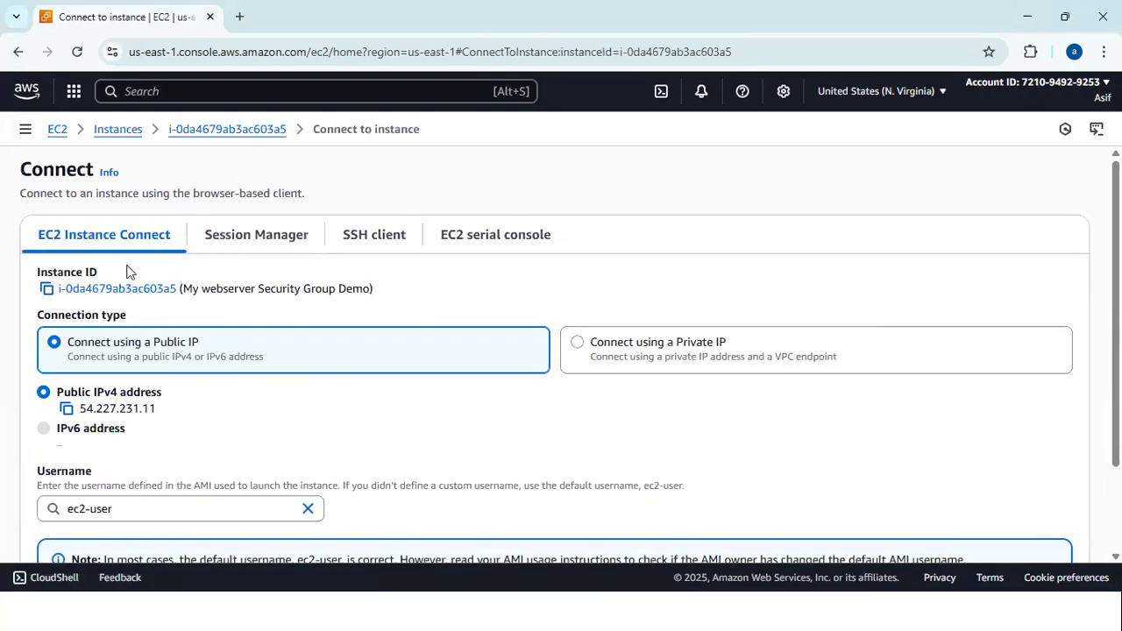
scroll(128, 261, "down", 3)
scroll(126, 269, "up", 3)
scroll(127, 272, "down", 2)
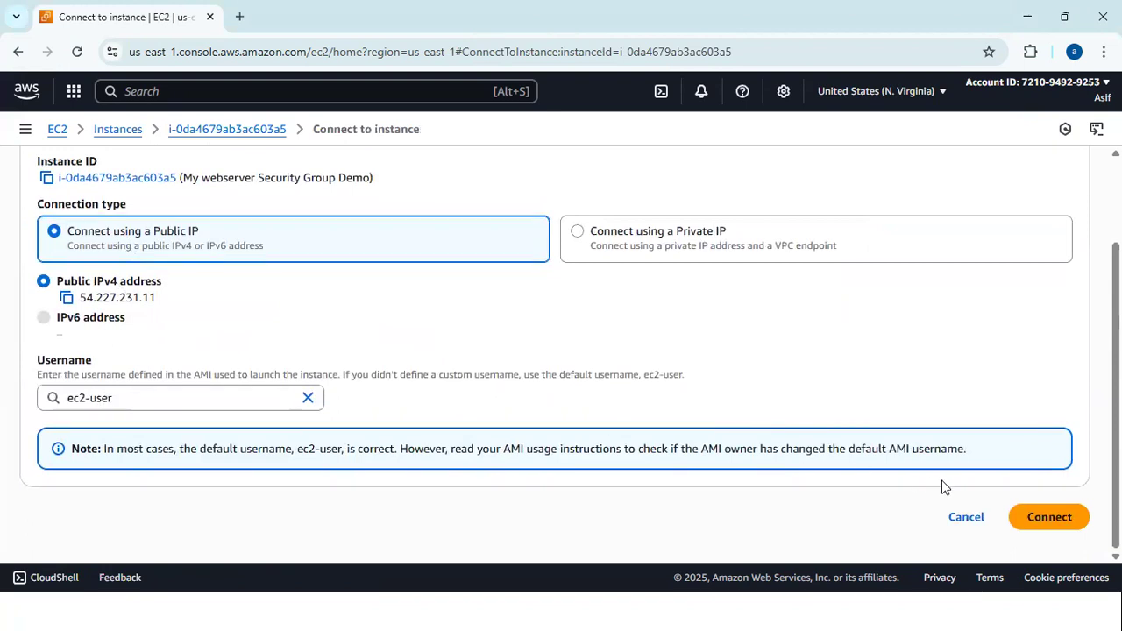
left_click(1043, 517)
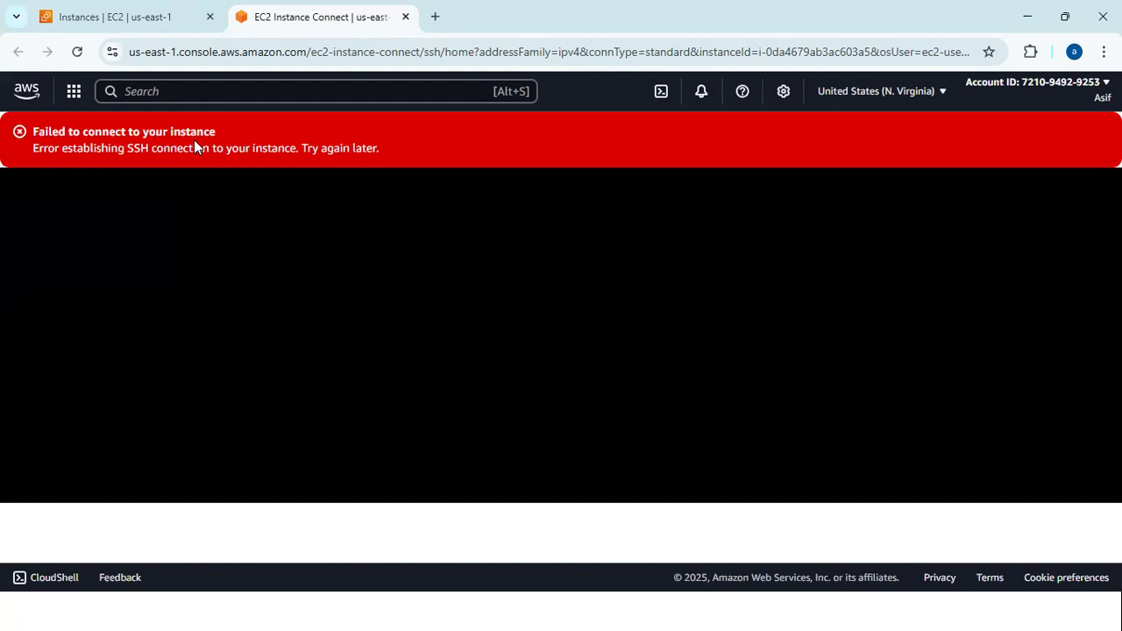
left_click(113, 17)
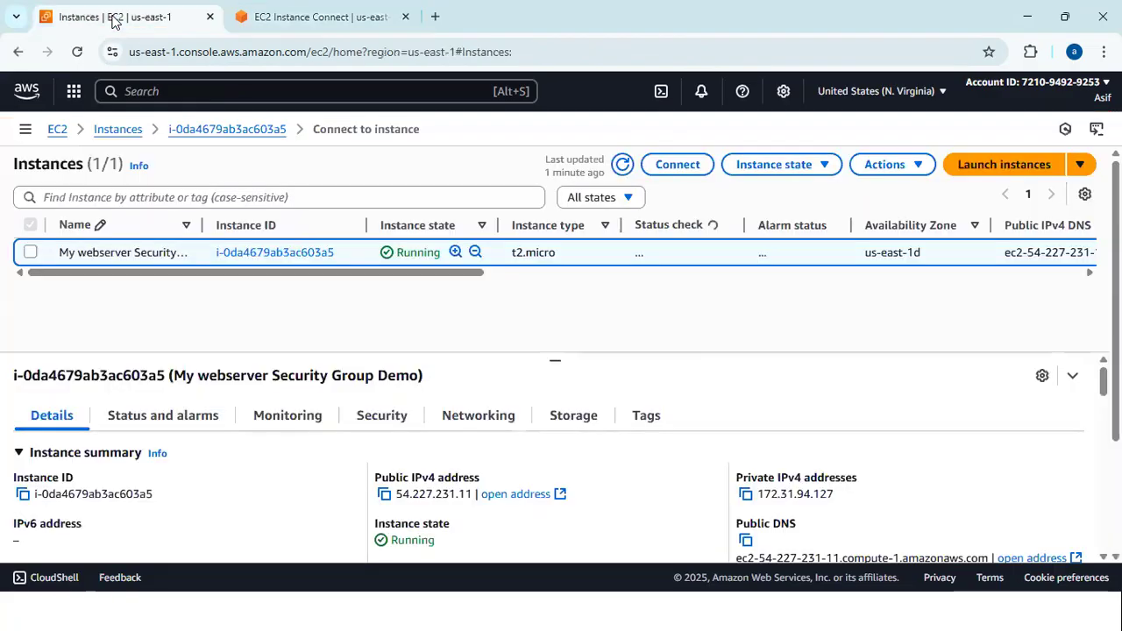
key("ctrl+Tab")
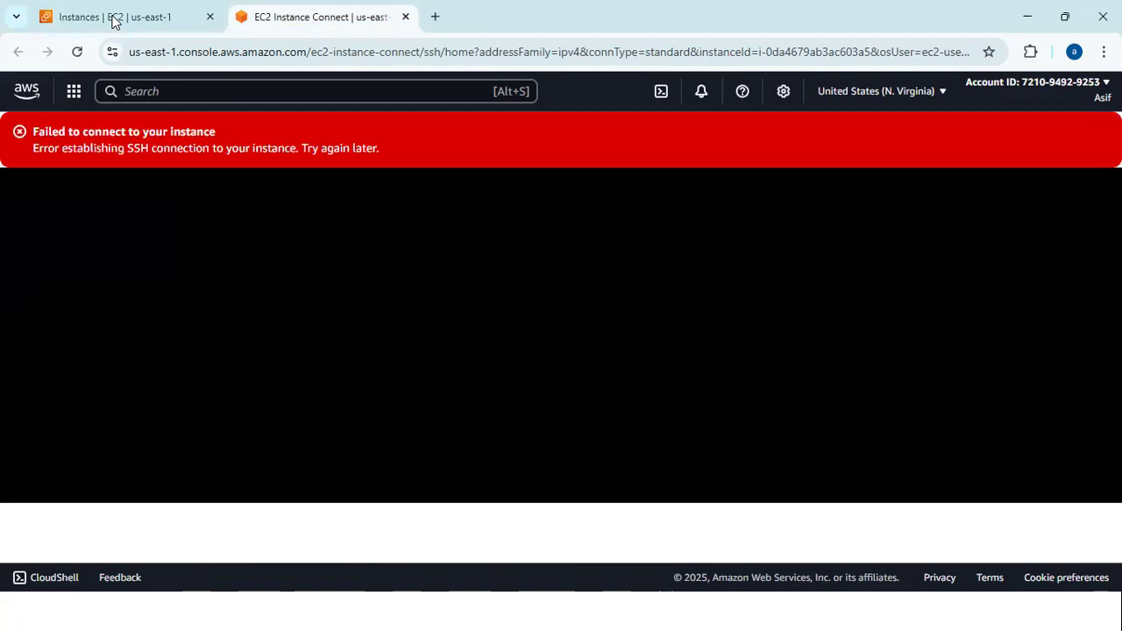
left_click(405, 17)
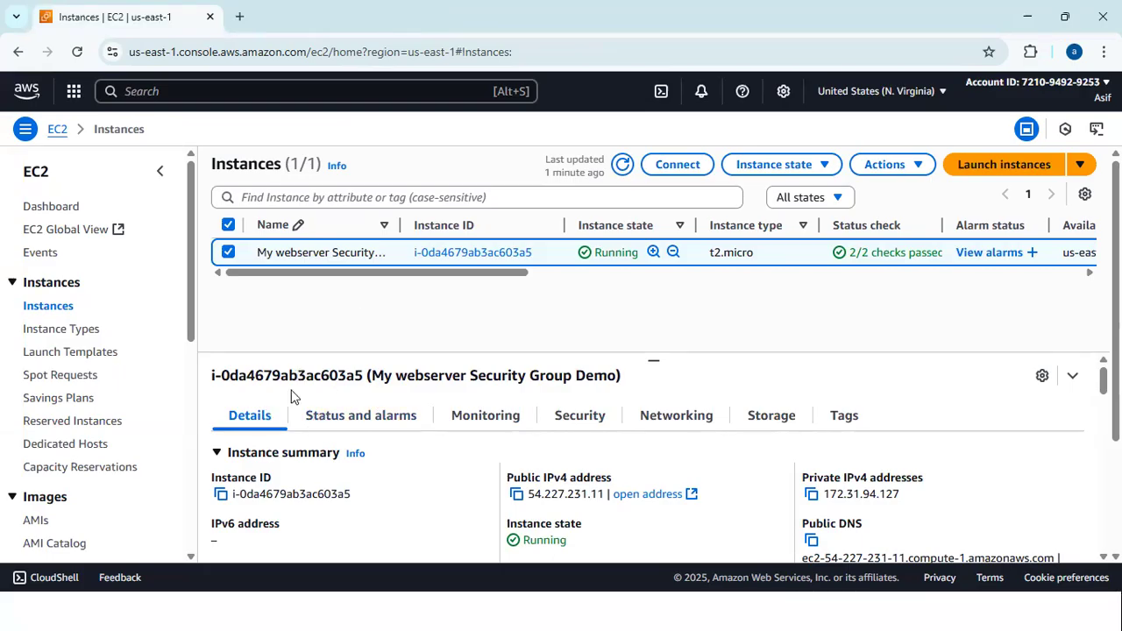
Step: Examine the instance's security details to find its attached security group
left_click(582, 419)
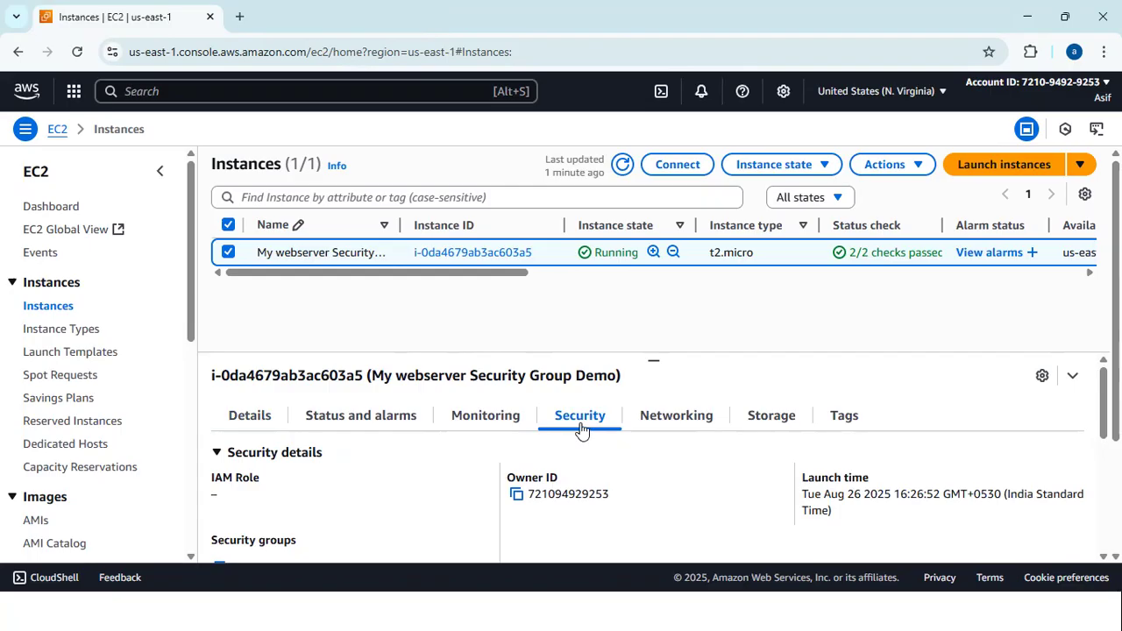
scroll(582, 428, "down", 3)
scroll(582, 428, "up", 1)
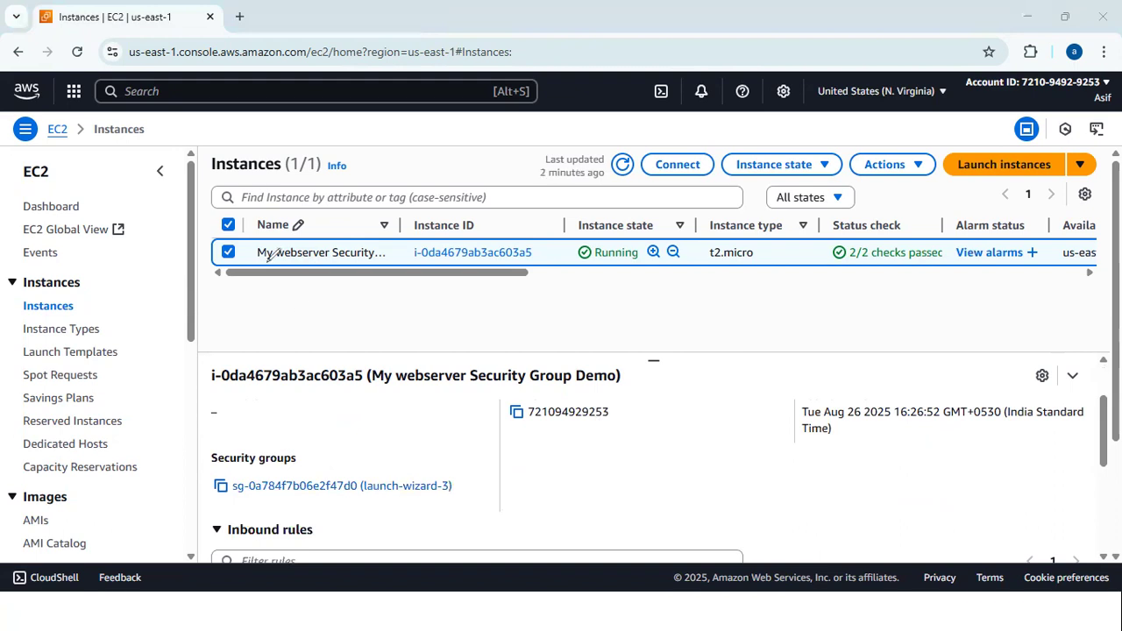
mouse_move(262, 252)
left_mouse_down()
mouse_move(385, 259)
mouse_move(402, 230)
mouse_move(246, 234)
mouse_move(284, 270)
left_mouse_up()
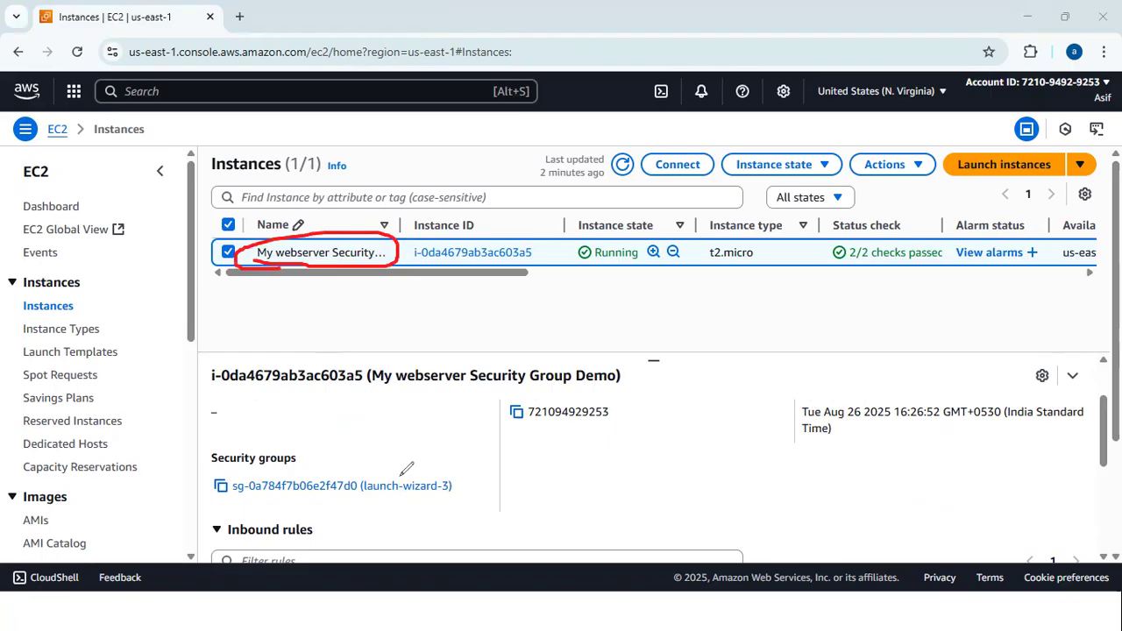
mouse_move(408, 470)
left_mouse_down()
mouse_move(358, 481)
mouse_move(355, 497)
mouse_move(449, 506)
mouse_move(463, 478)
mouse_move(394, 469)
mouse_move(399, 444)
left_mouse_up()
left_click(382, 432)
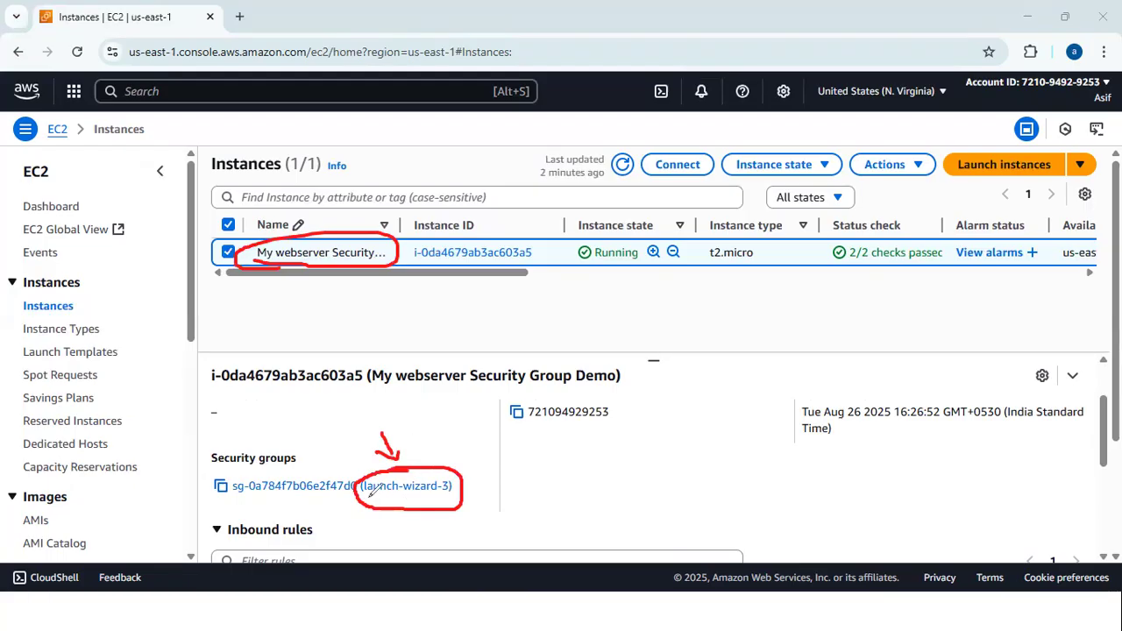
left_click_drag(368, 497, 452, 498)
key("Escape")
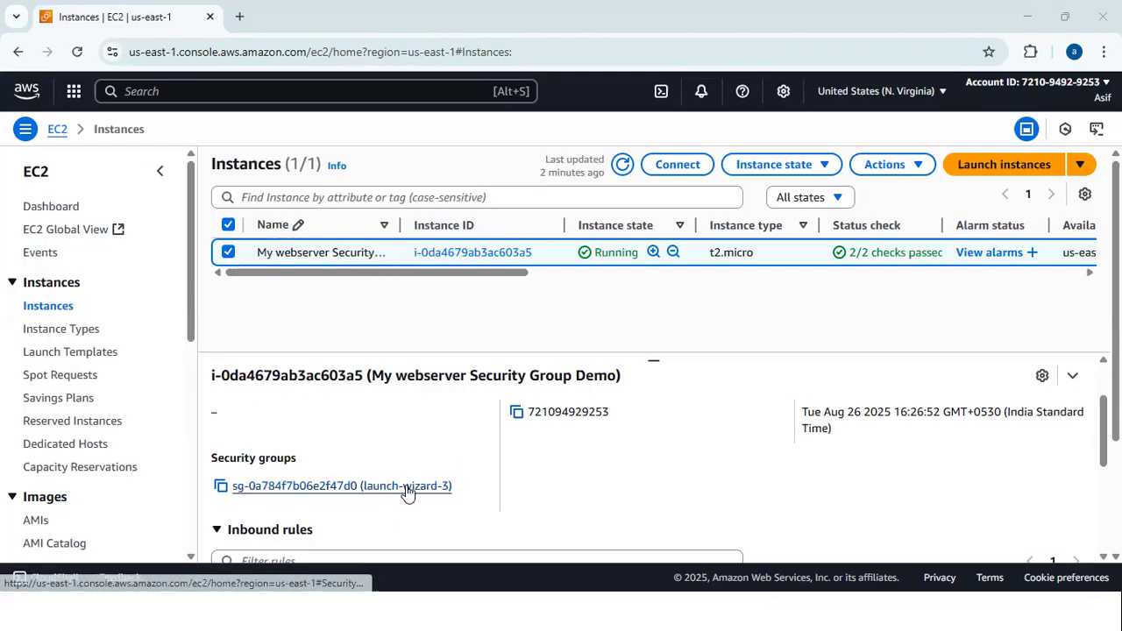
Step: Open the instance's launch-wizard-3 security group and start editing its inbound rules
left_click(406, 485)
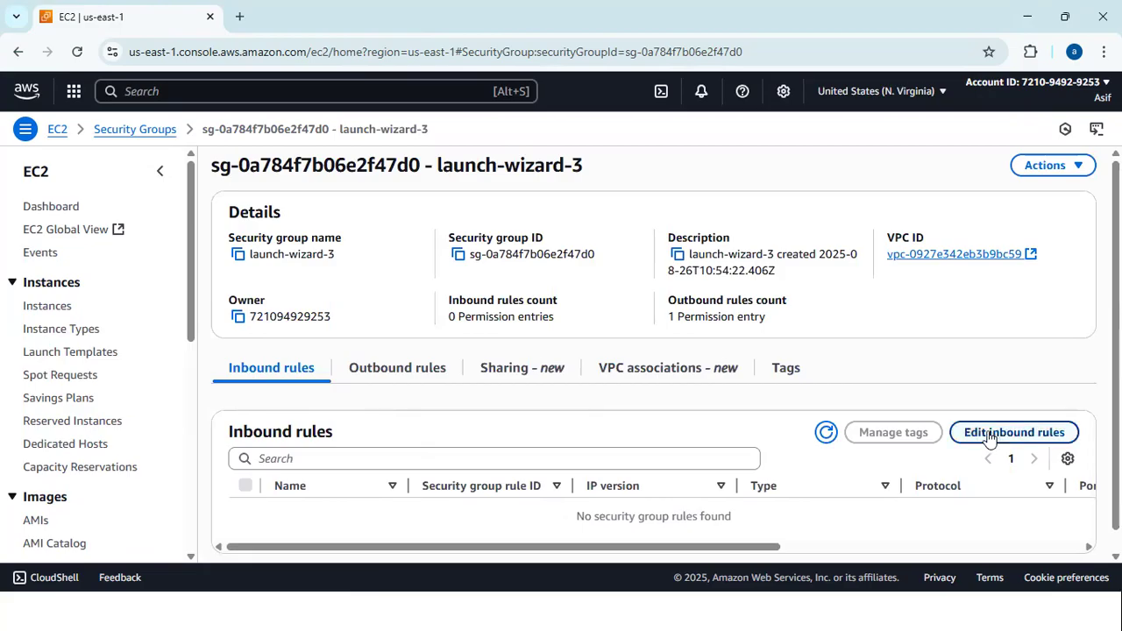
scroll(587, 456, "down", 1)
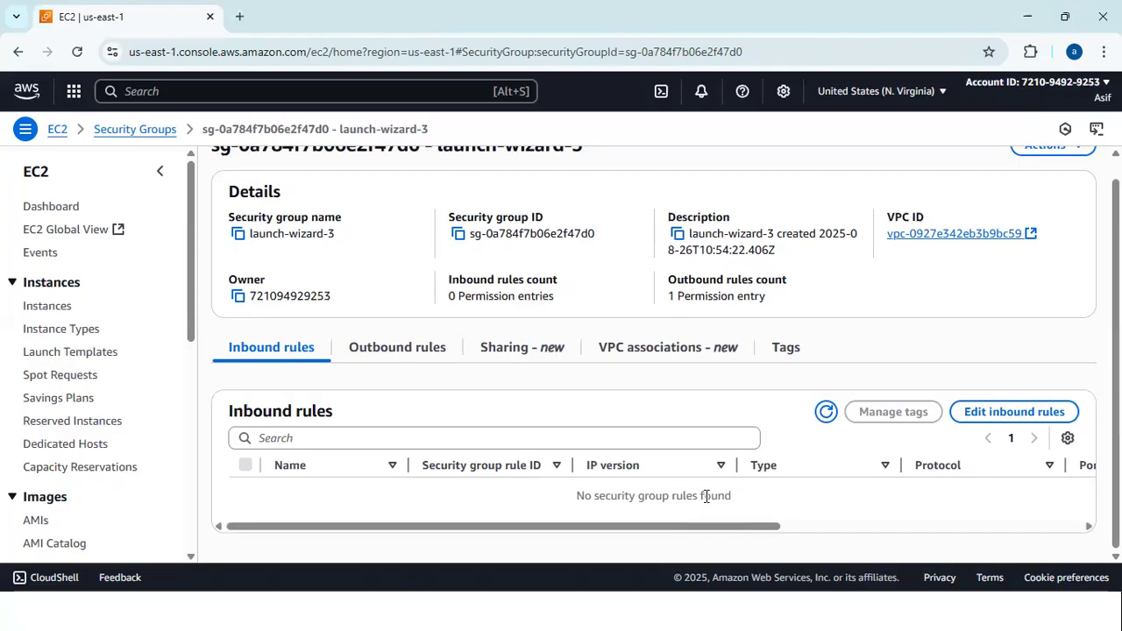
left_click(982, 414)
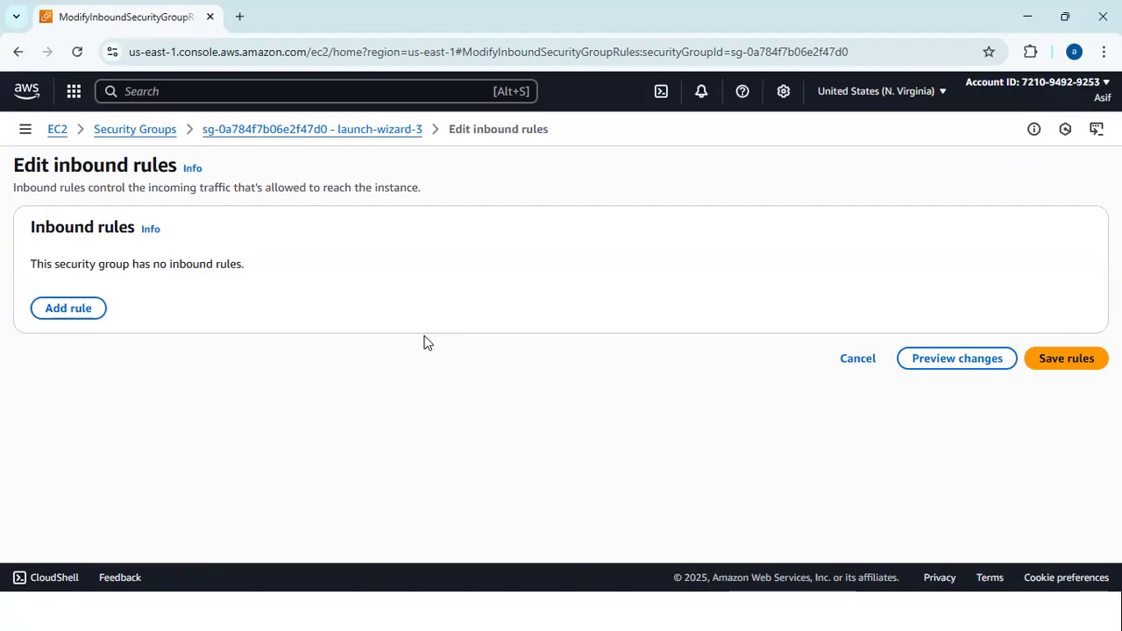
Step: Add an inbound rule of type SSH with source 0.0.0.0/0
left_click(59, 314)
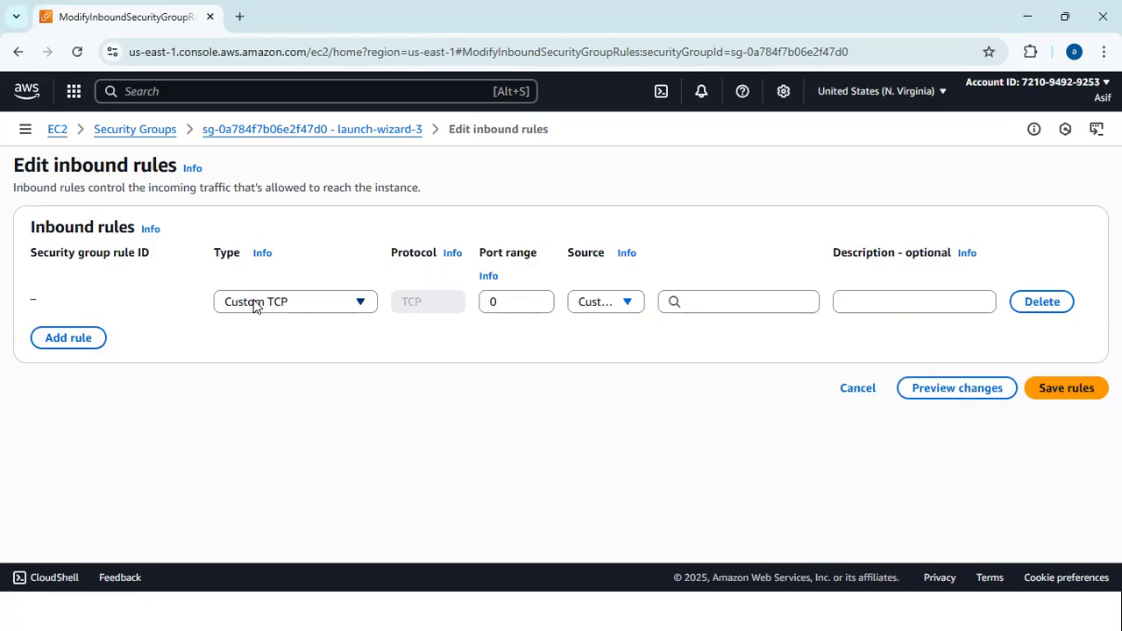
left_click(255, 305)
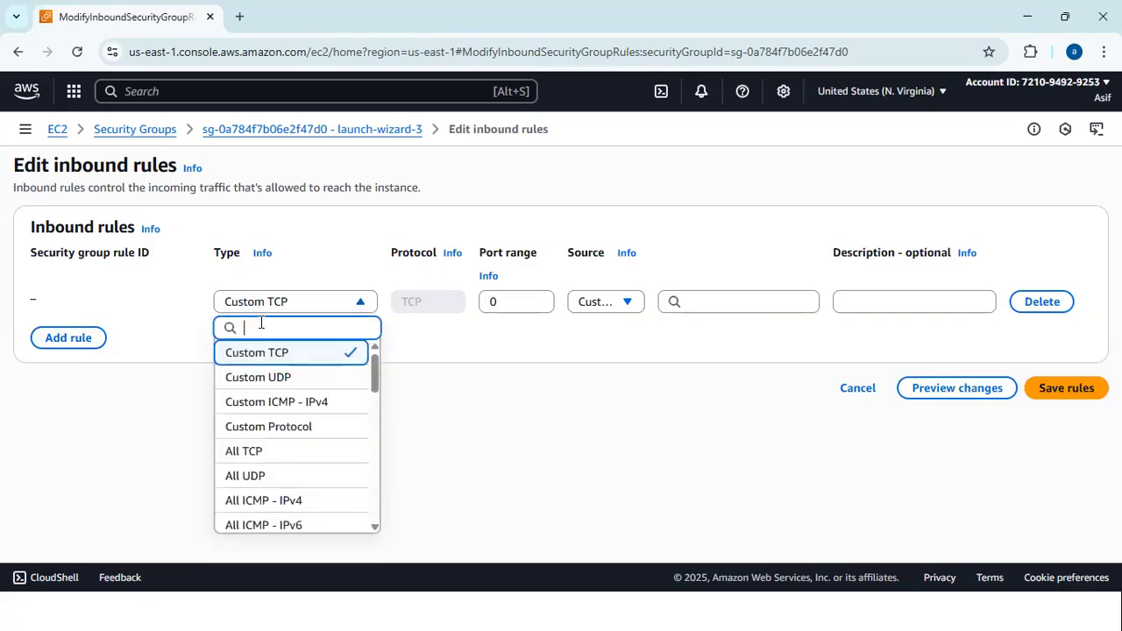
type("ssh")
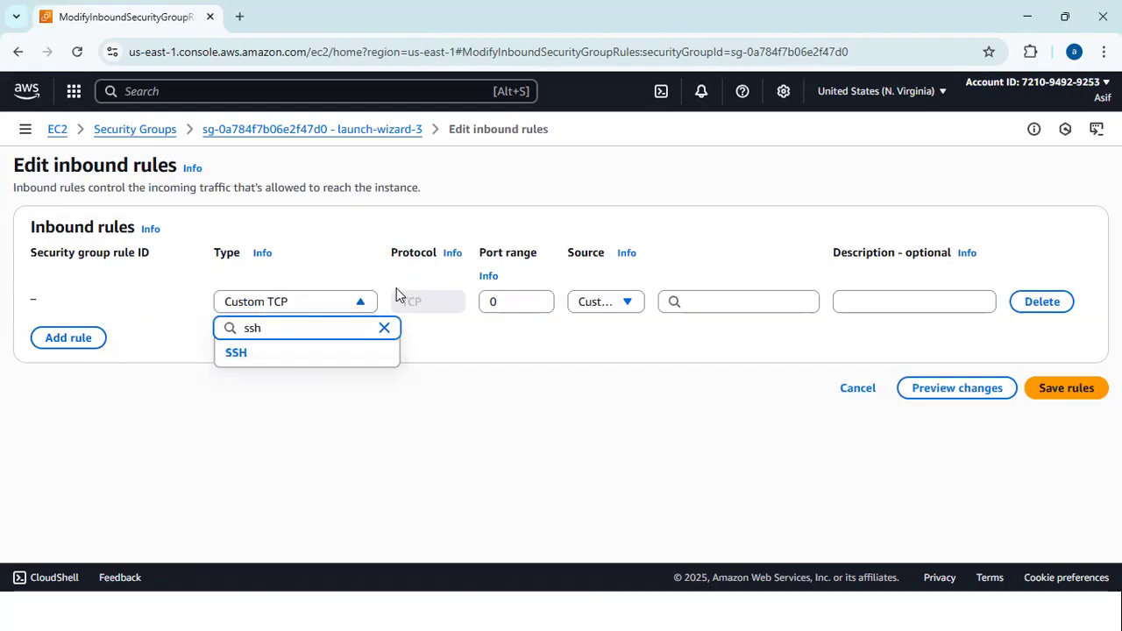
left_click(342, 359)
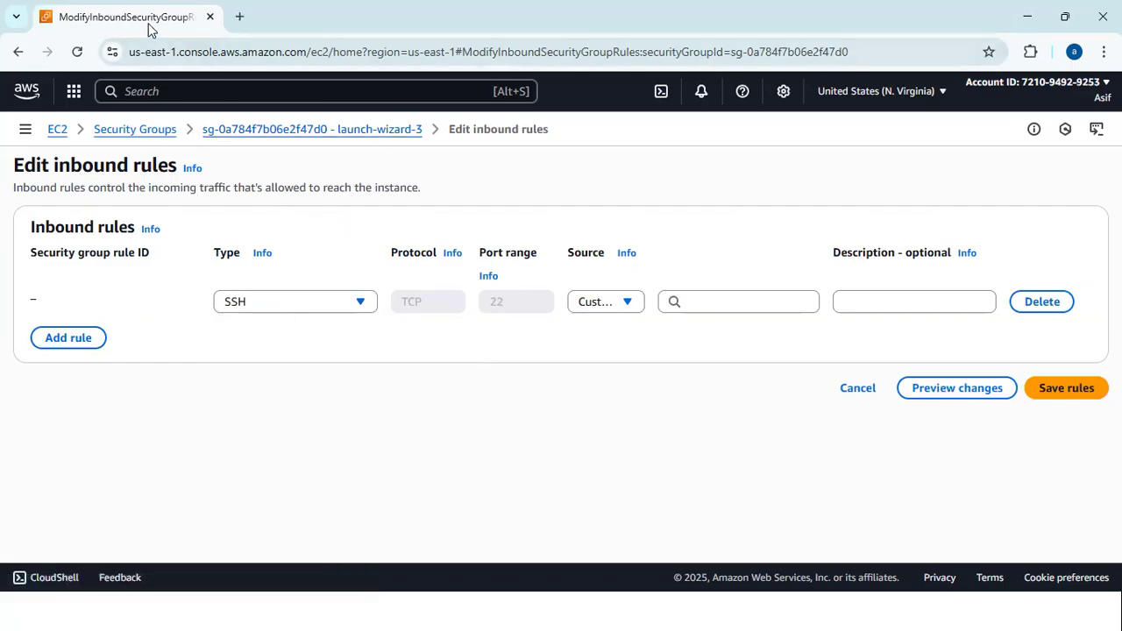
left_click(710, 301)
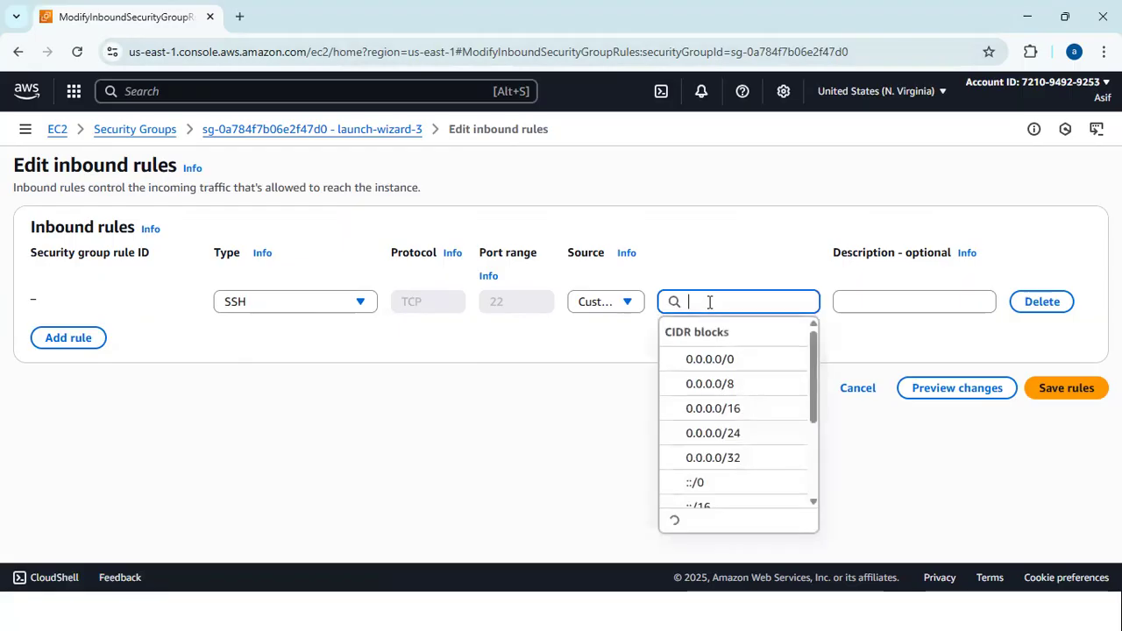
left_click(724, 369)
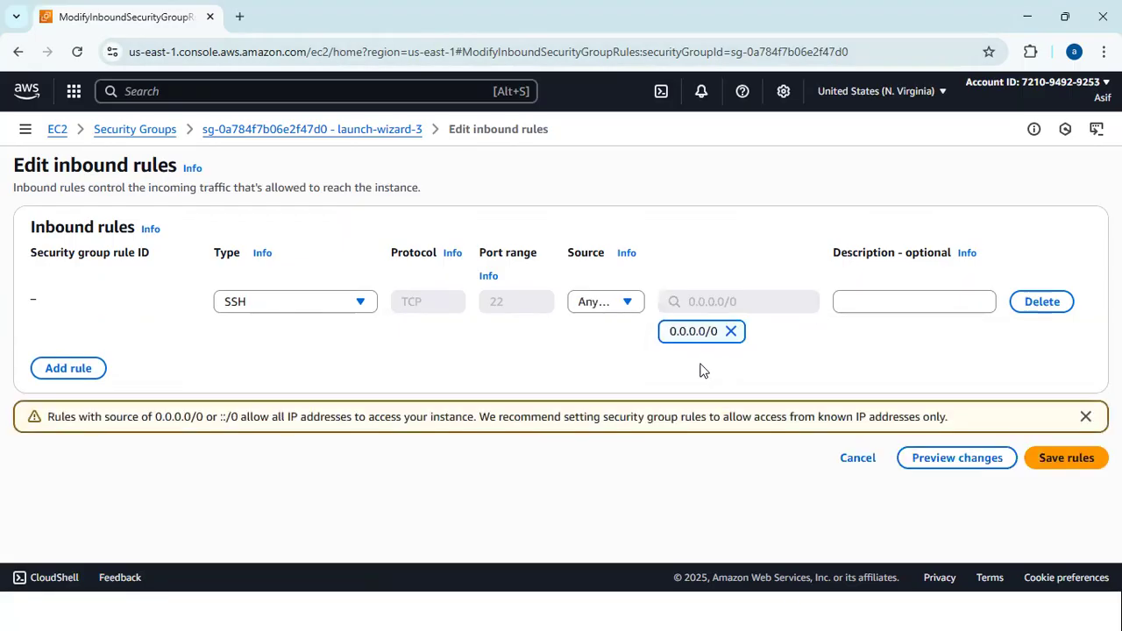
left_click(50, 369)
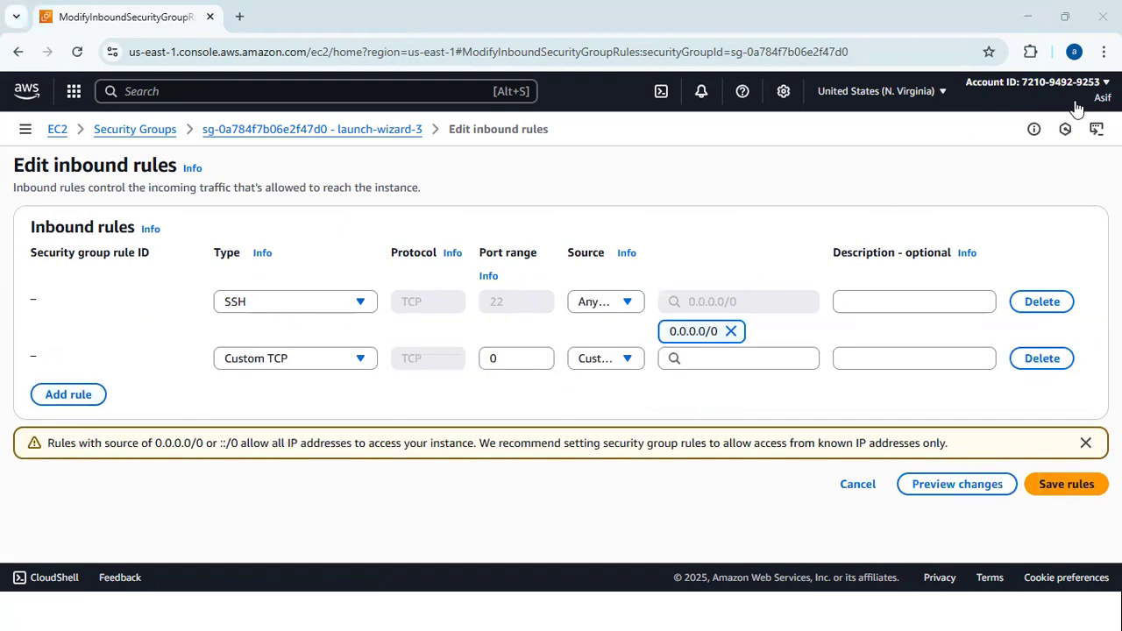
left_click(1068, 485)
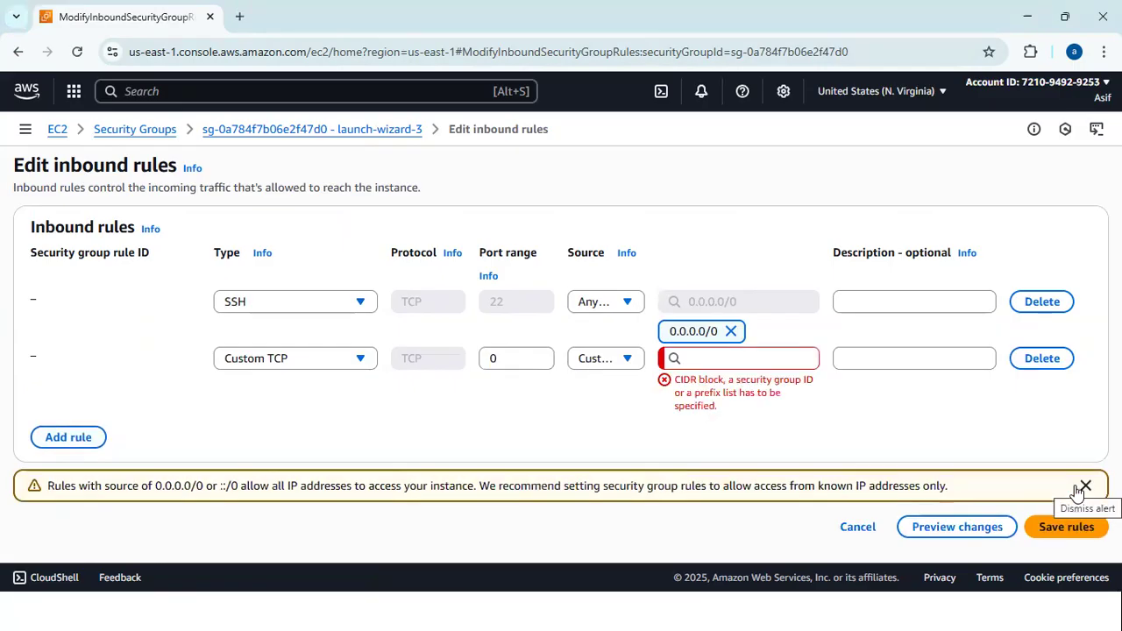
left_click(1040, 360)
Step: Save the security group's inbound rules
left_click(1058, 462)
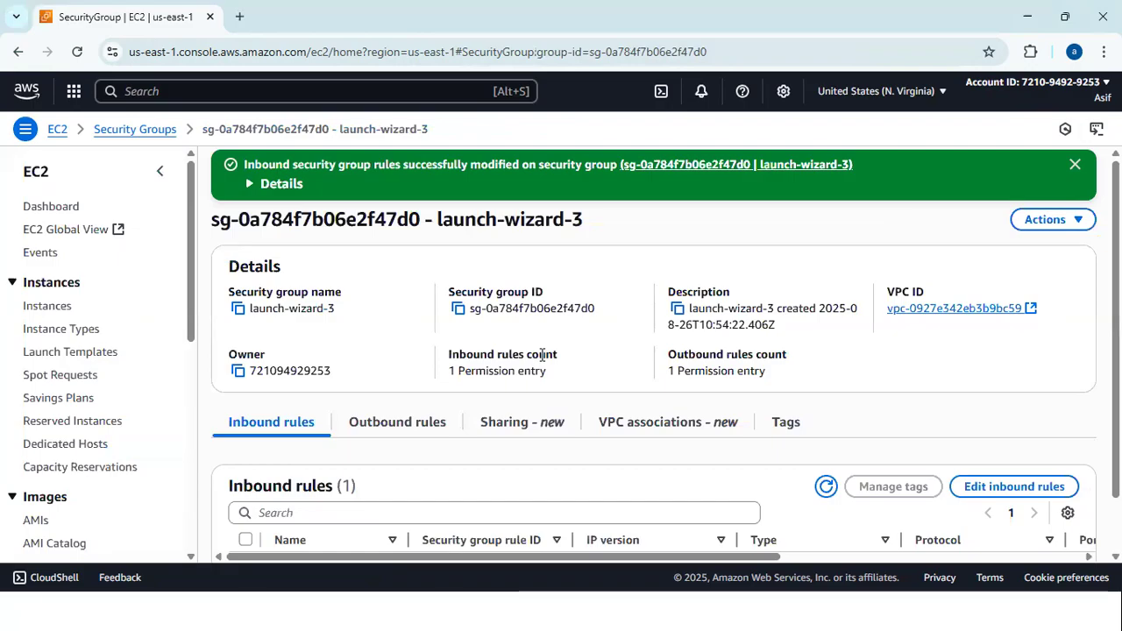
Step: Select the web server instance among the running instances and connect to it through EC2 Instance Connect using its public IP as ec2-user
left_click(57, 130)
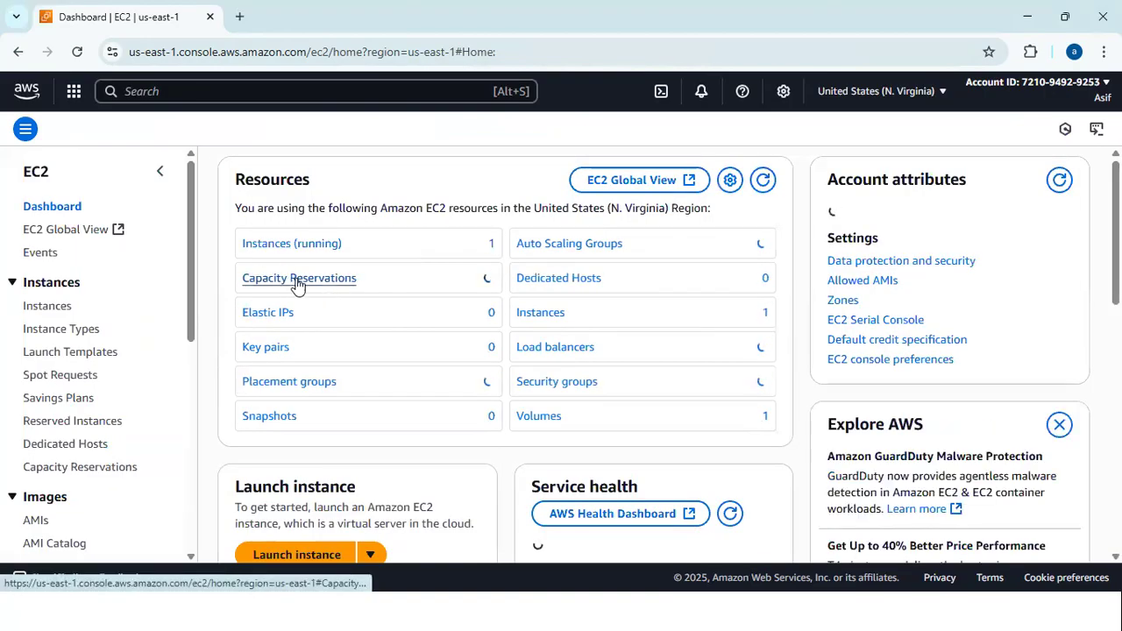
left_click(277, 245)
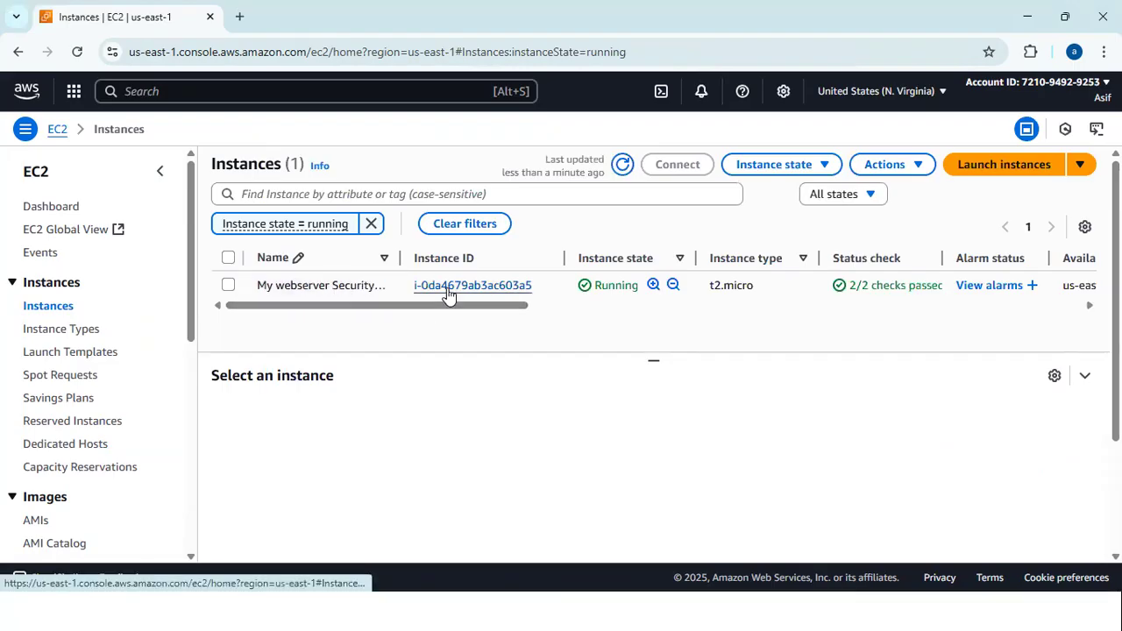
left_click(227, 286)
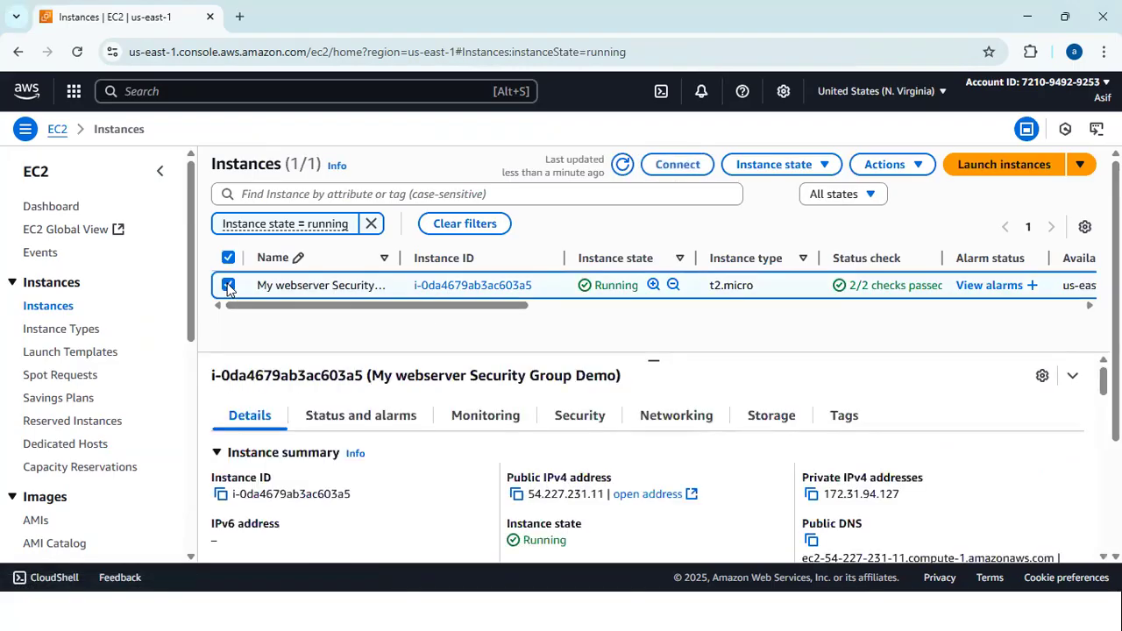
left_click(669, 165)
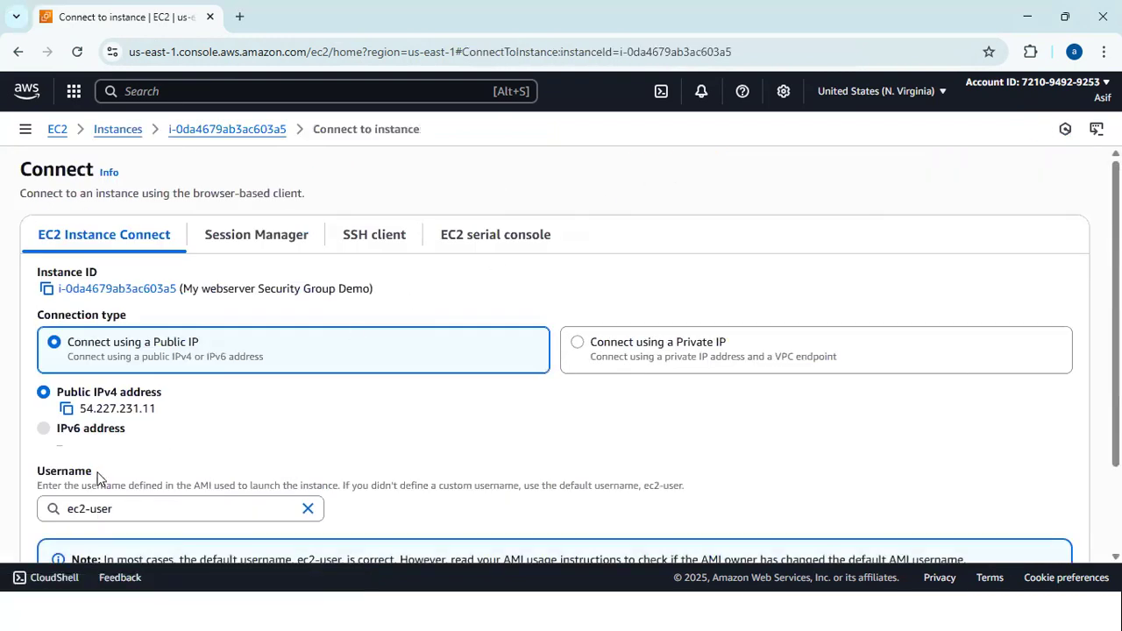
scroll(91, 474, "down", 2)
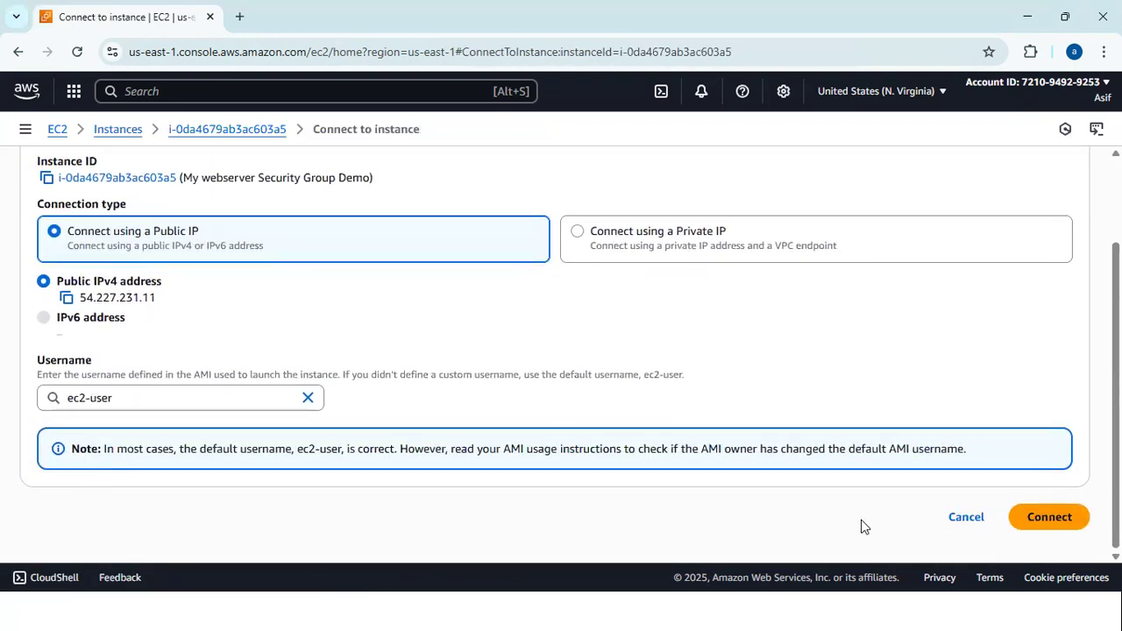
left_click(1051, 517)
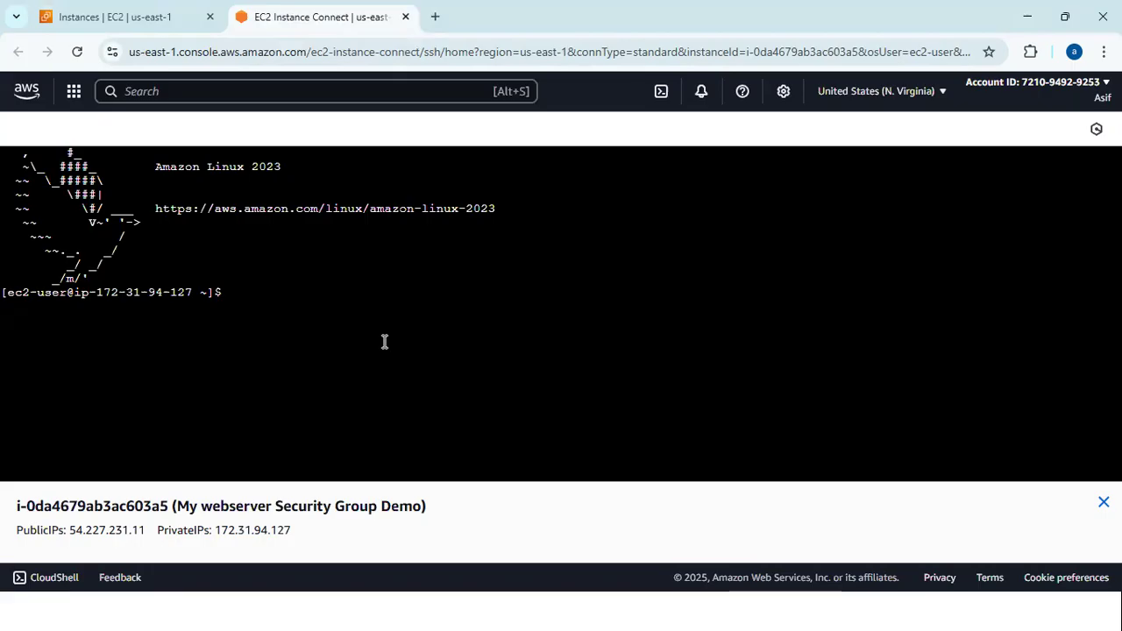
Step: Shrink the browser window, launch Notepad and bring up the notes with the "sudo su" and httpd setup commands
left_click(1065, 16)
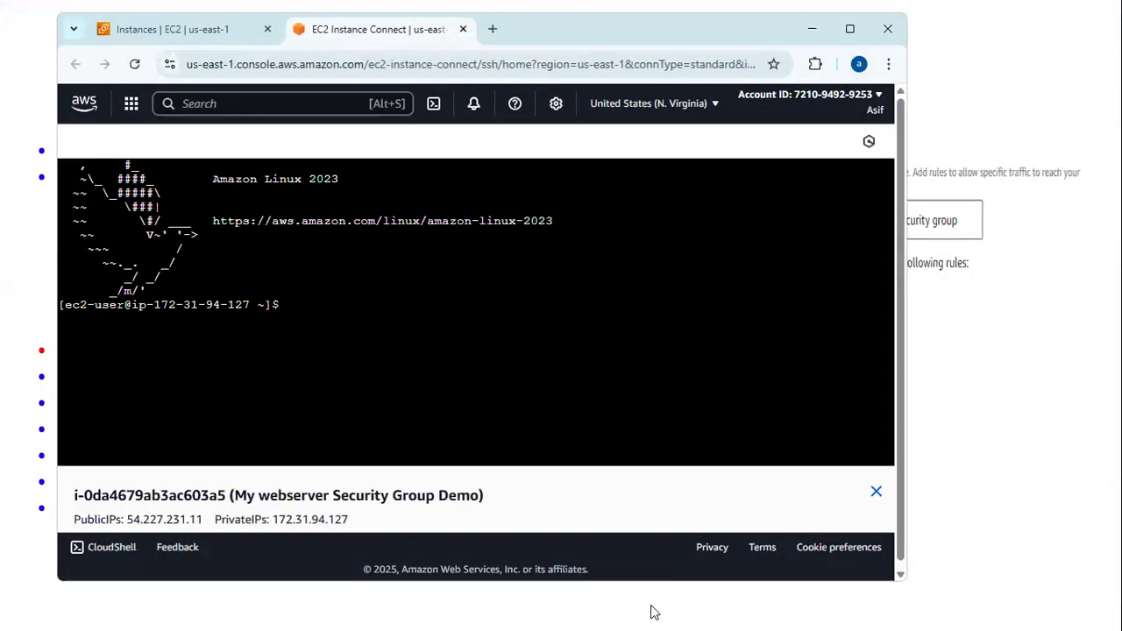
key("super")
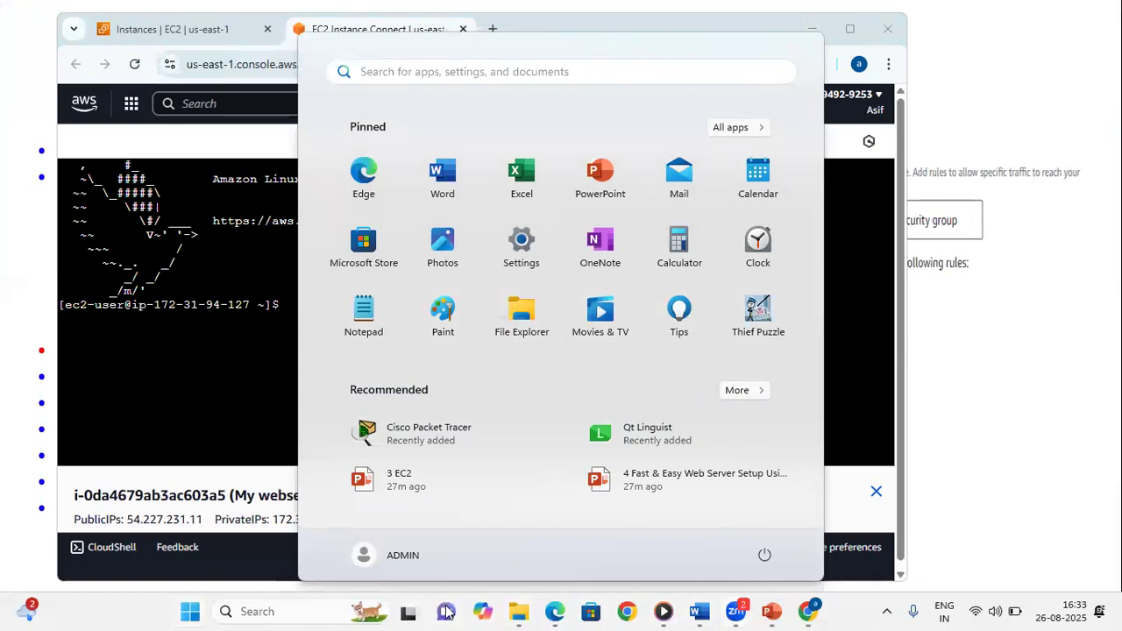
left_click(294, 611)
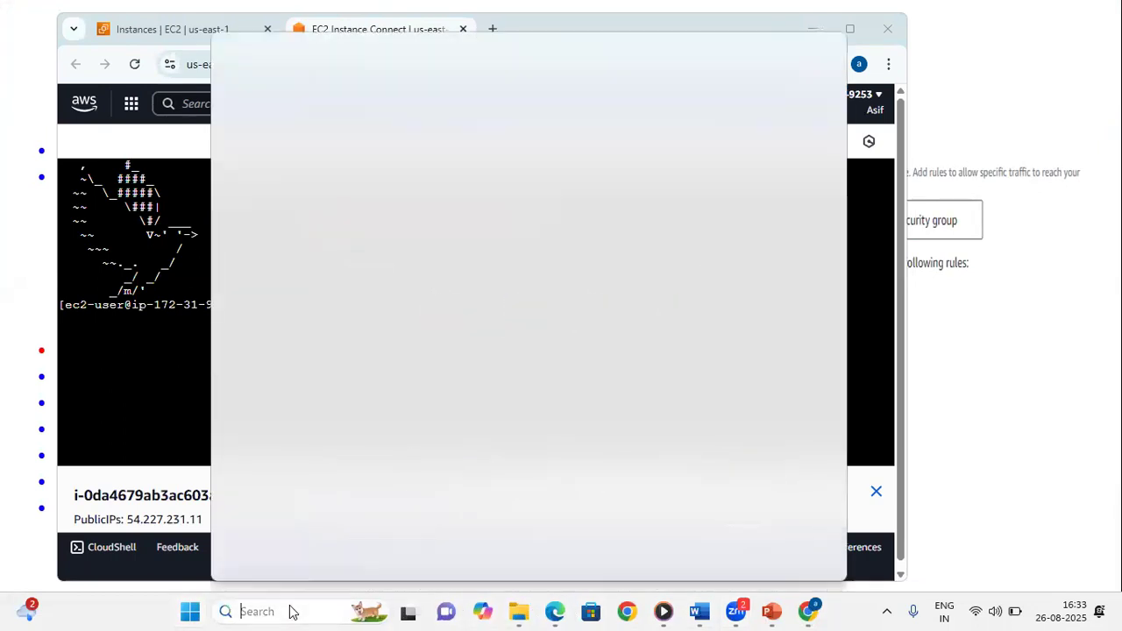
type("notepad")
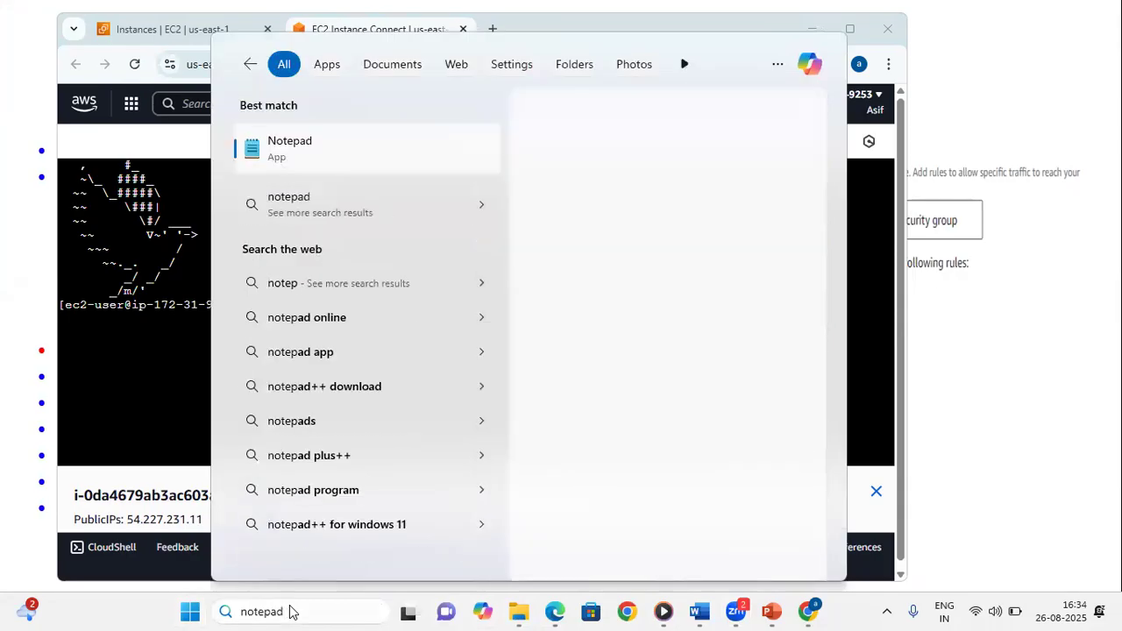
key("Return")
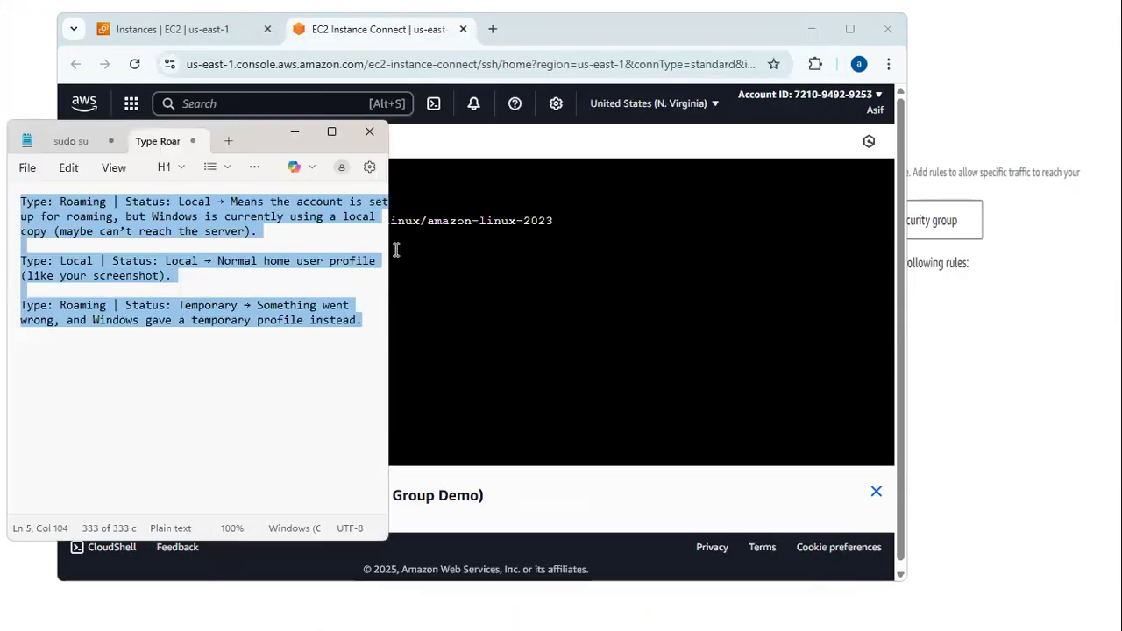
left_click(89, 145)
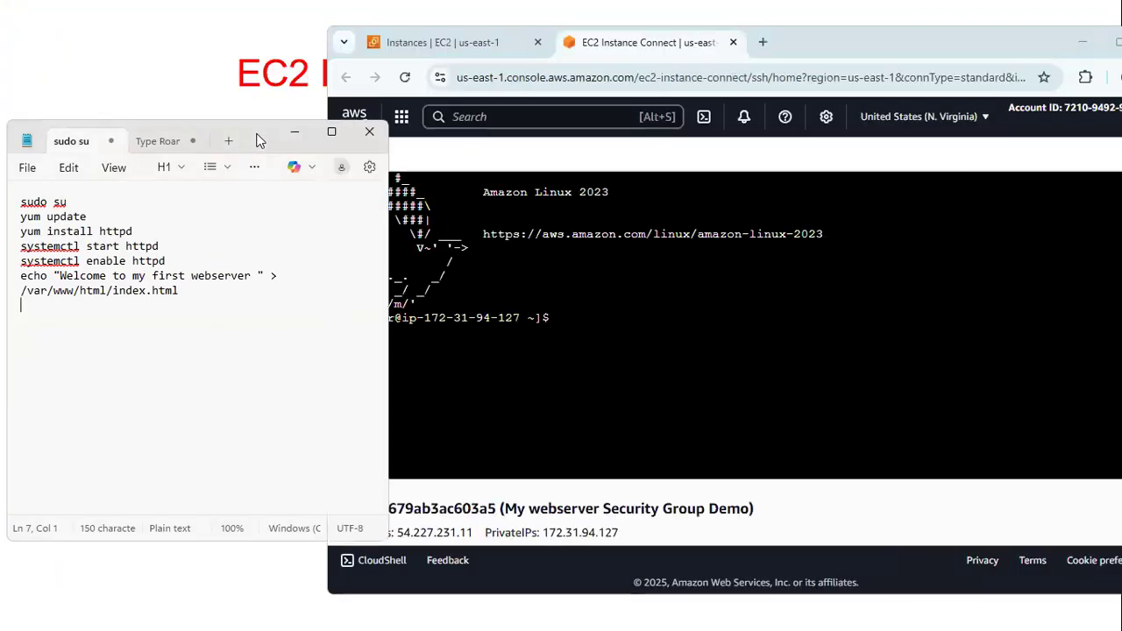
Step: Place the notes window beside the EC2 Instance Connect terminal and run the notes' "sudo su" command in the terminal
left_click_drag(258, 136, 251, 123)
left_click_drag(817, 47, 865, 48)
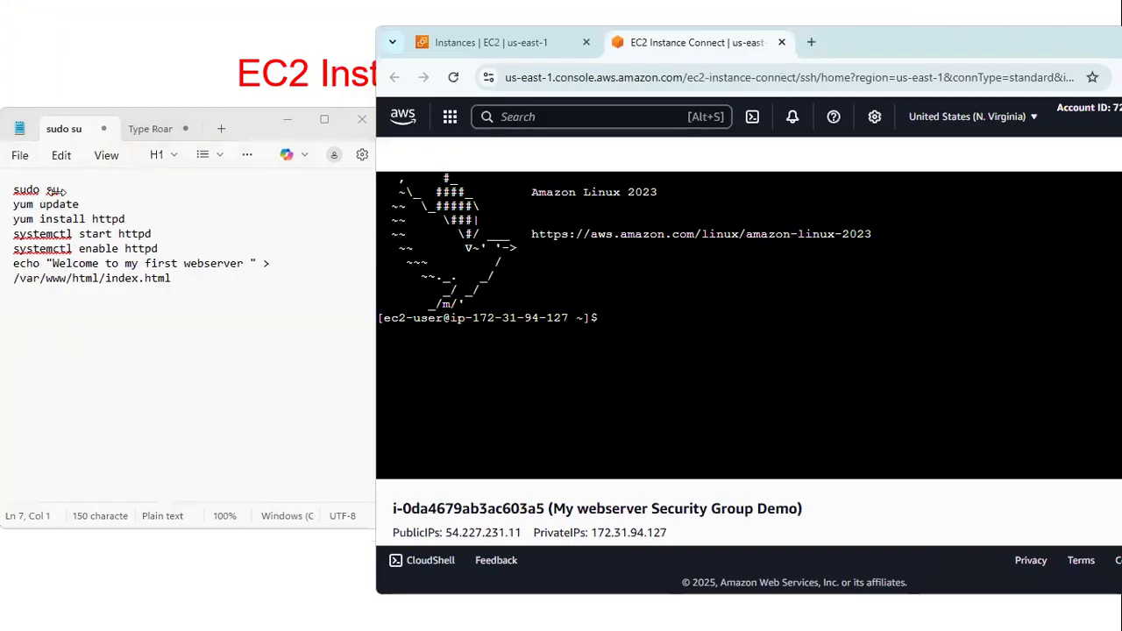
left_click_drag(63, 191, 14, 191)
right_click(28, 197)
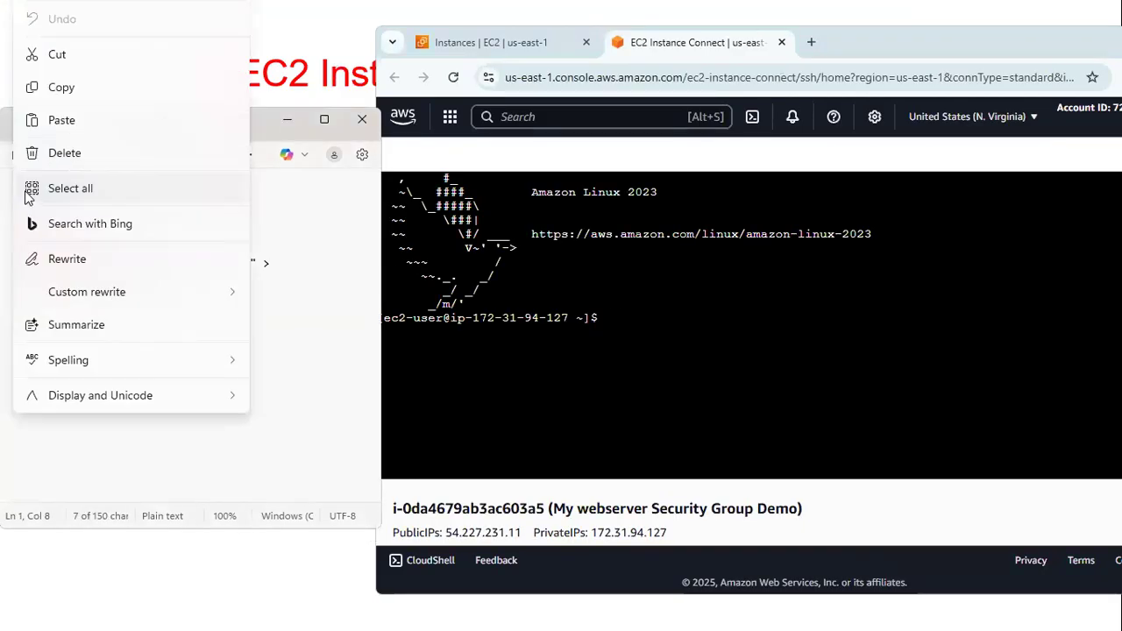
left_click(54, 90)
left_click(614, 314)
right_click(613, 318)
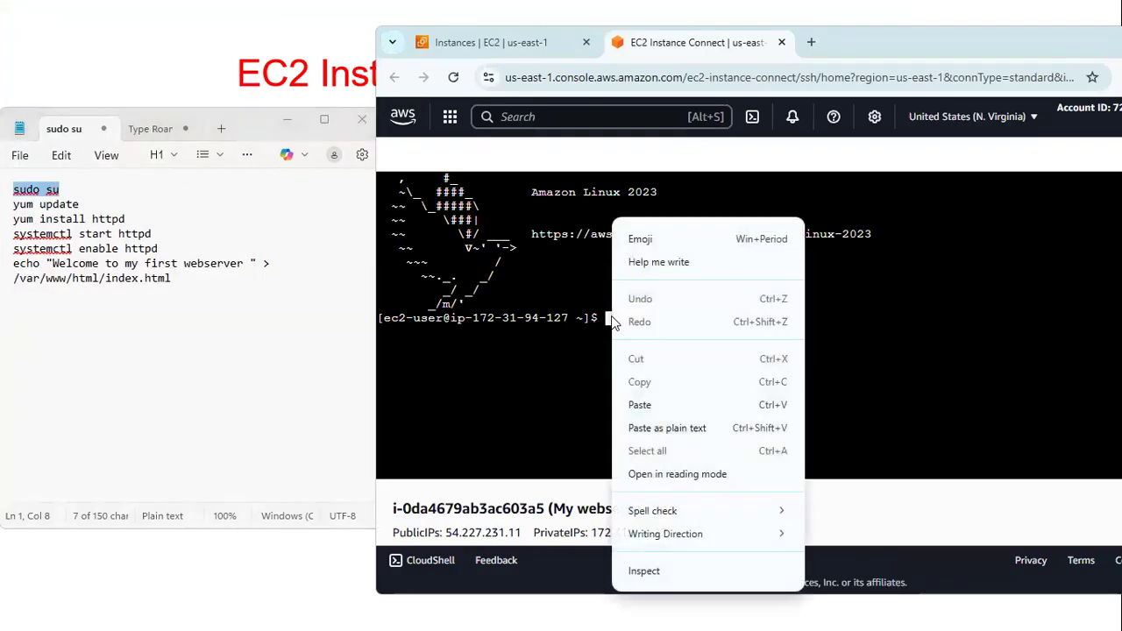
left_click(645, 404)
key("Return")
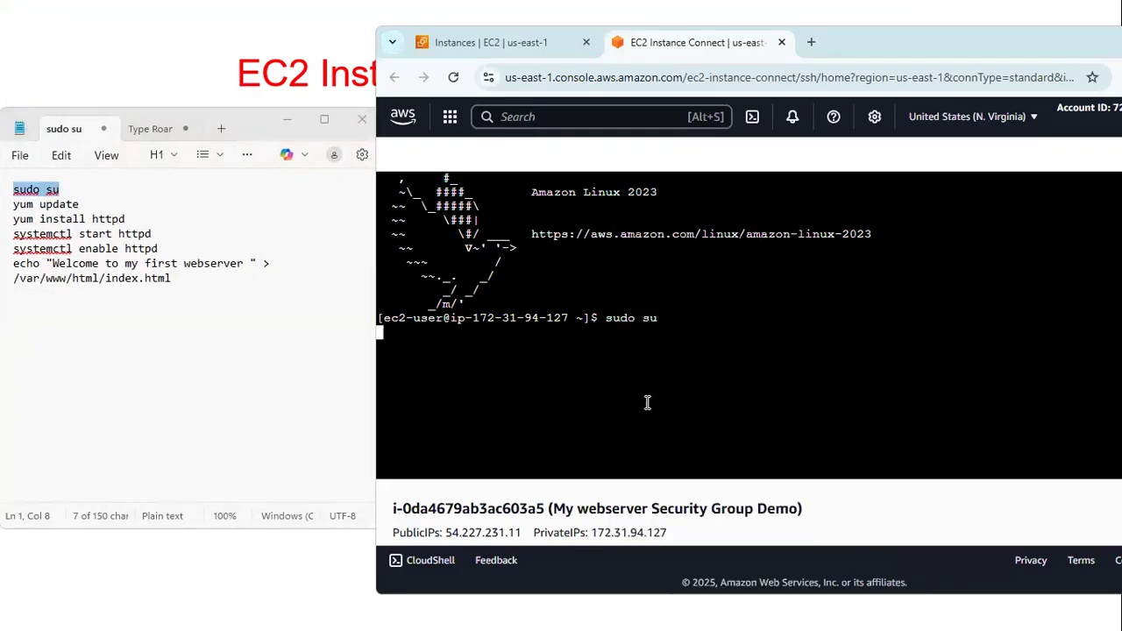
Step: Copy "yum update" from the notes and run it in the instance's root shell
left_click(88, 205)
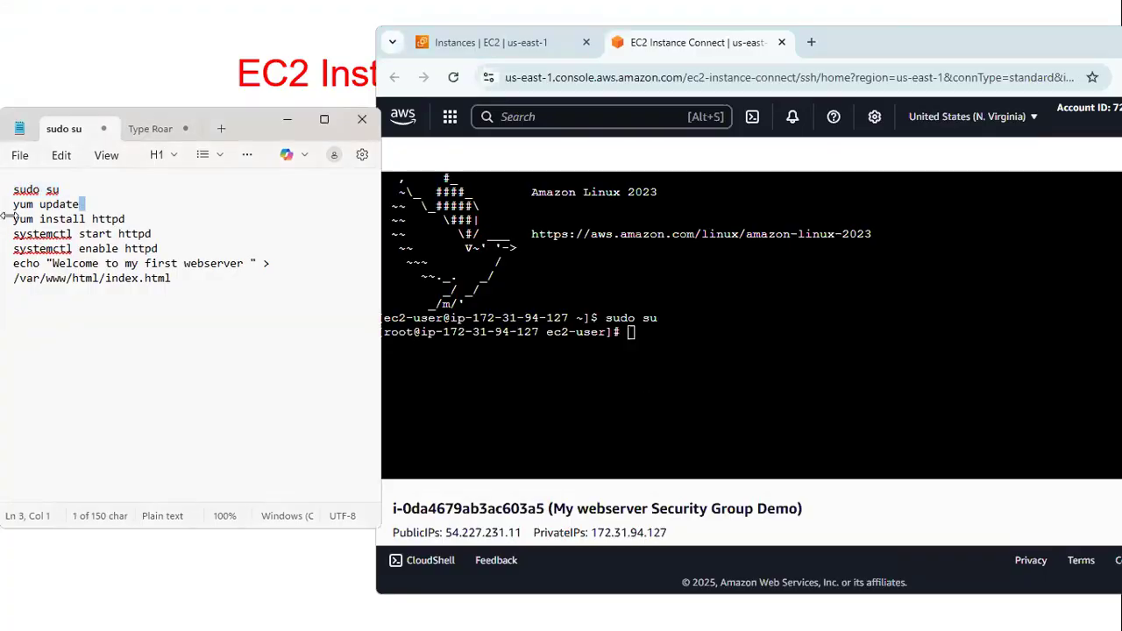
left_click_drag(88, 205, 14, 205)
right_click(35, 215)
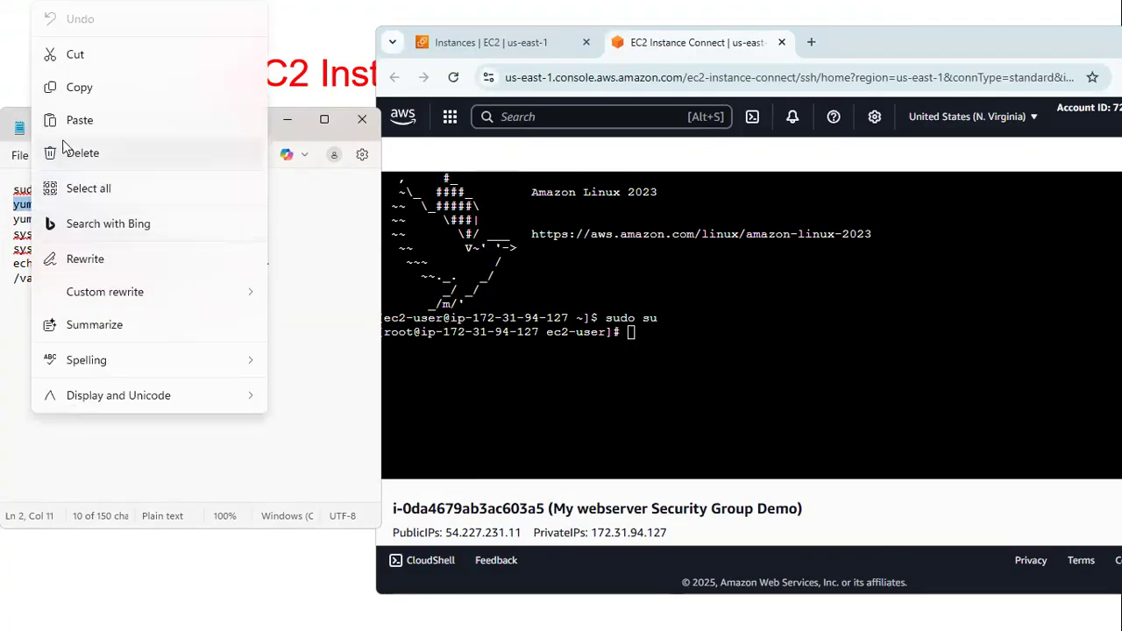
left_click(80, 98)
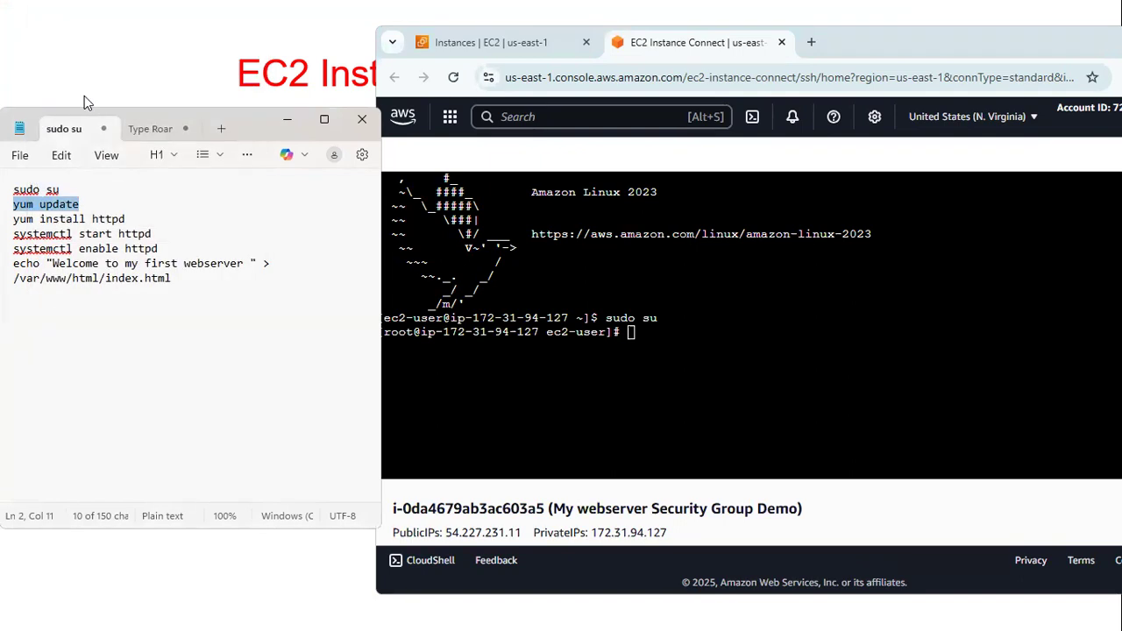
left_click(634, 340)
right_click(634, 340)
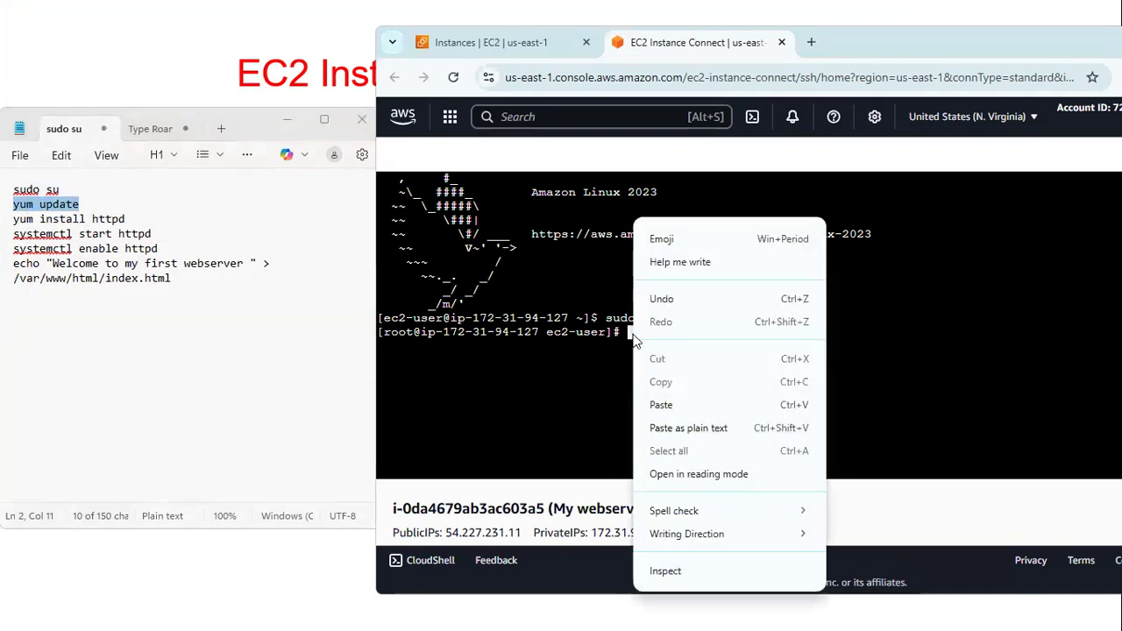
left_click(662, 405)
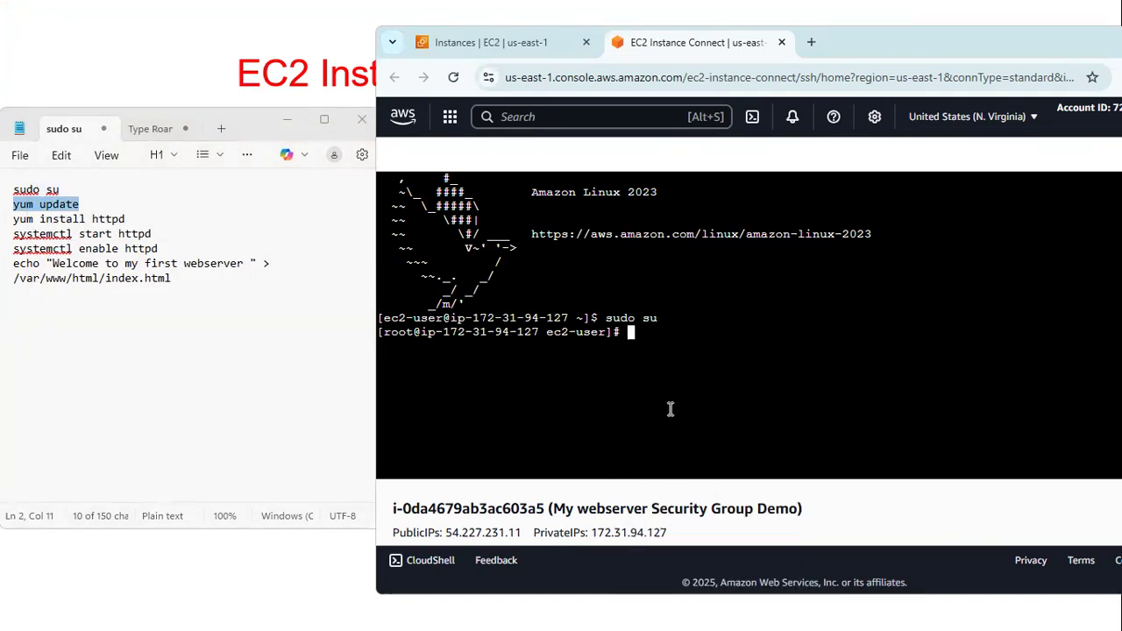
key("Return")
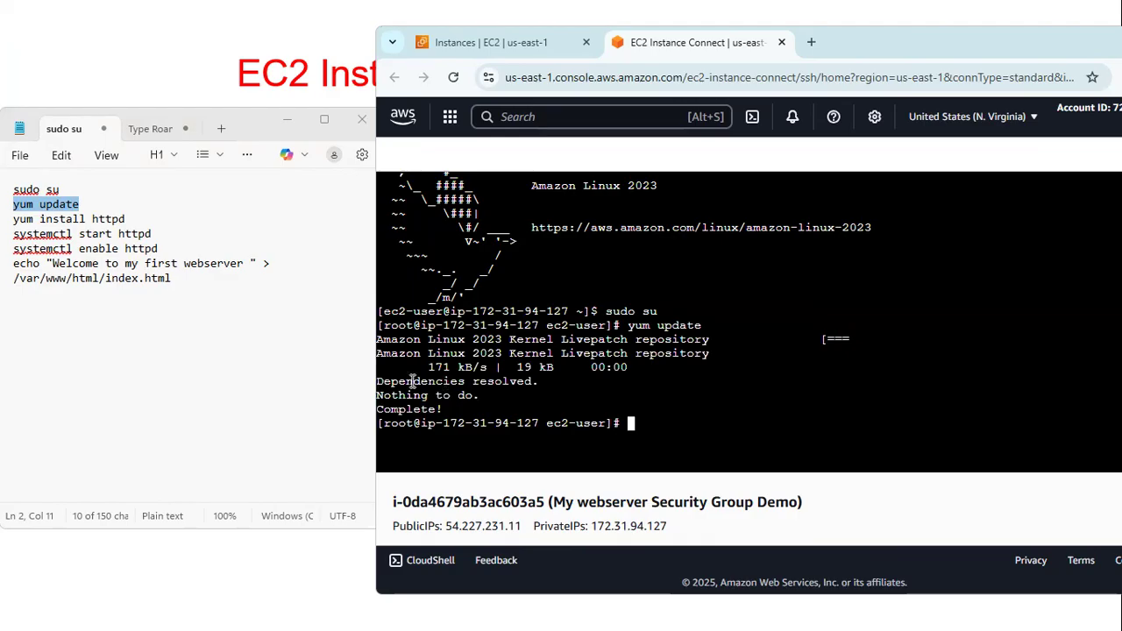
left_click_drag(542, 382, 377, 391)
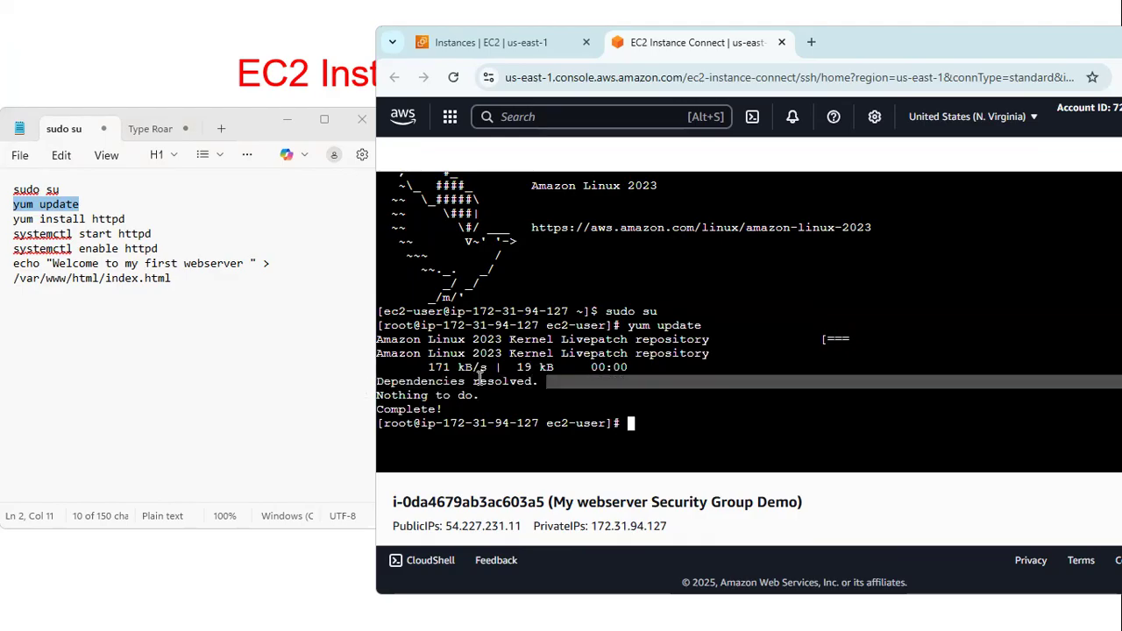
Step: Copy "yum install httpd" from the notes and run it in the terminal
triple_click(133, 219)
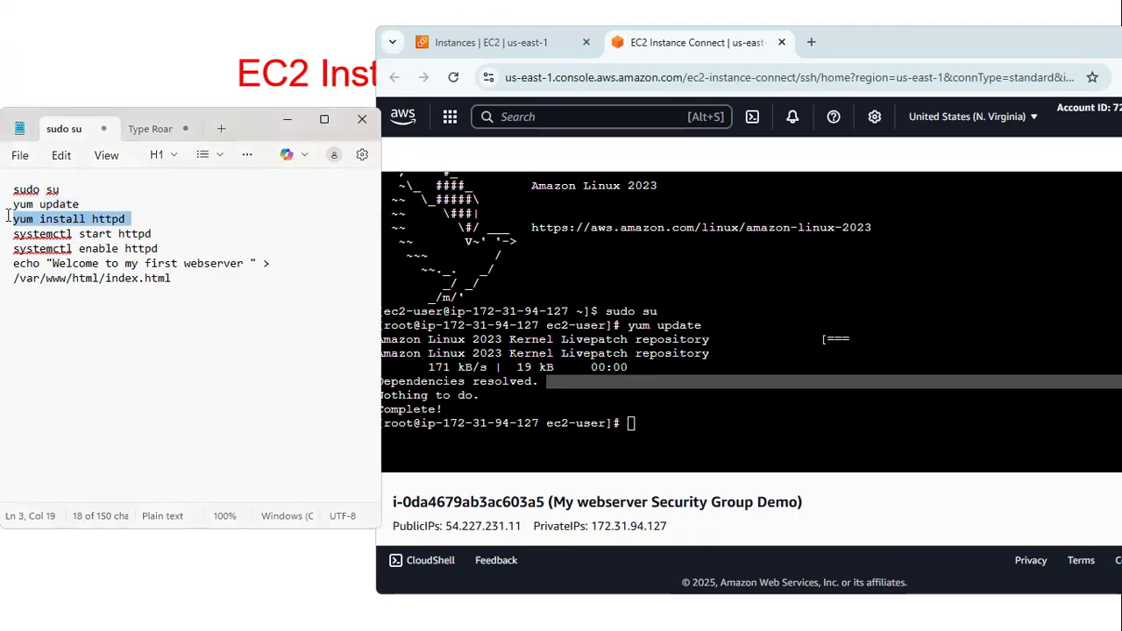
right_click(54, 222)
left_click(101, 85)
left_click(648, 422)
right_click(649, 423)
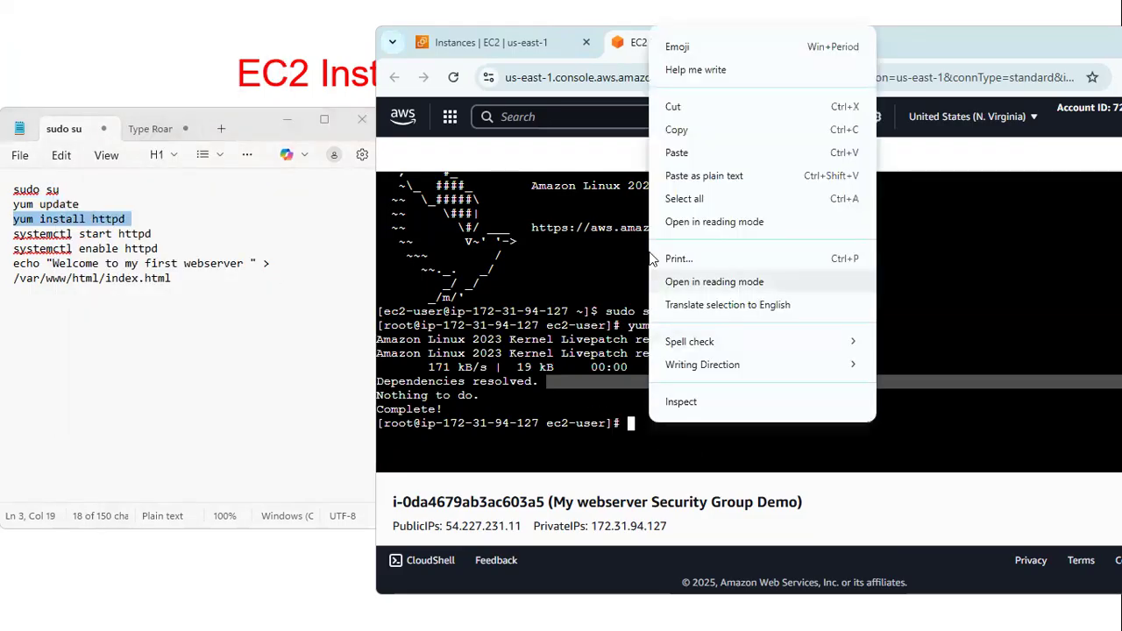
left_click(687, 153)
key("Return")
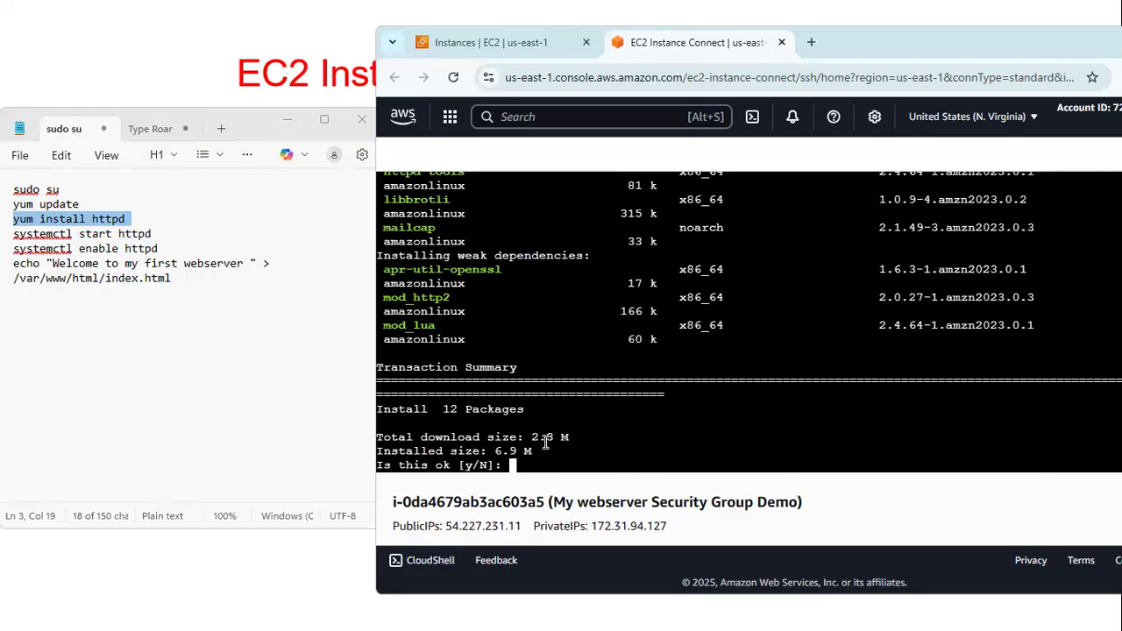
Step: Approve the httpd package installation by answering "y"
left_click_drag(540, 437, 588, 429)
left_click(521, 465)
type("y")
key("Return")
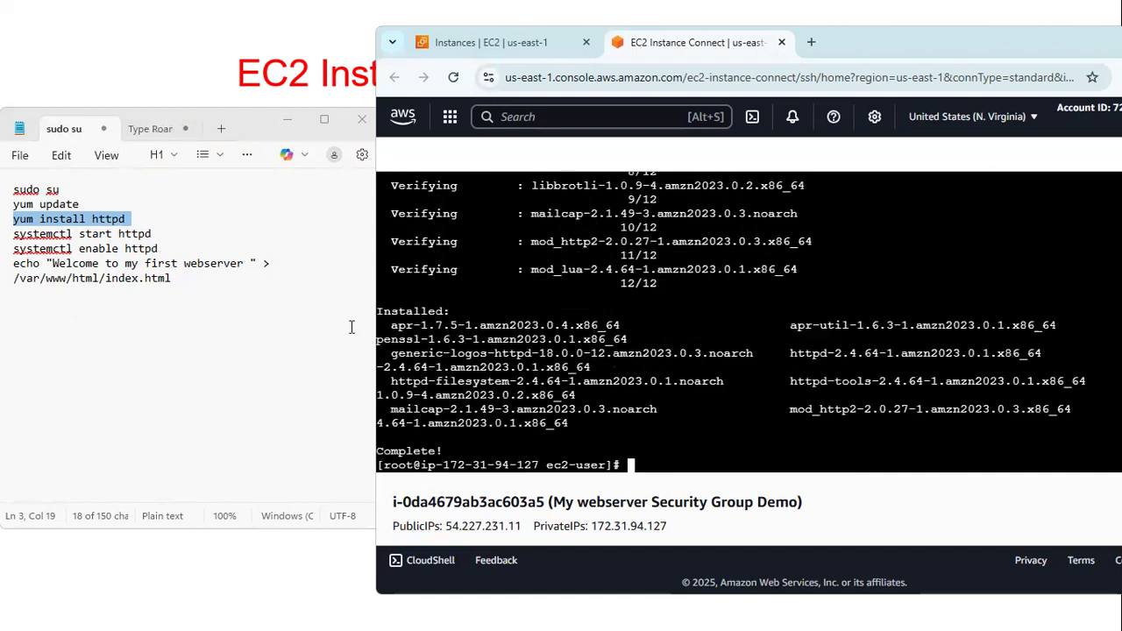
Step: Start the web server by running the notes' "systemctl start httpd" command in the terminal
left_click_drag(156, 234, 10, 242)
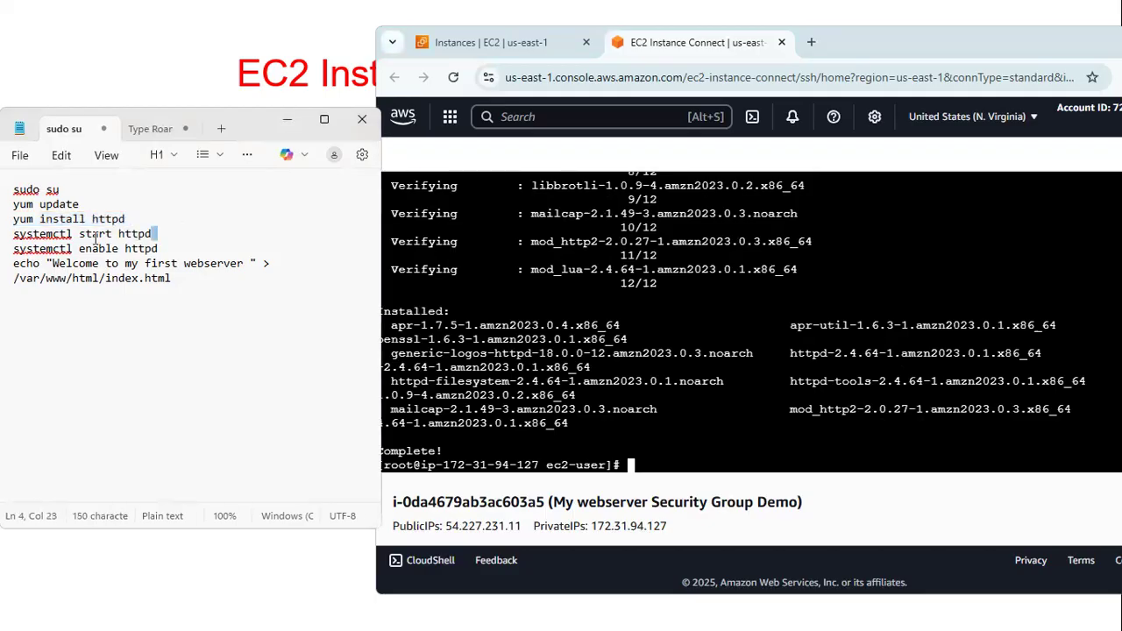
right_click(77, 236)
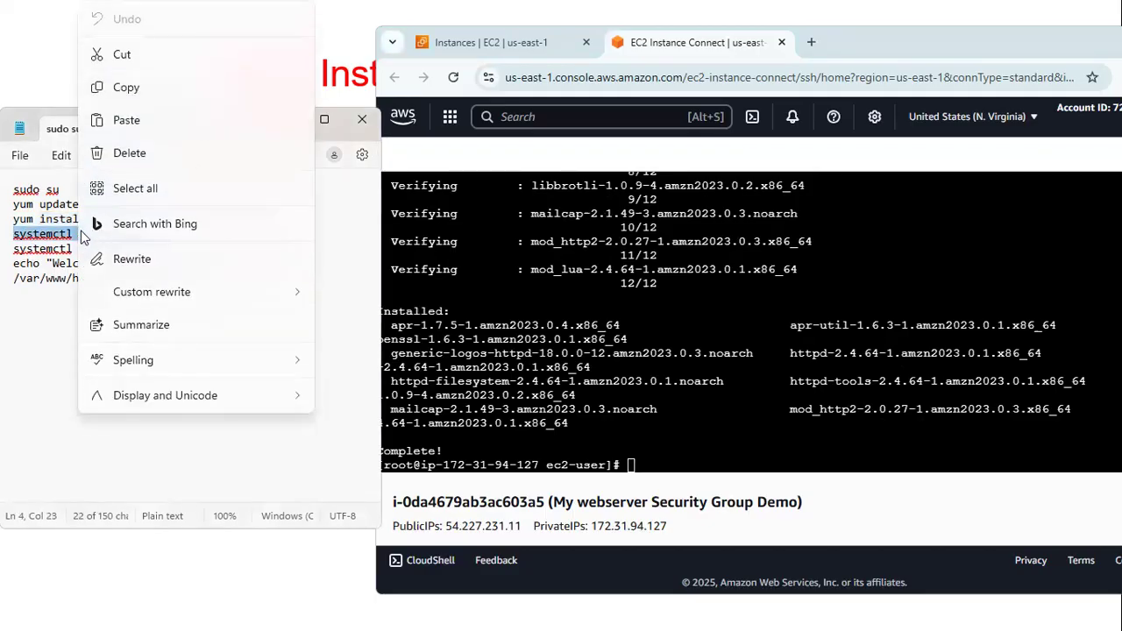
left_click(127, 88)
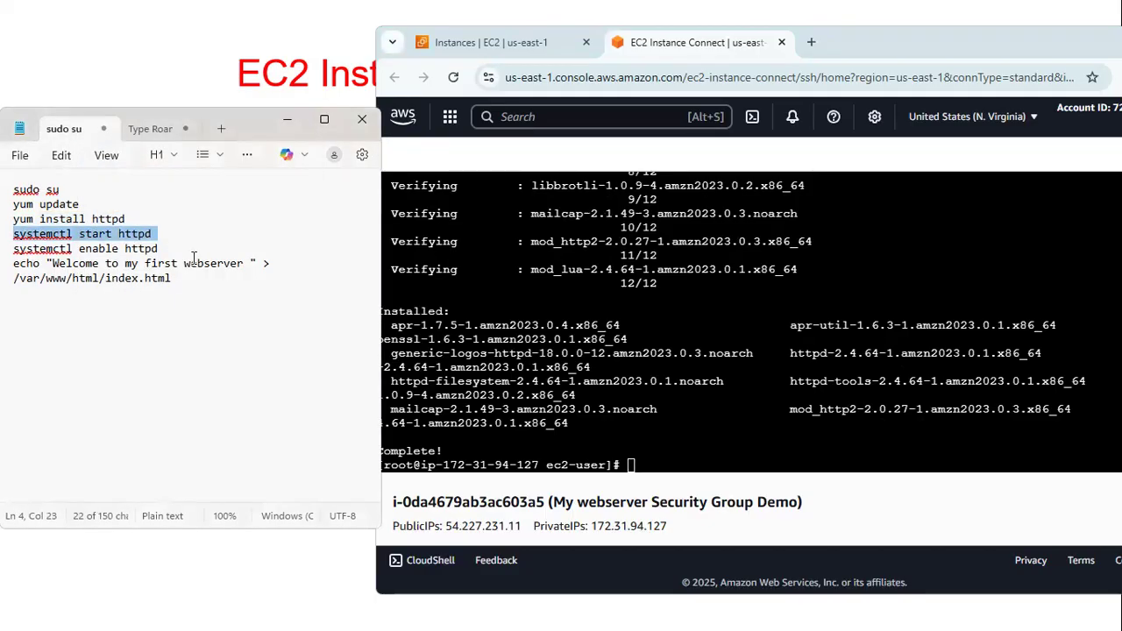
right_click(654, 465)
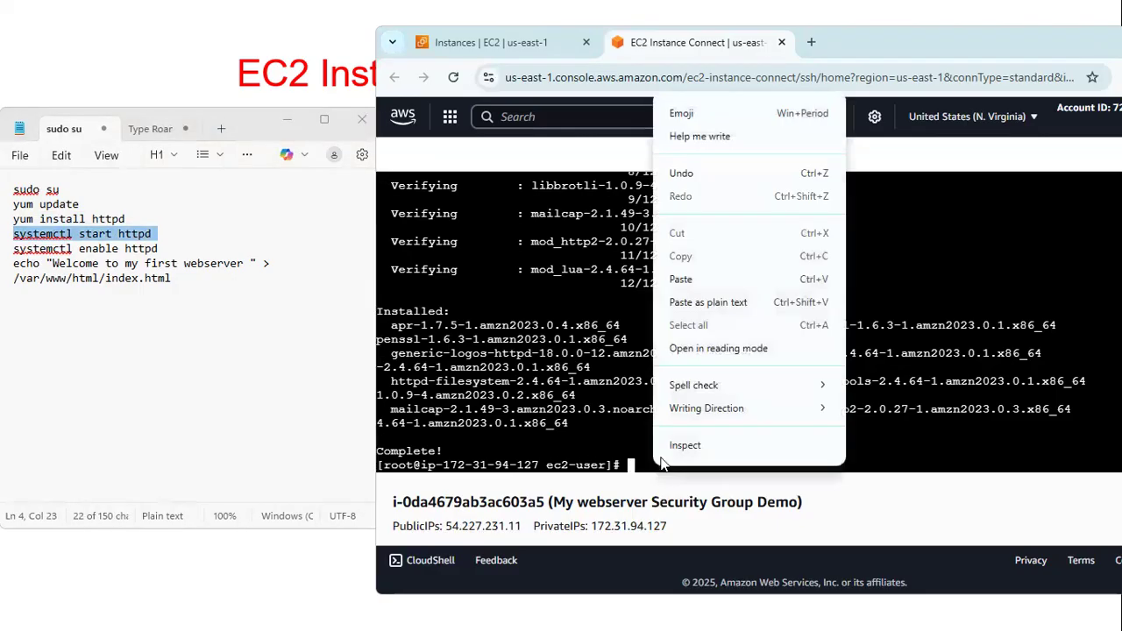
left_click(681, 280)
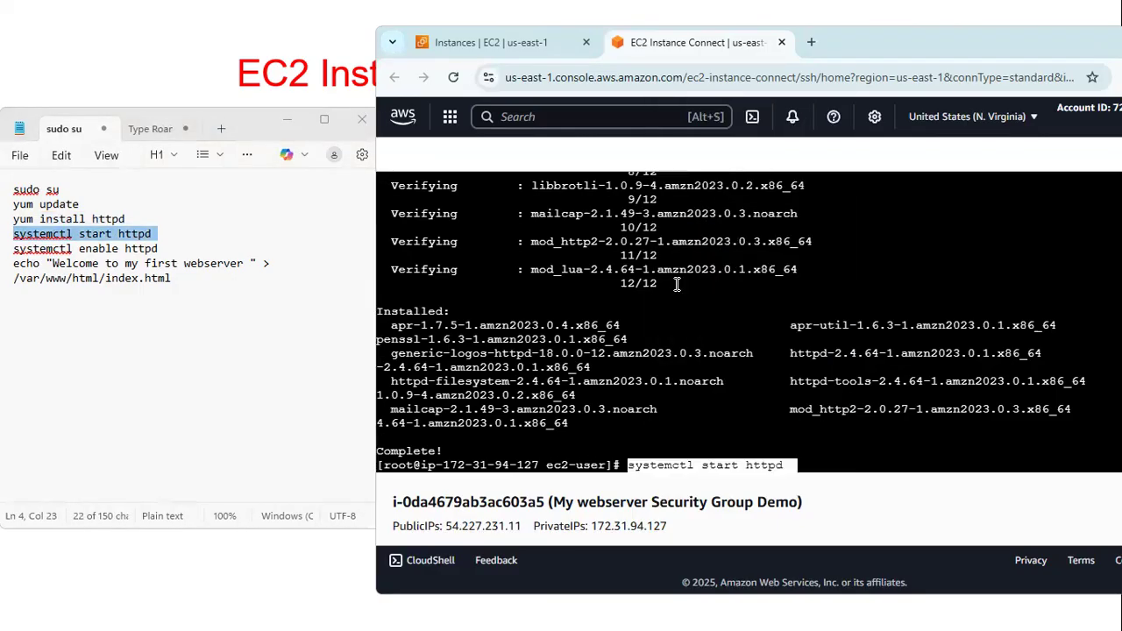
key("Return")
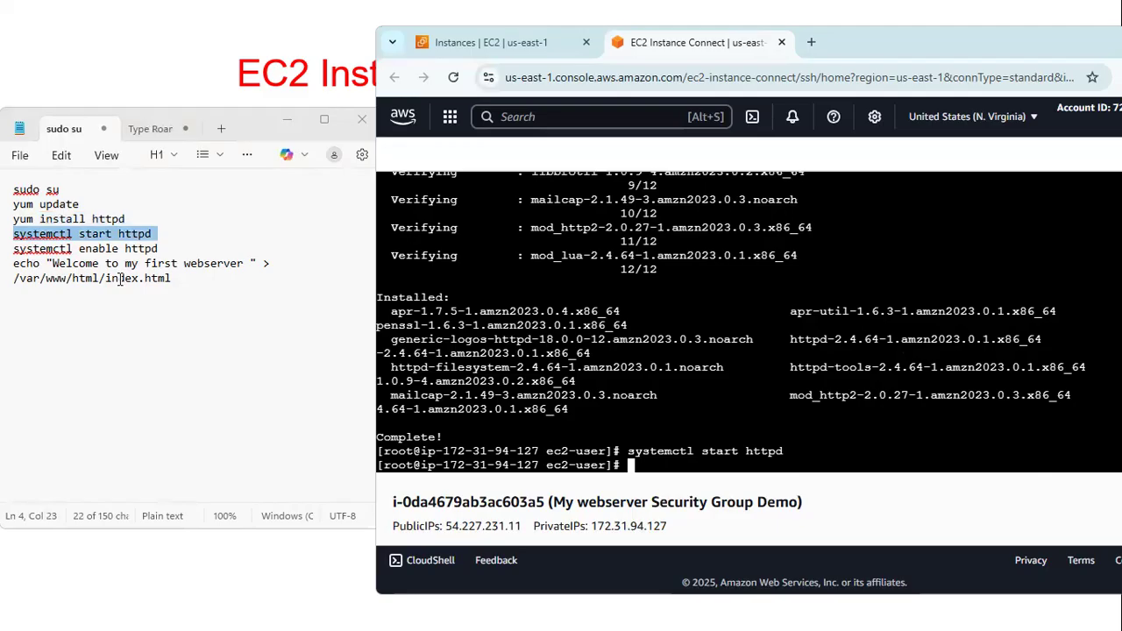
Step: Enable the web server at boot by running the notes' "systemctl enable httpd" command in the terminal
left_click_drag(160, 249, 10, 249)
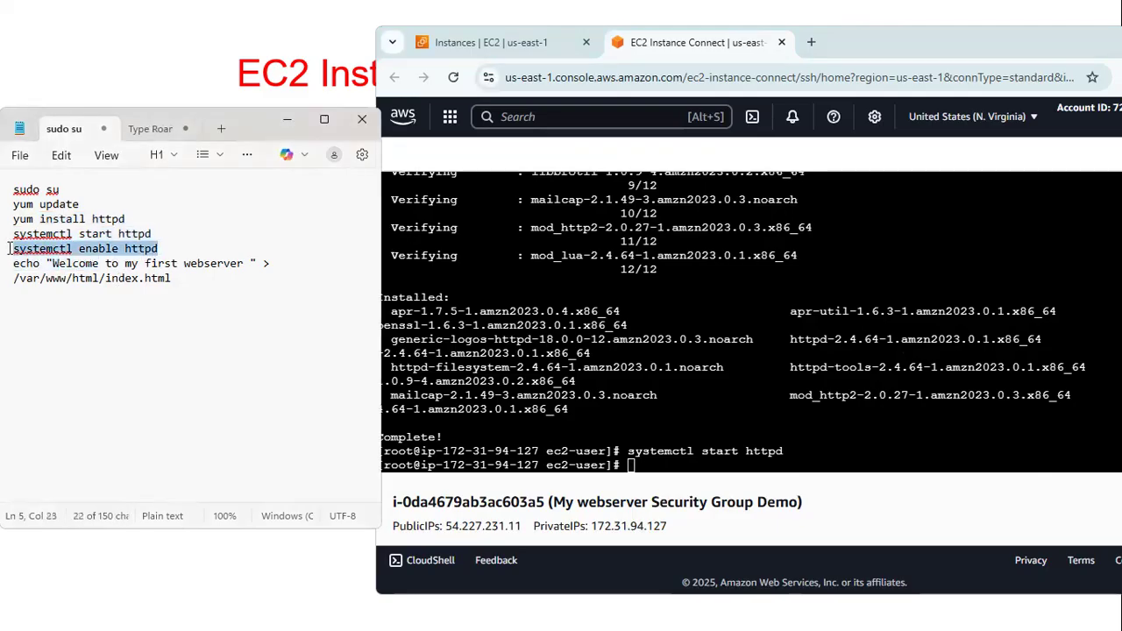
right_click(74, 251)
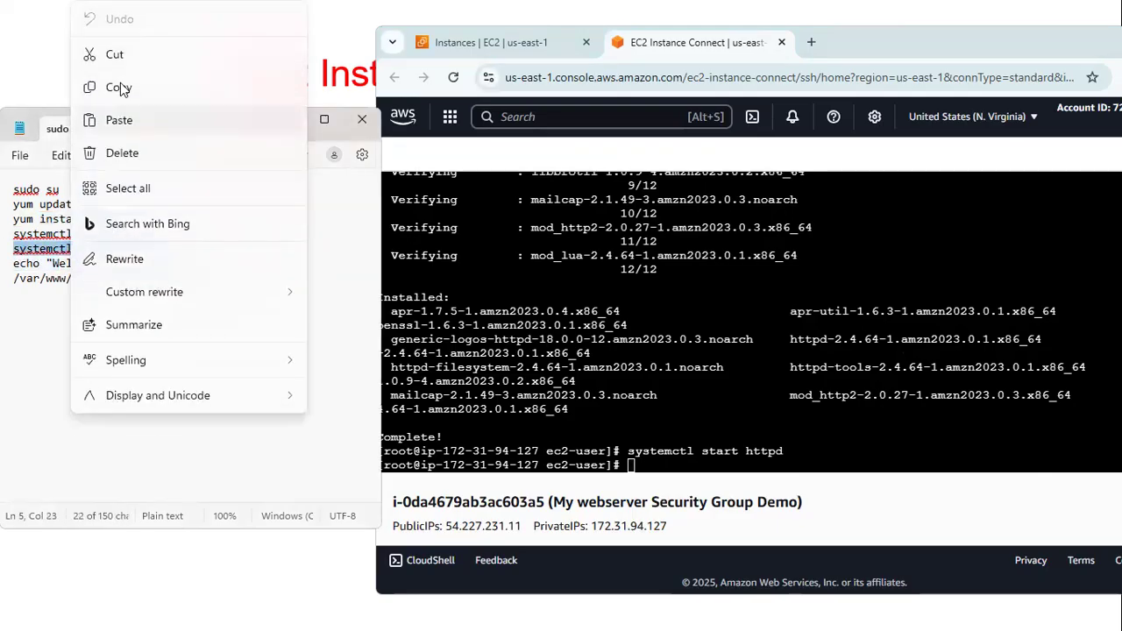
left_click(122, 90)
left_click(655, 471)
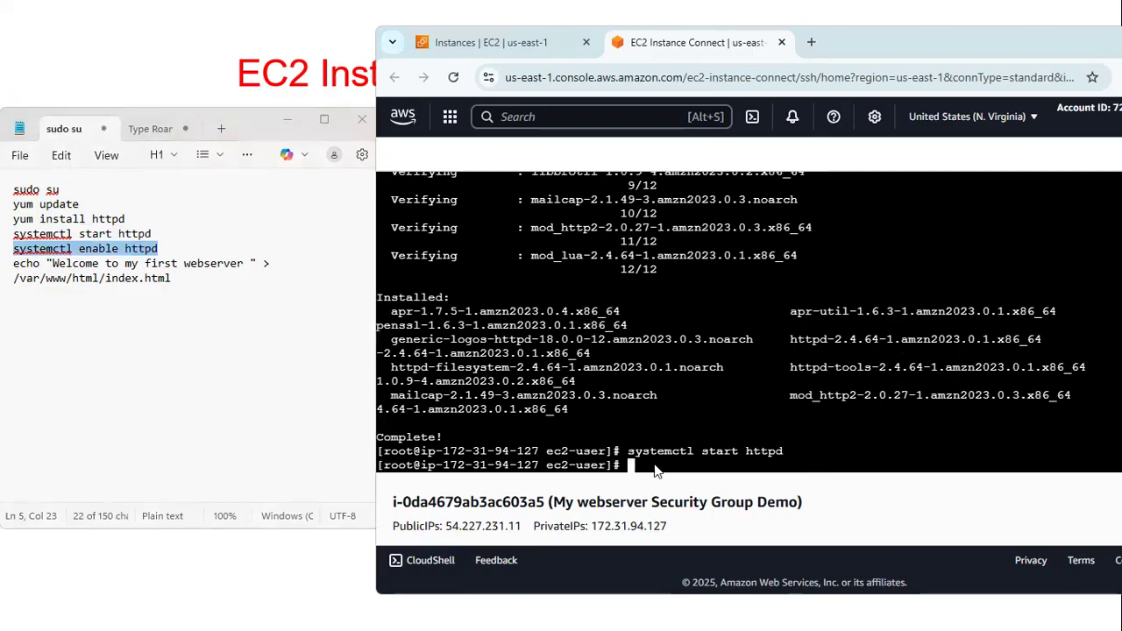
right_click(655, 470)
left_click(683, 279)
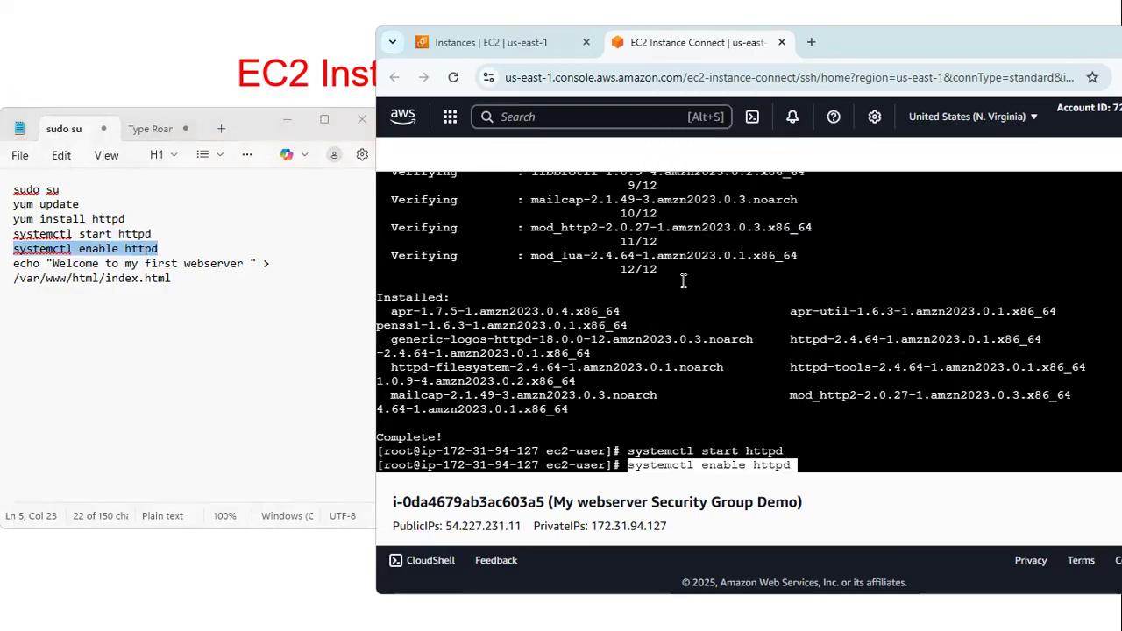
key("Return")
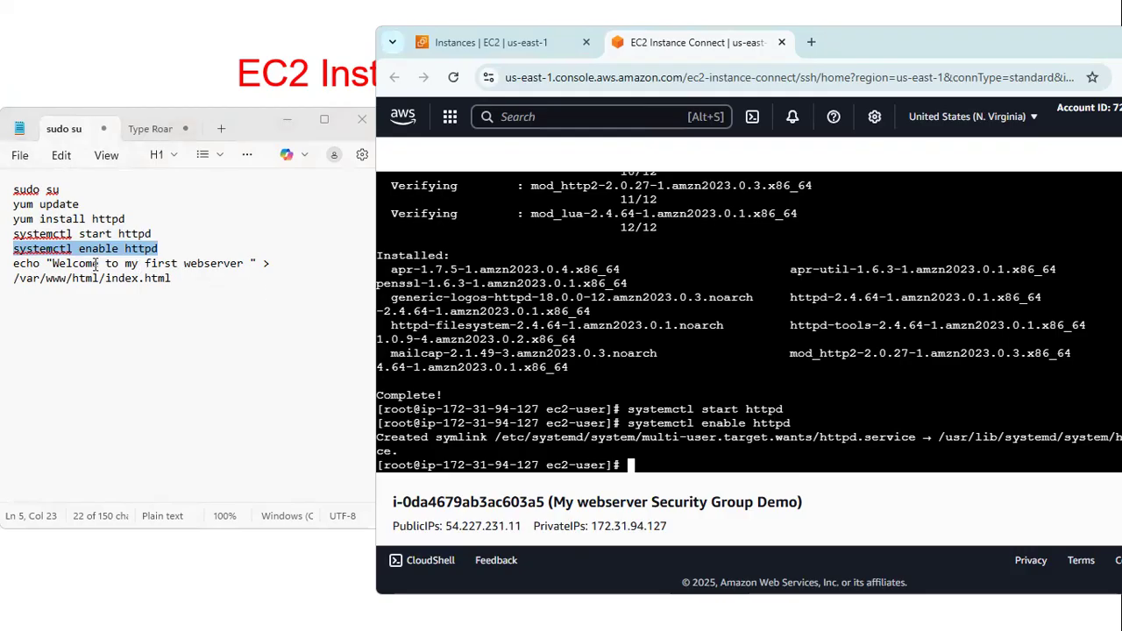
Step: Replace the welcome text in the notes' echo command with "Security Group Demo"
left_click_drag(244, 264, 54, 263)
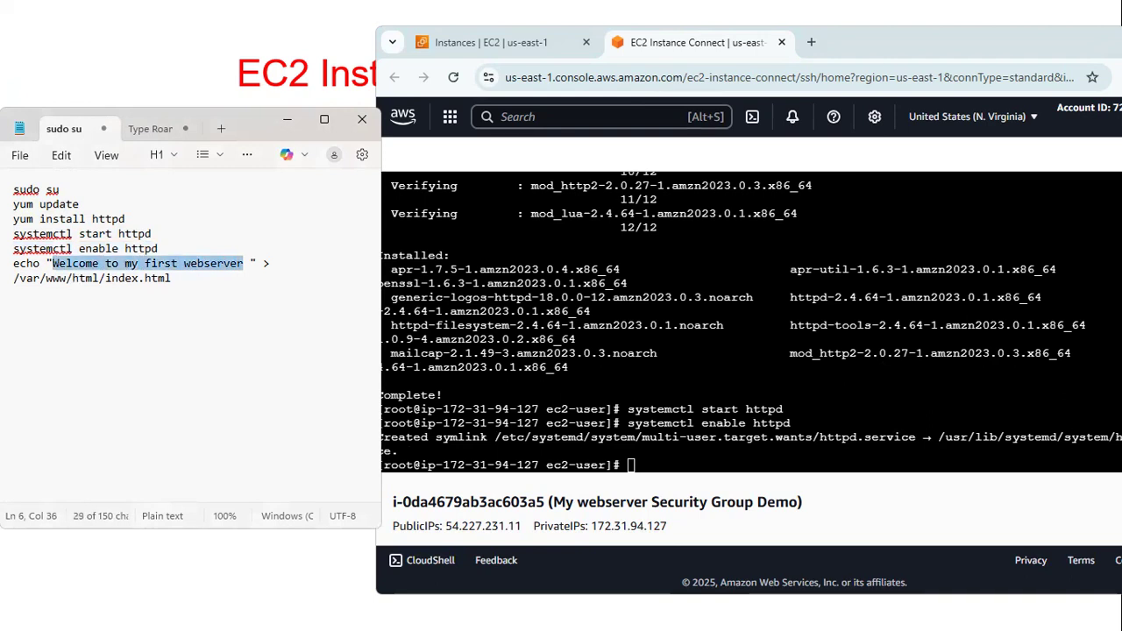
key("BackSpace")
type("Security ")
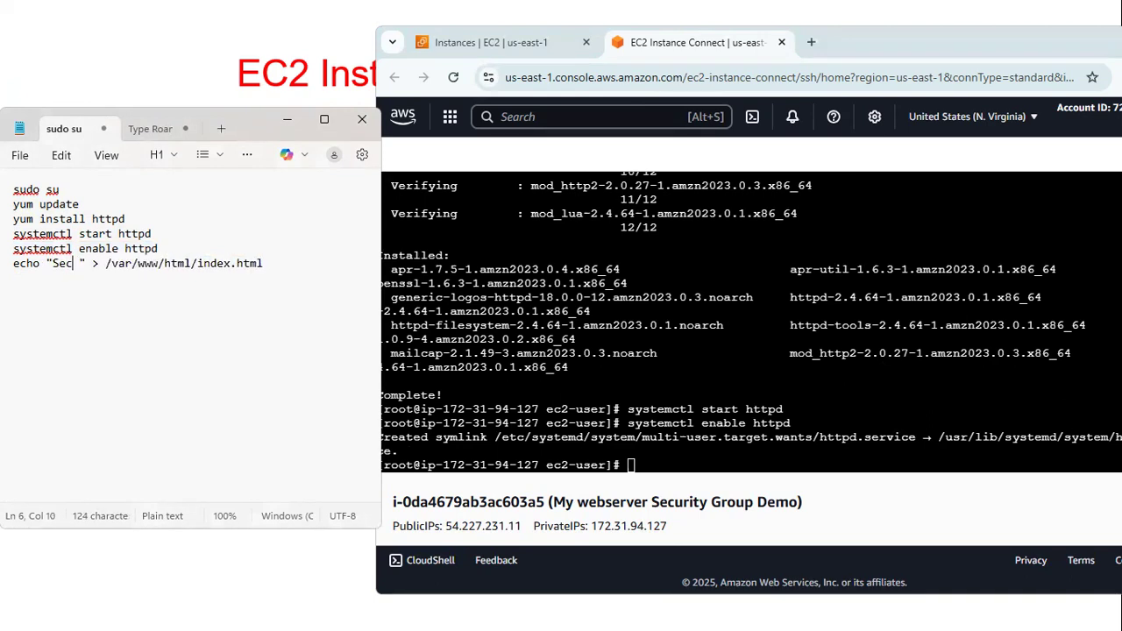
type("Group Dem")
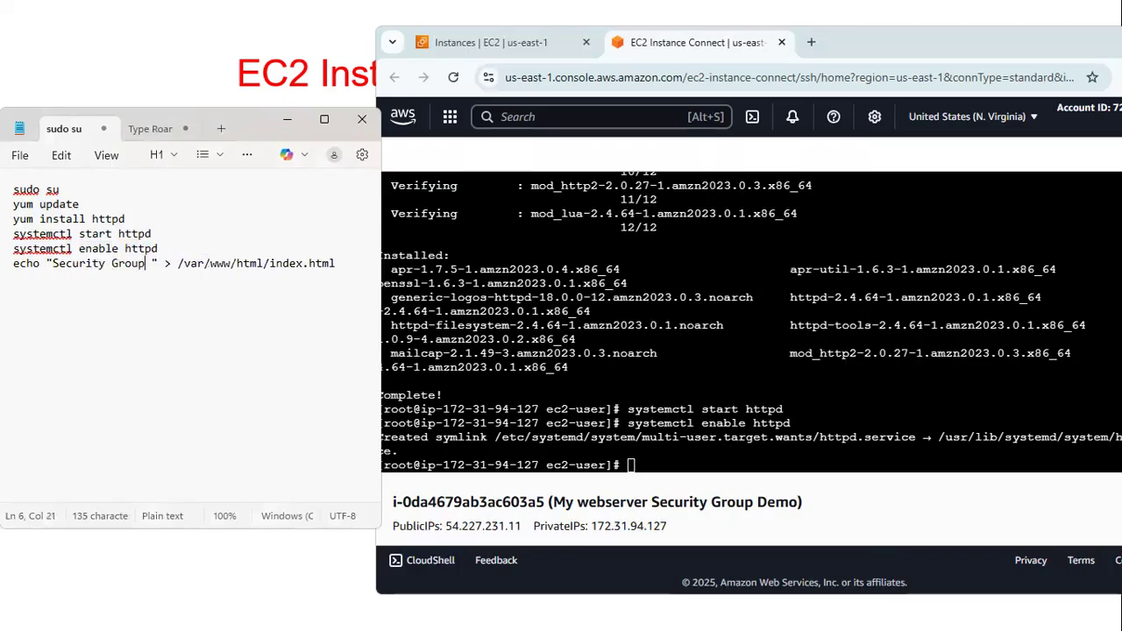
type("o")
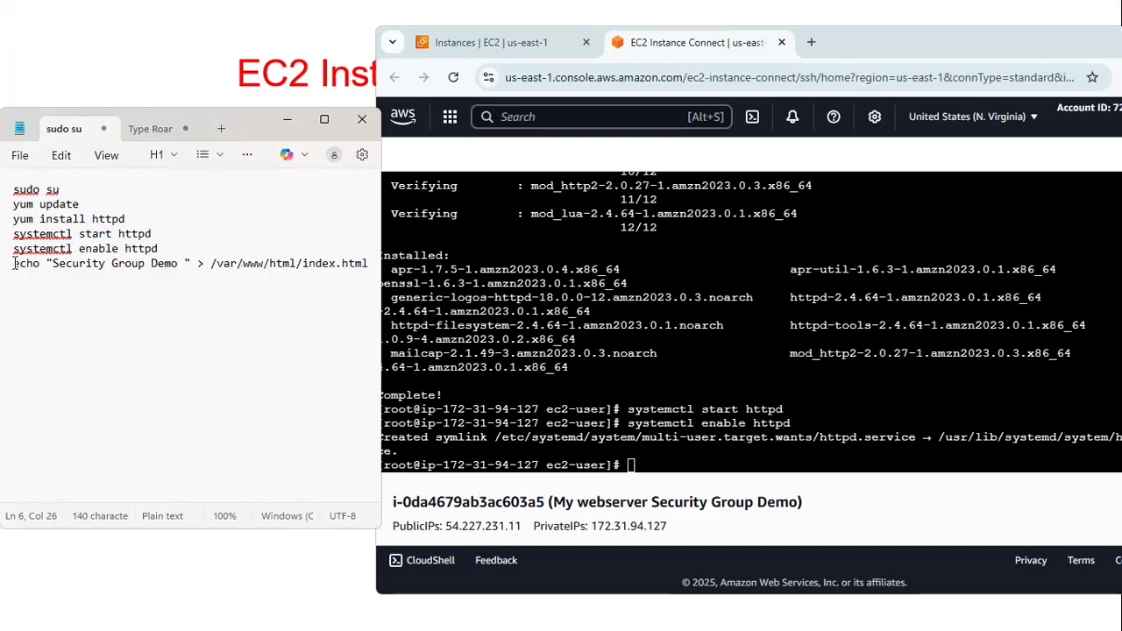
Step: Run the edited echo command in the terminal to write "Security Group Demo" into /var/www/html/index.html
left_click_drag(13, 263, 338, 282)
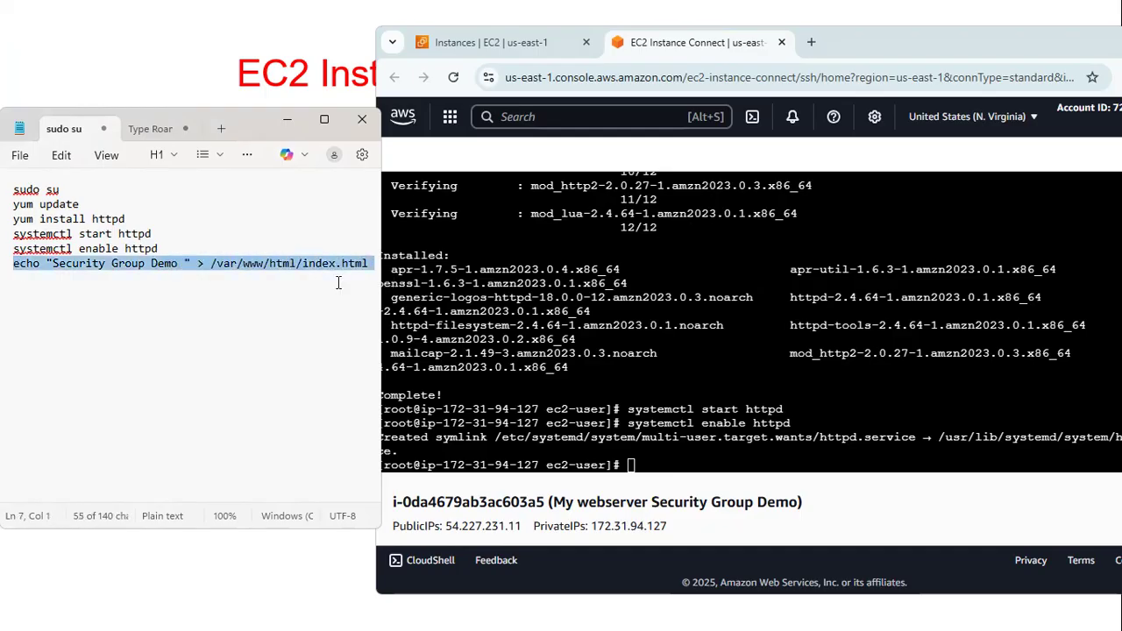
right_click(260, 277)
left_click(299, 92)
right_click(640, 466)
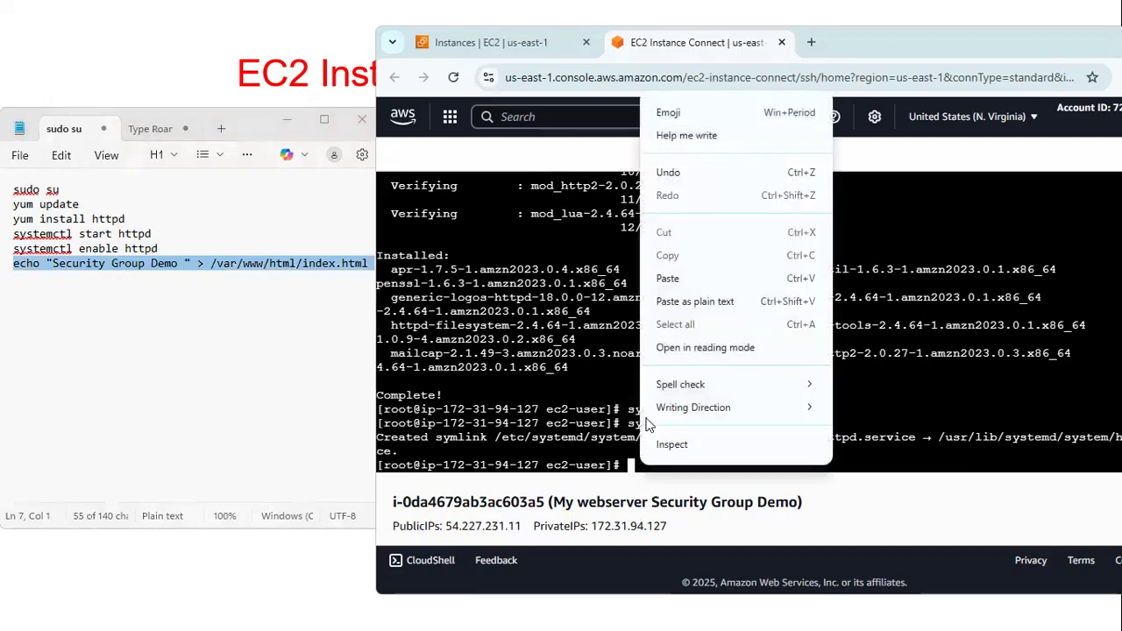
left_click(668, 278)
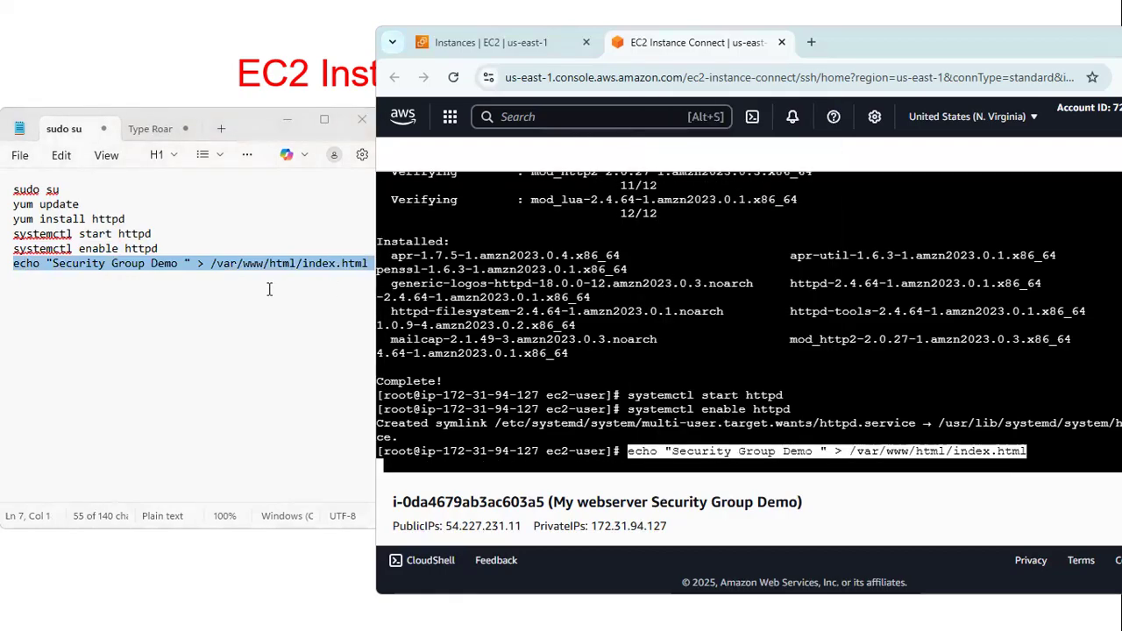
key("Return")
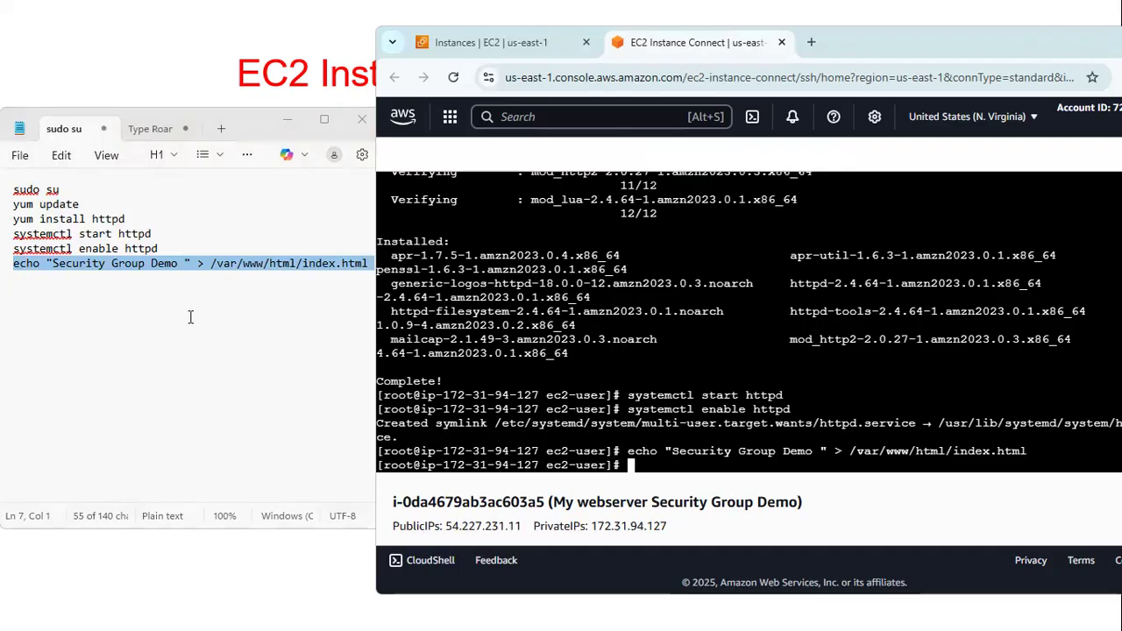
Step: Copy the web server instance's public IPv4 address from its details and load it in a new browser tab
left_click(506, 43)
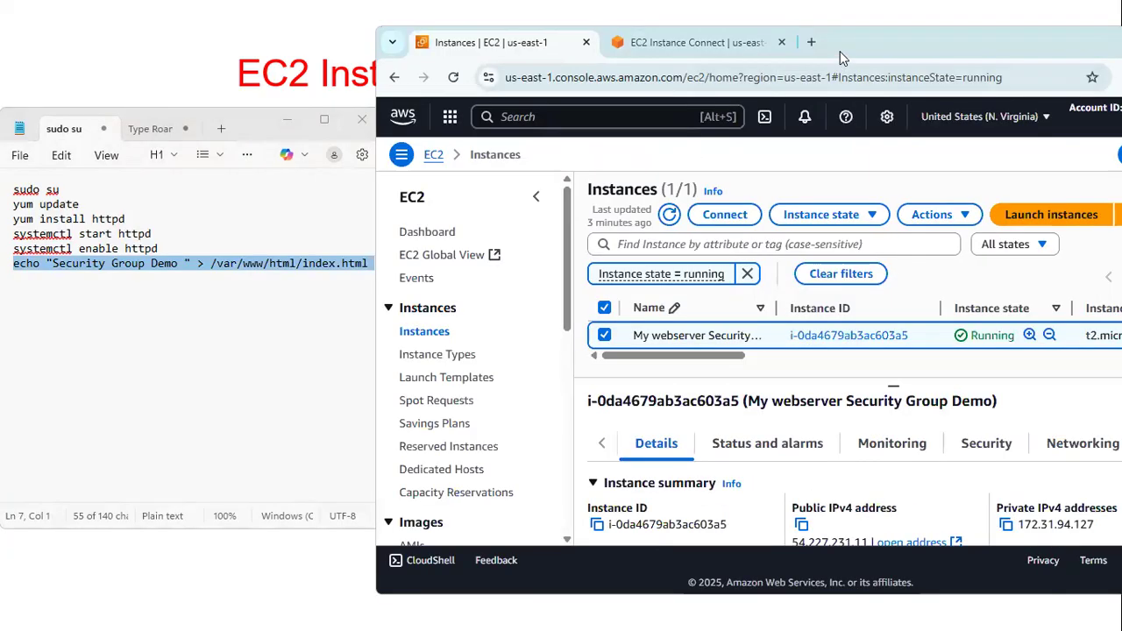
double_click(839, 51)
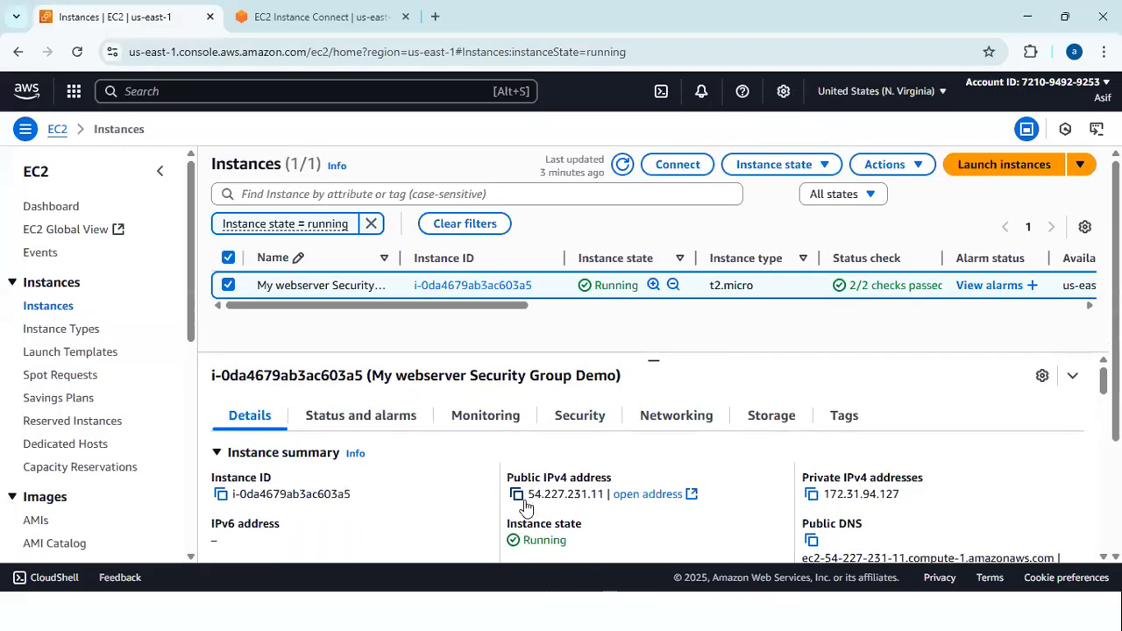
left_click(517, 496)
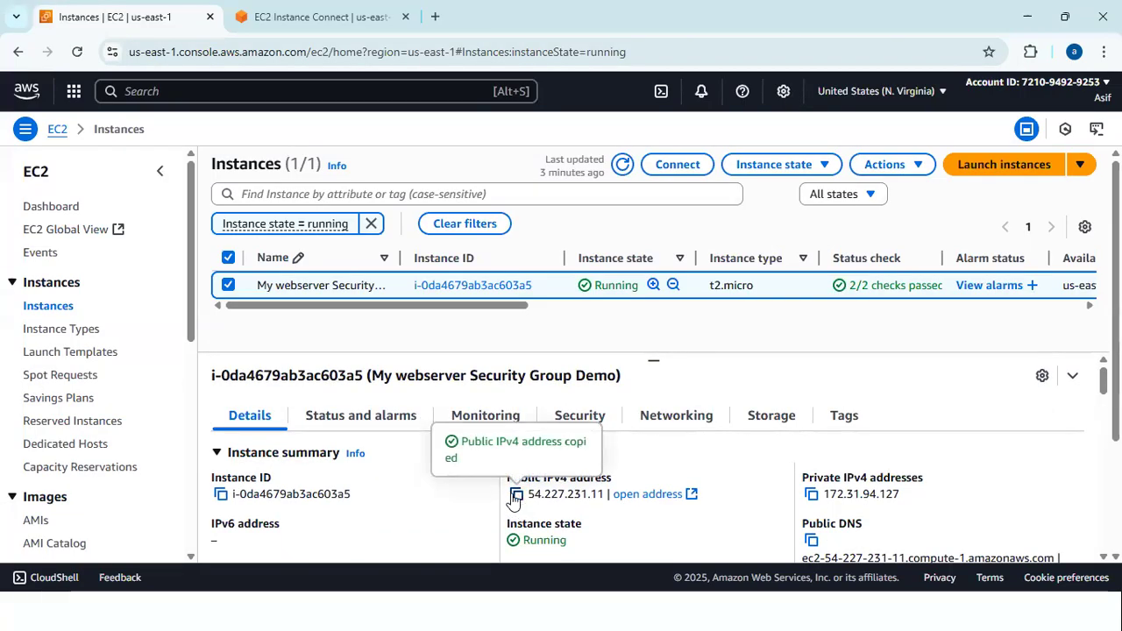
left_click(436, 18)
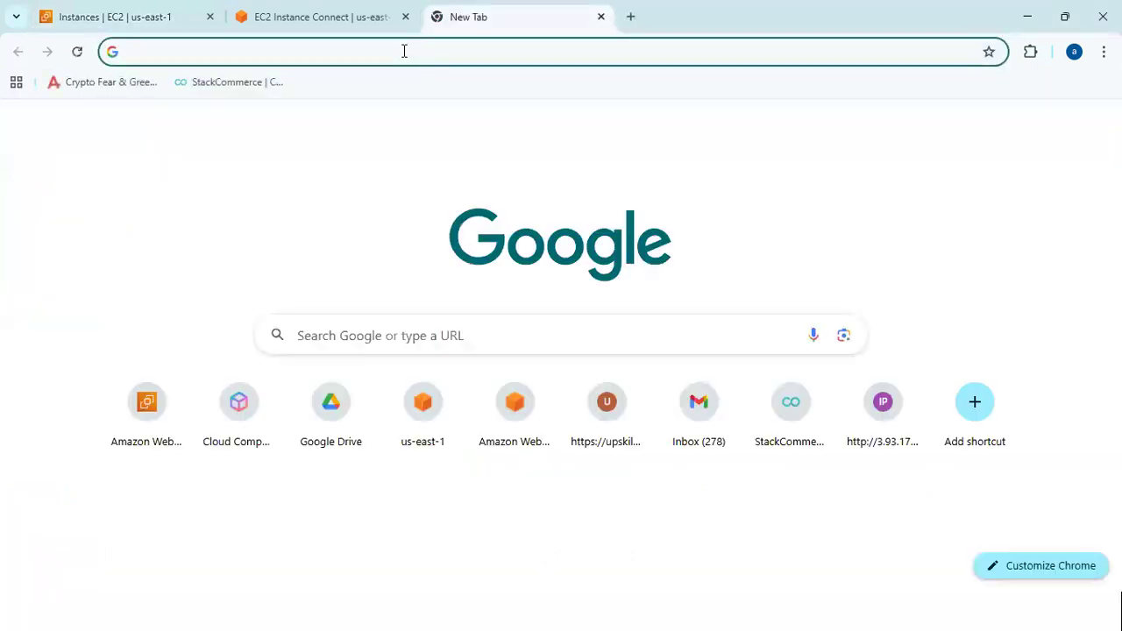
left_click(404, 51)
key("ctrl+v")
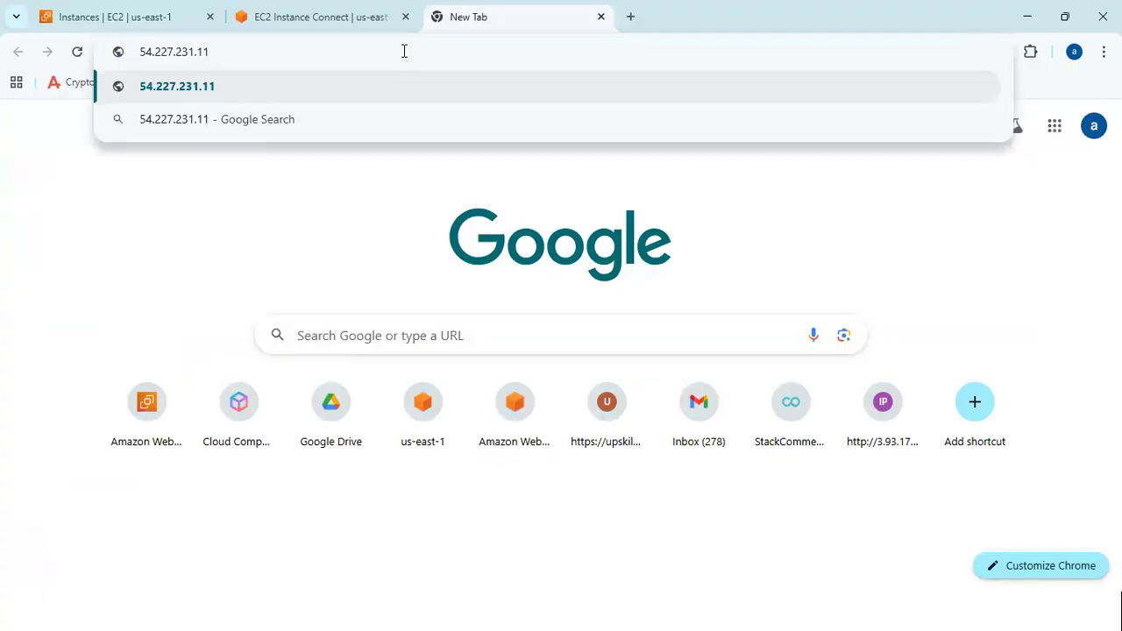
key("Return")
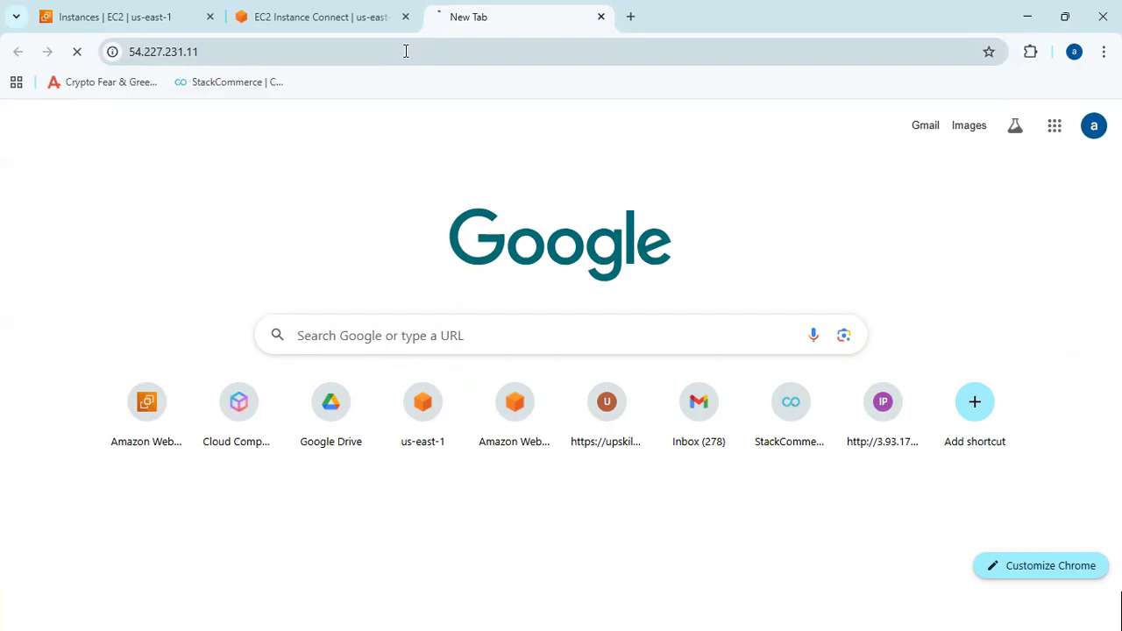
left_click(406, 51)
left_click(406, 51)
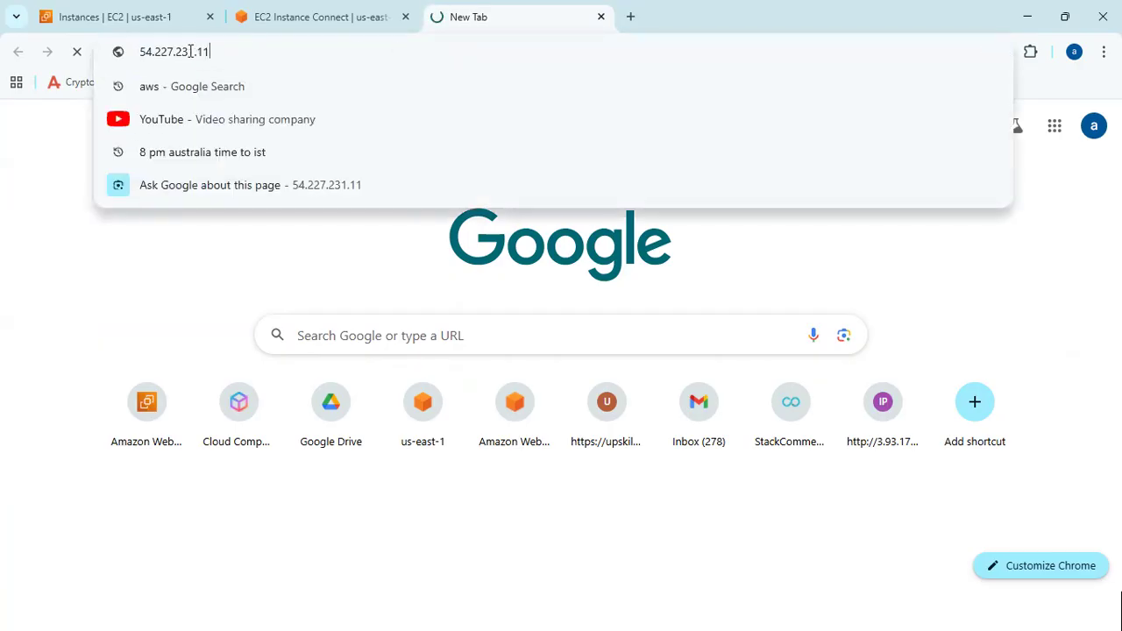
key("Left")
key("Left")
key("Left")
key("Left")
key("Left")
key("Left")
key("Left")
key("Left")
type("http:")
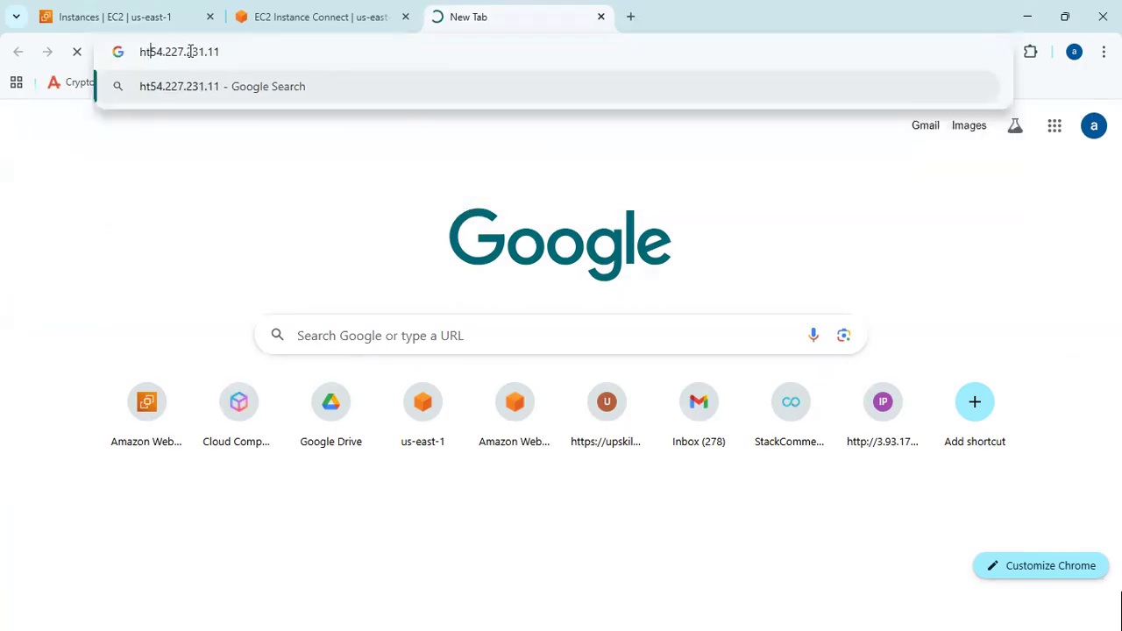
type("//")
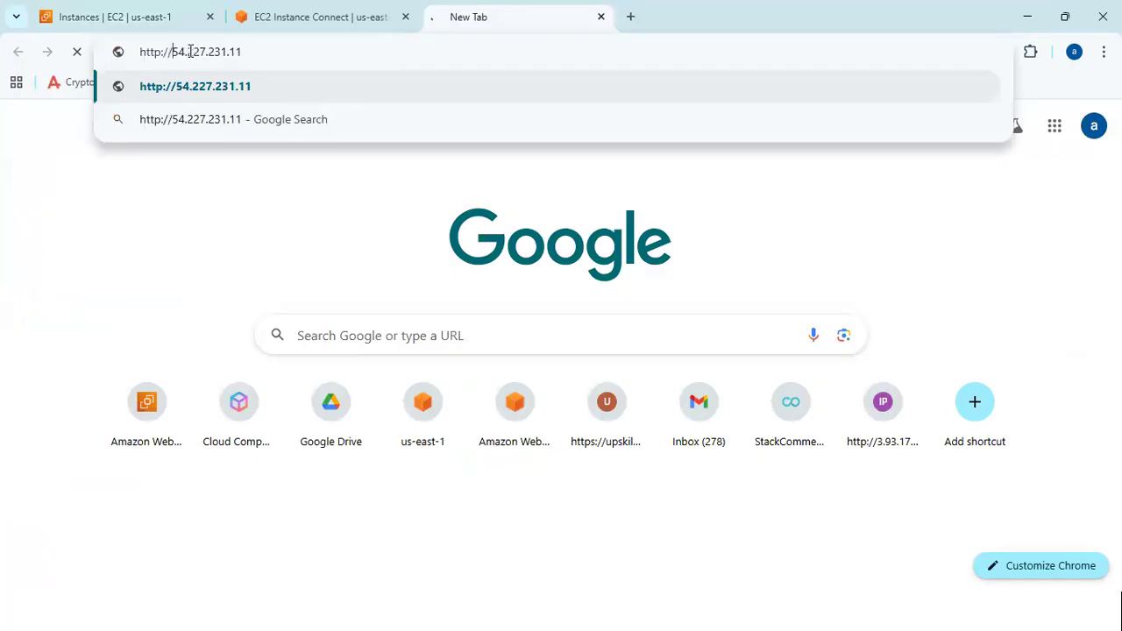
key("Return")
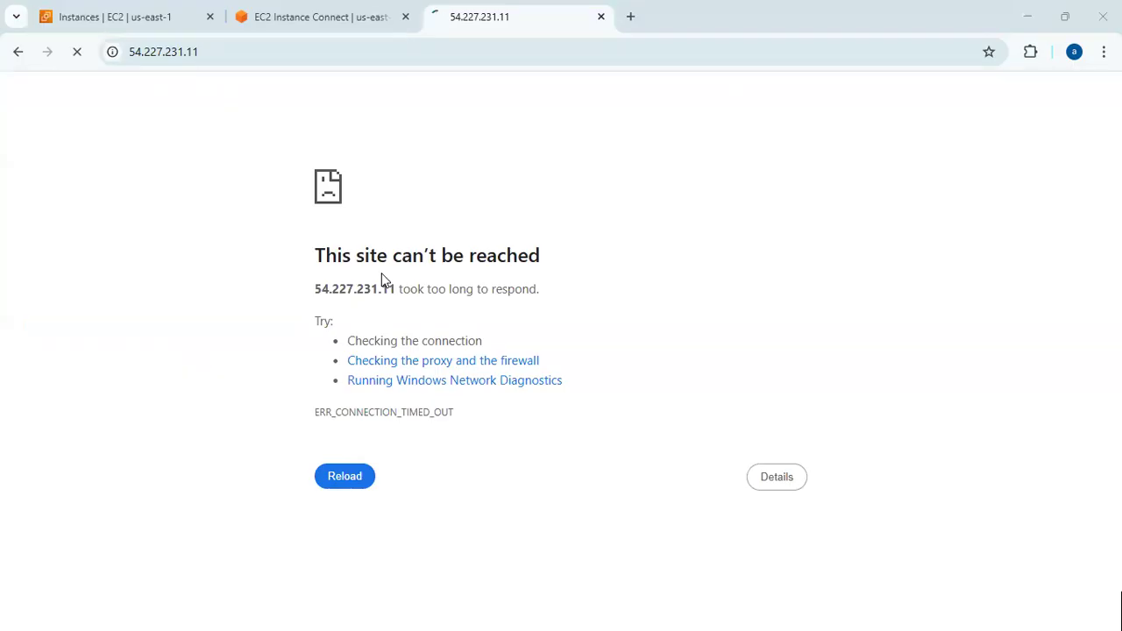
Step: Examine the web server instance's inbound and outbound security rules, checking which ports and sources are allowed
left_click(278, 26)
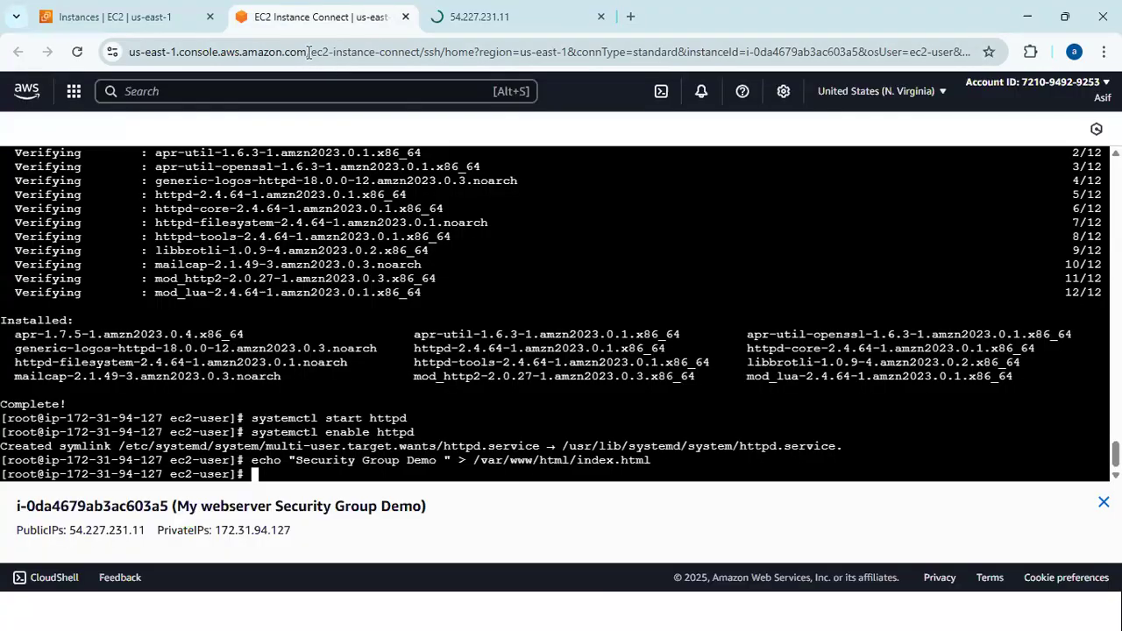
left_click(114, 16)
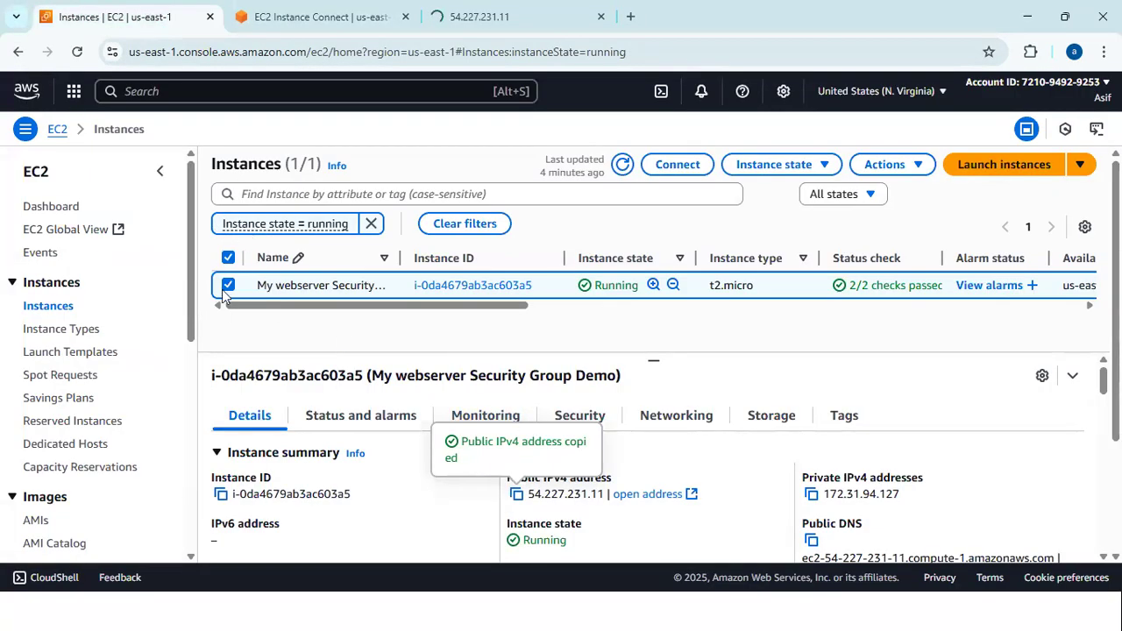
left_click(581, 421)
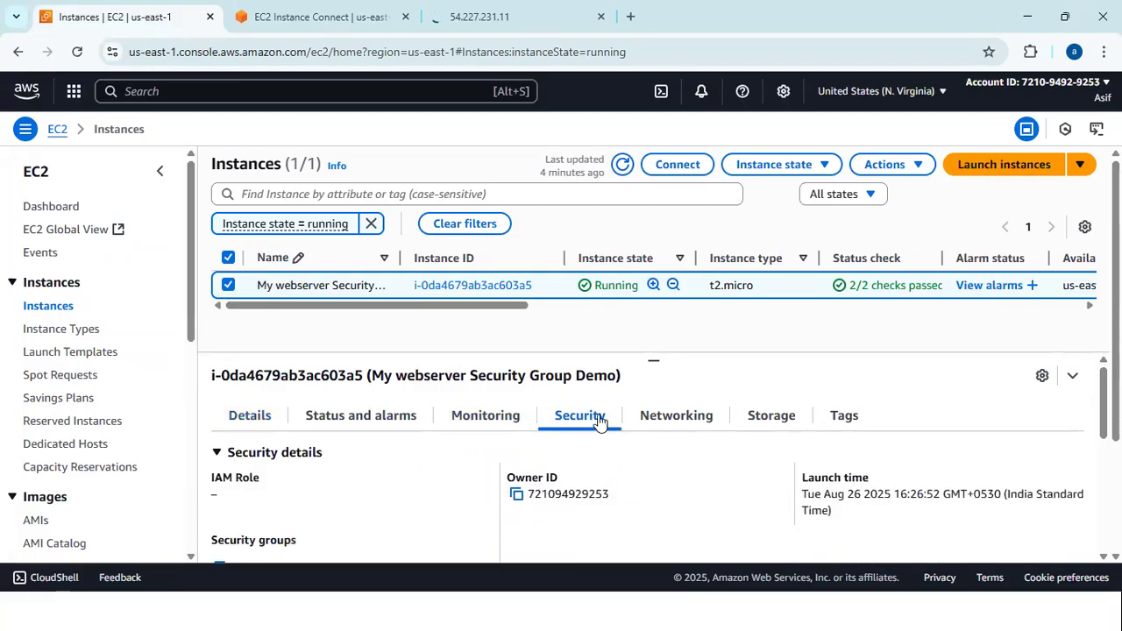
scroll(605, 430, "down", 5)
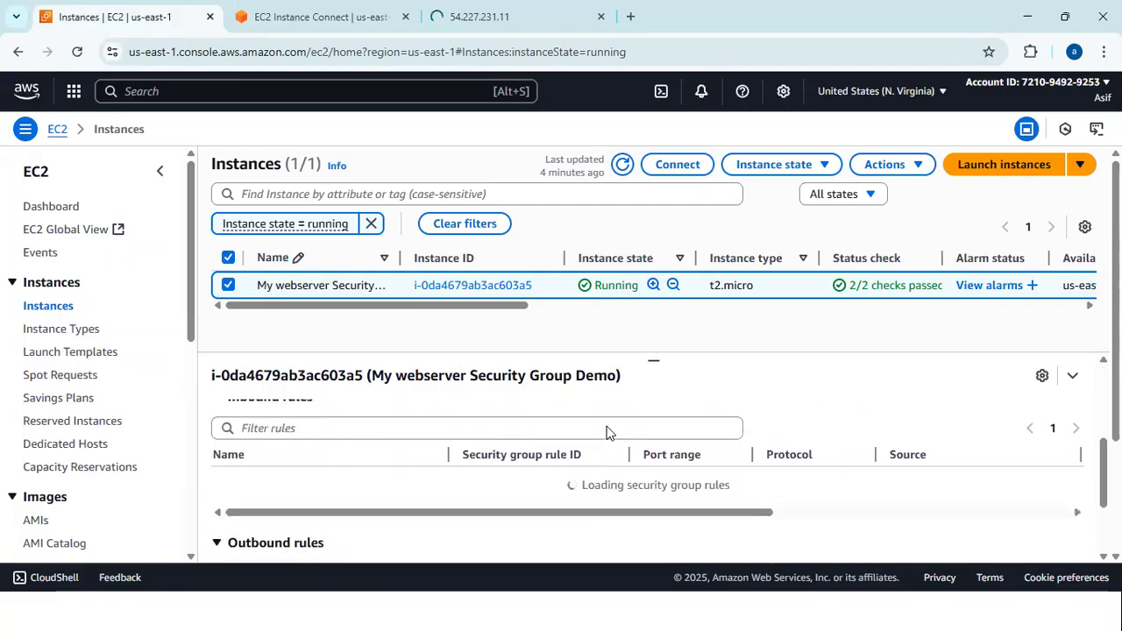
scroll(610, 433, "up", 1)
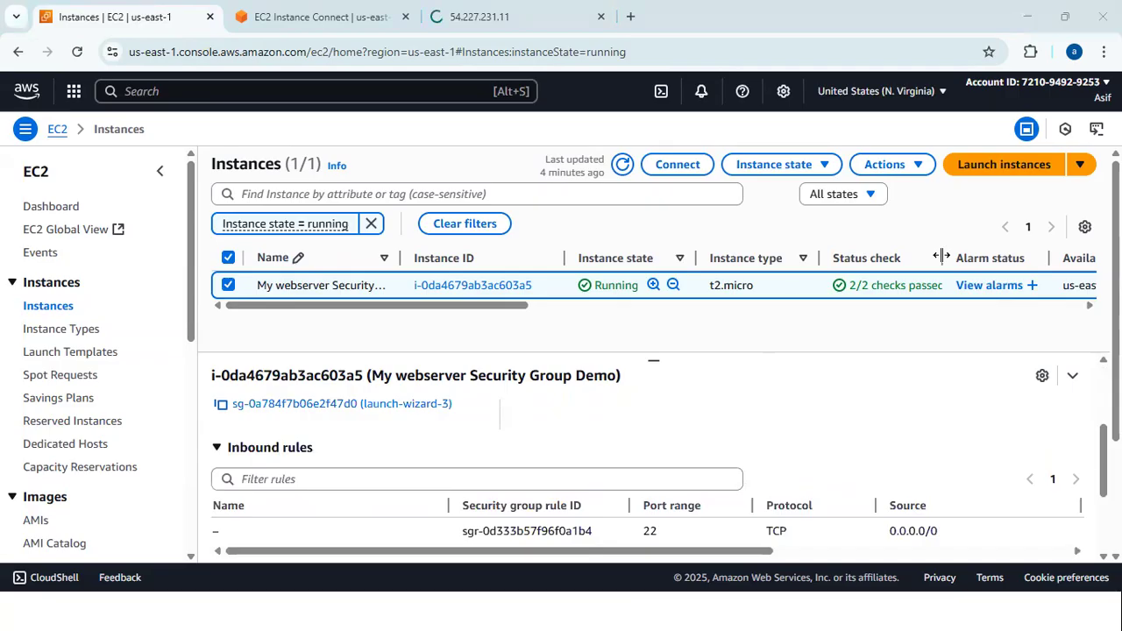
scroll(598, 419, "down", 2)
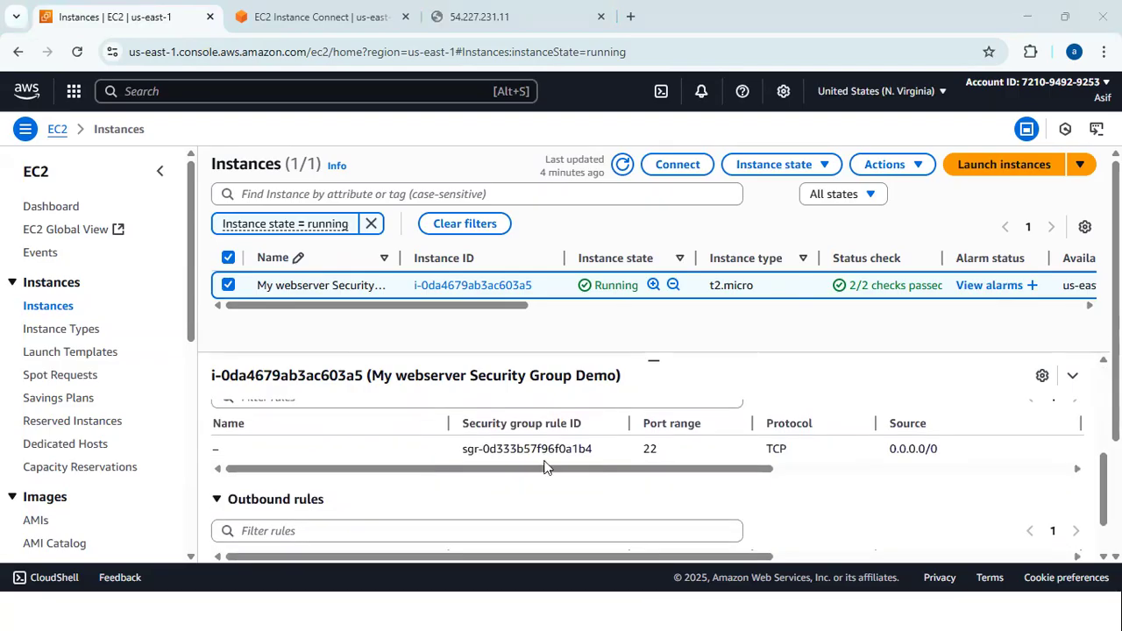
scroll(455, 451, "down", 1)
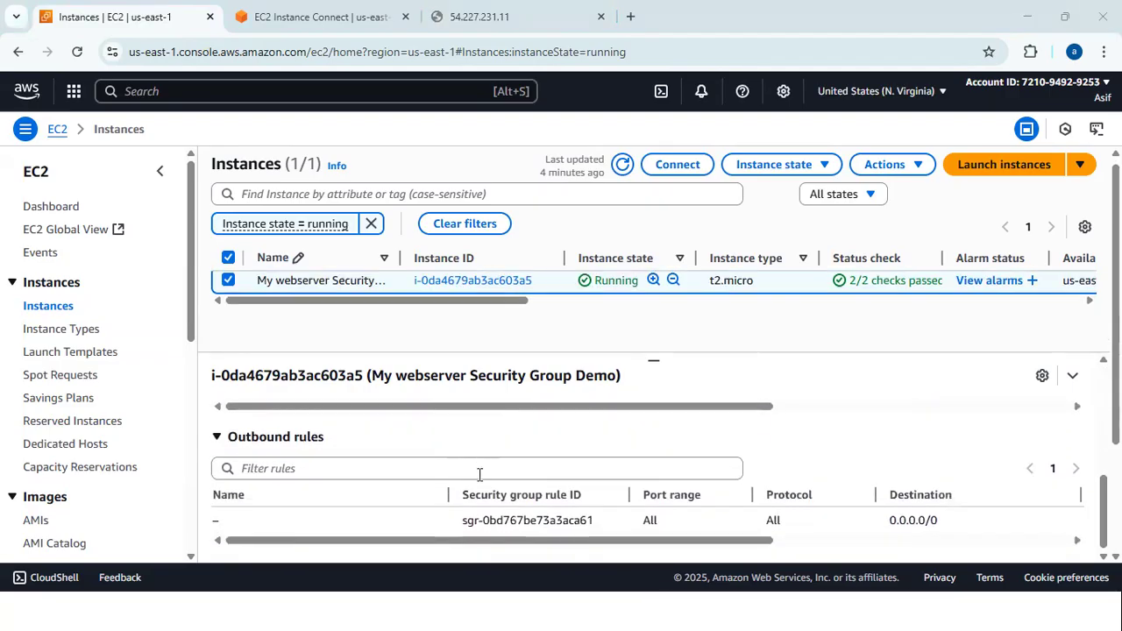
scroll(479, 475, "down", 1)
scroll(479, 475, "up", 1)
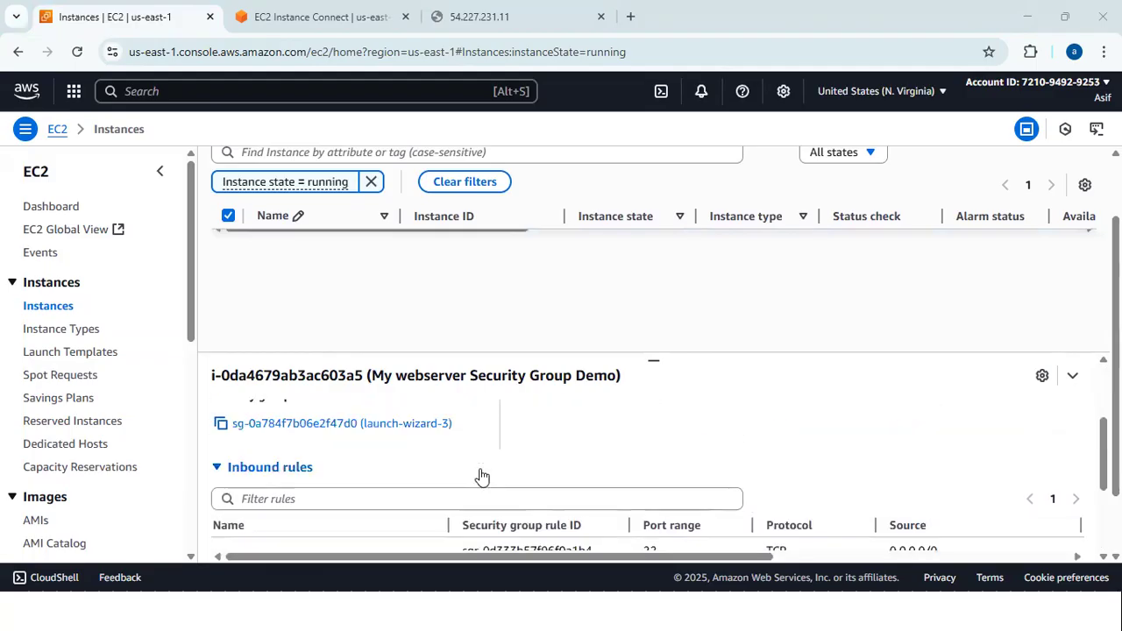
Step: Add a new inbound rule of type HTTP to the instance's launch-wizard-3 security group
left_click(399, 426)
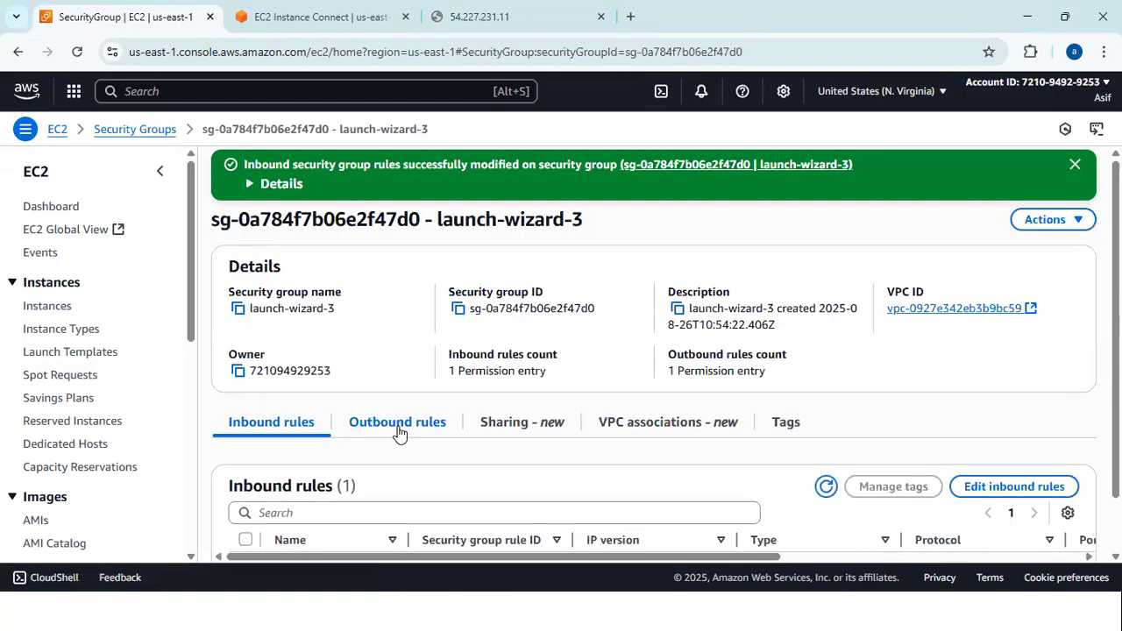
scroll(471, 354, "down", 1)
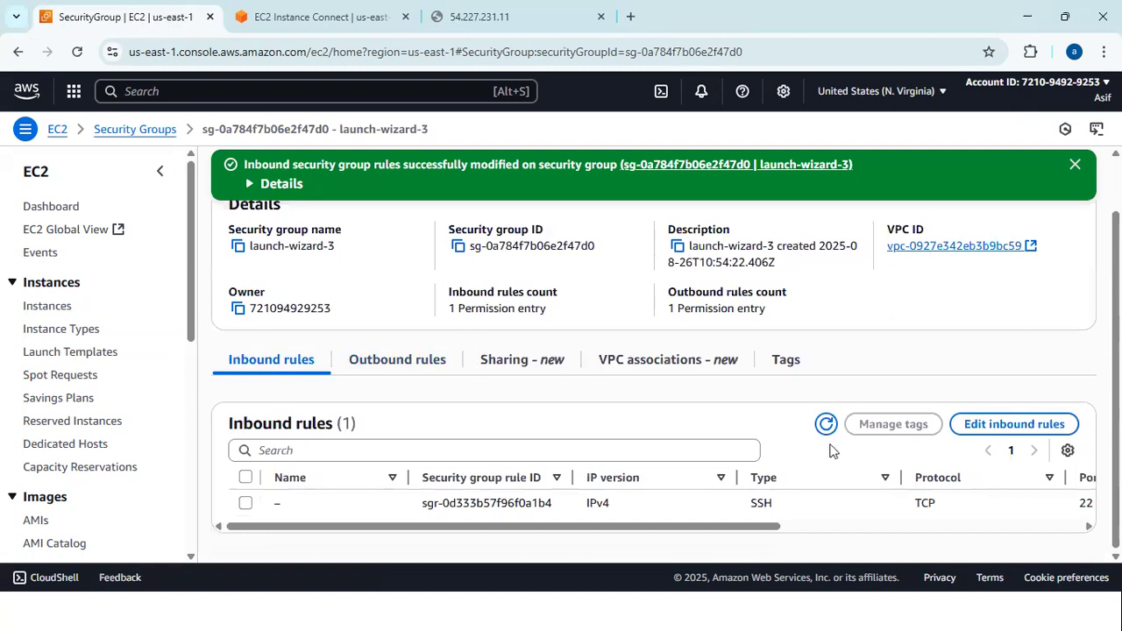
left_click(979, 436)
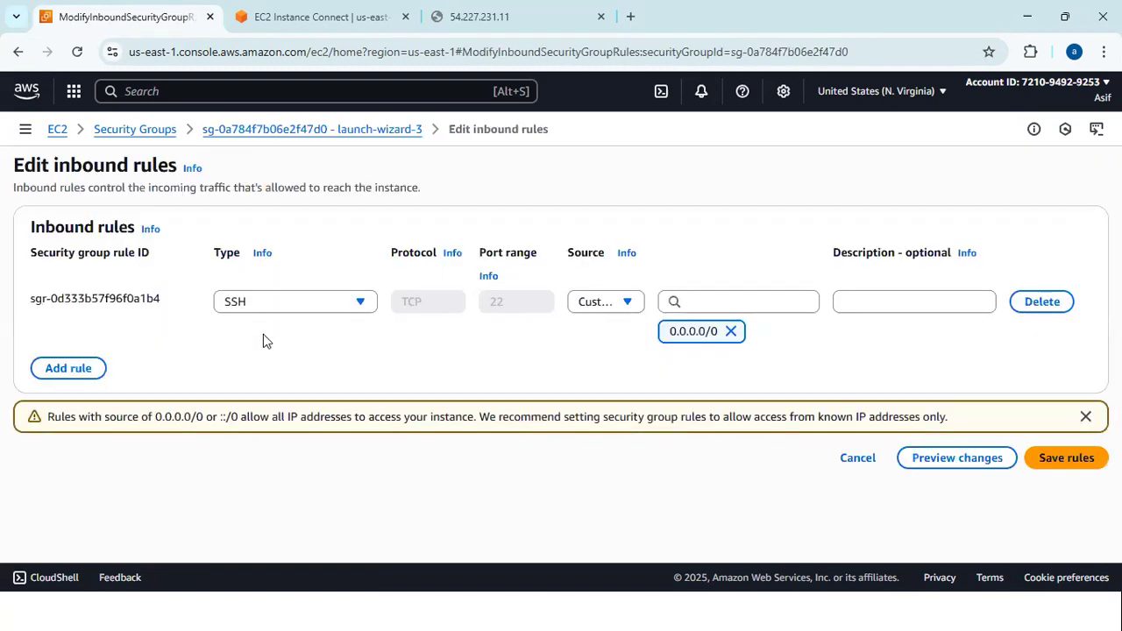
left_click(68, 368)
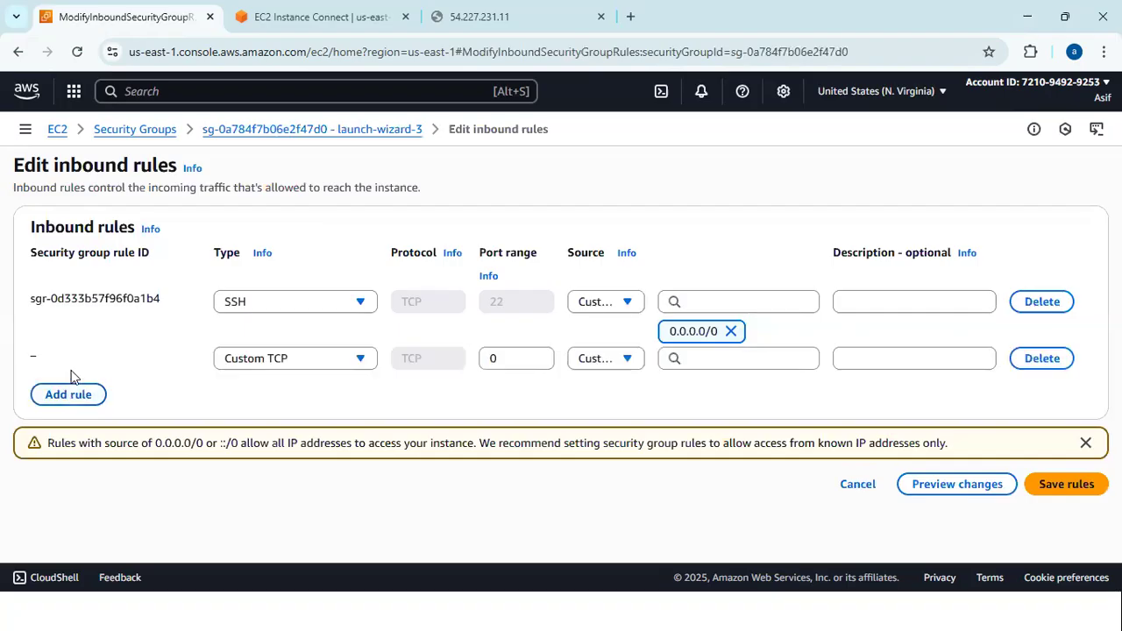
left_click(252, 361)
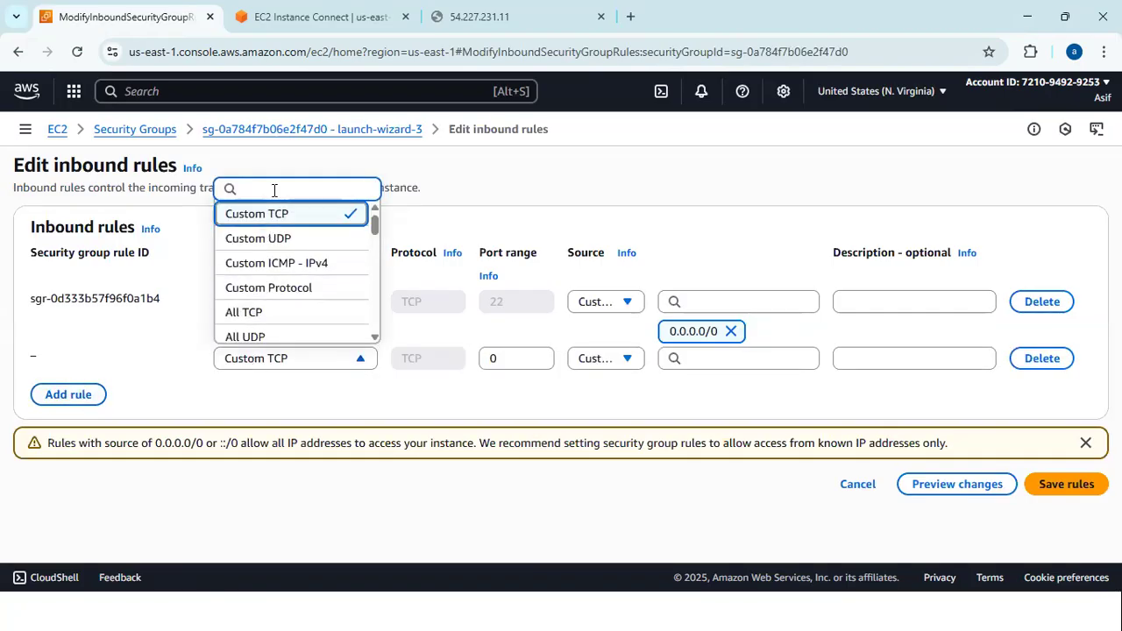
type("http")
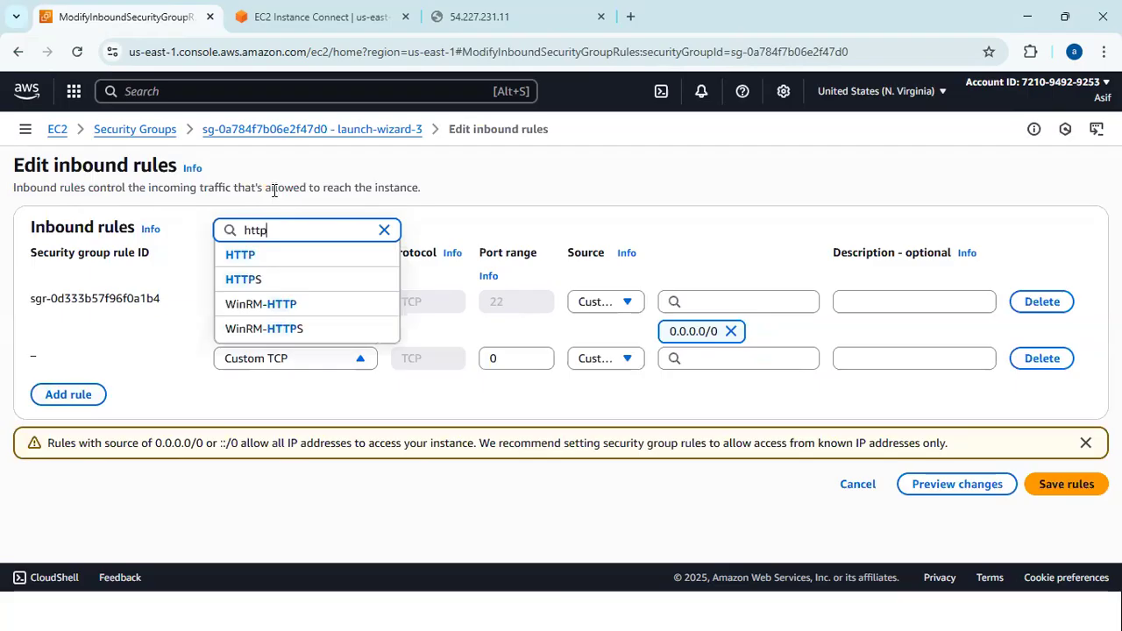
left_click(265, 260)
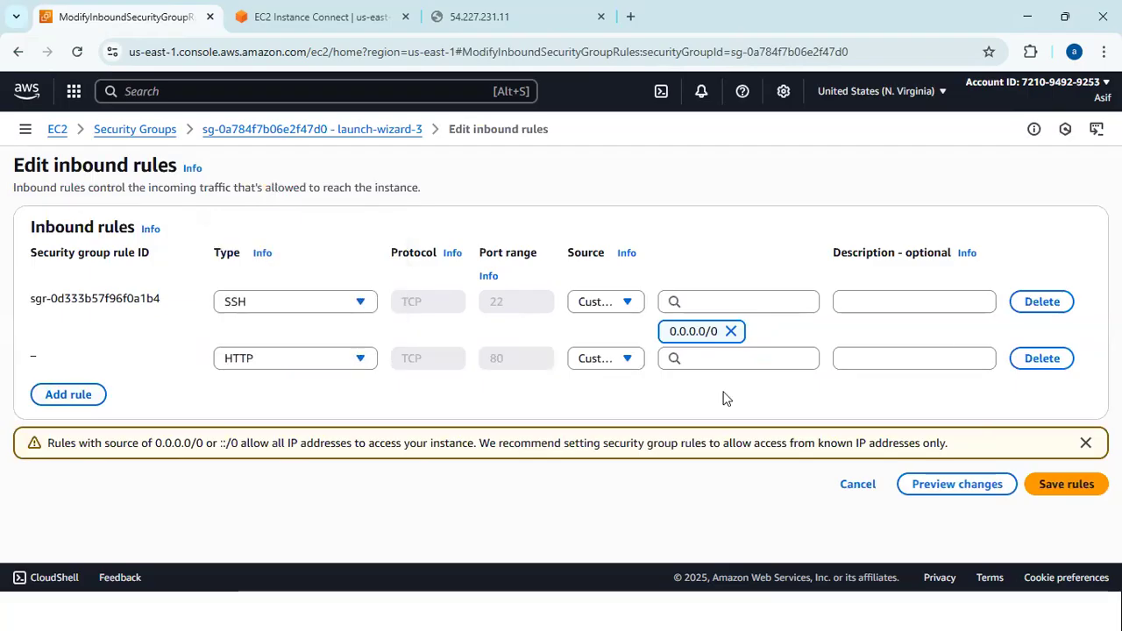
Step: Set the HTTP rule's source to 0.0.0.0/0 and save the inbound rules
left_click(726, 361)
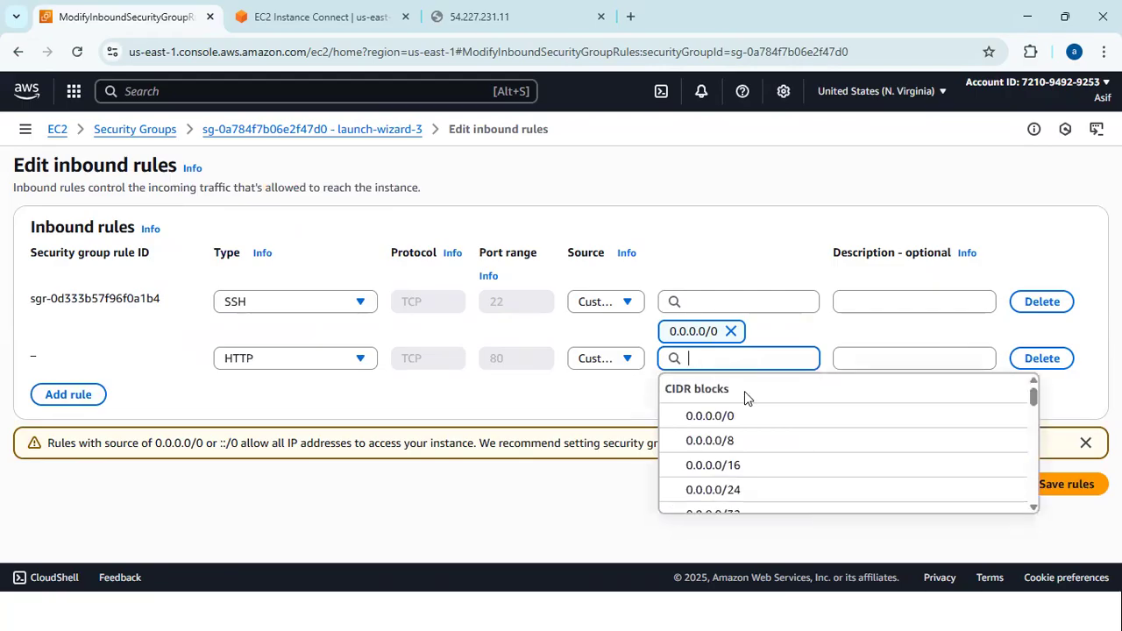
left_click(741, 416)
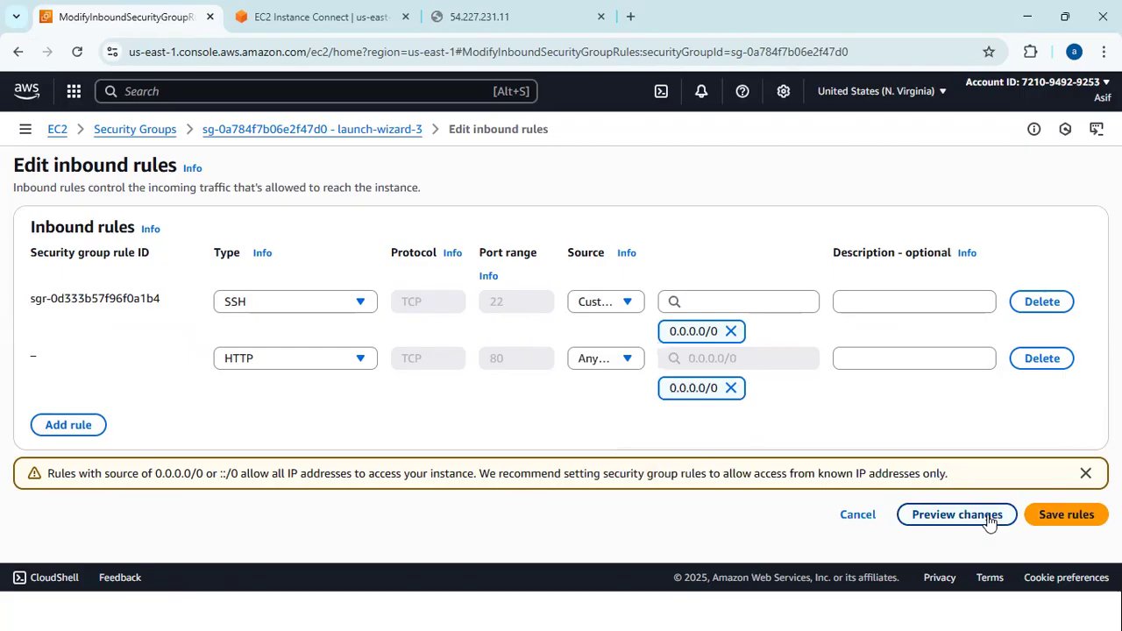
left_click(1035, 517)
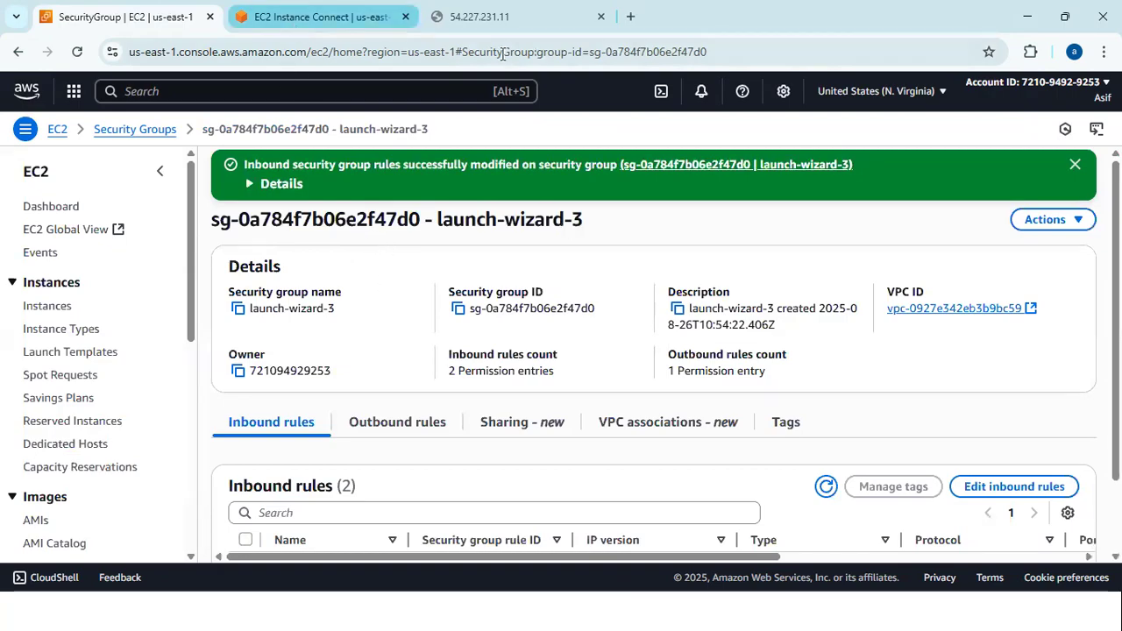
Step: Request the web server's page at 54.227.231.11 again to test HTTP access
left_click(482, 16)
left_click(258, 44)
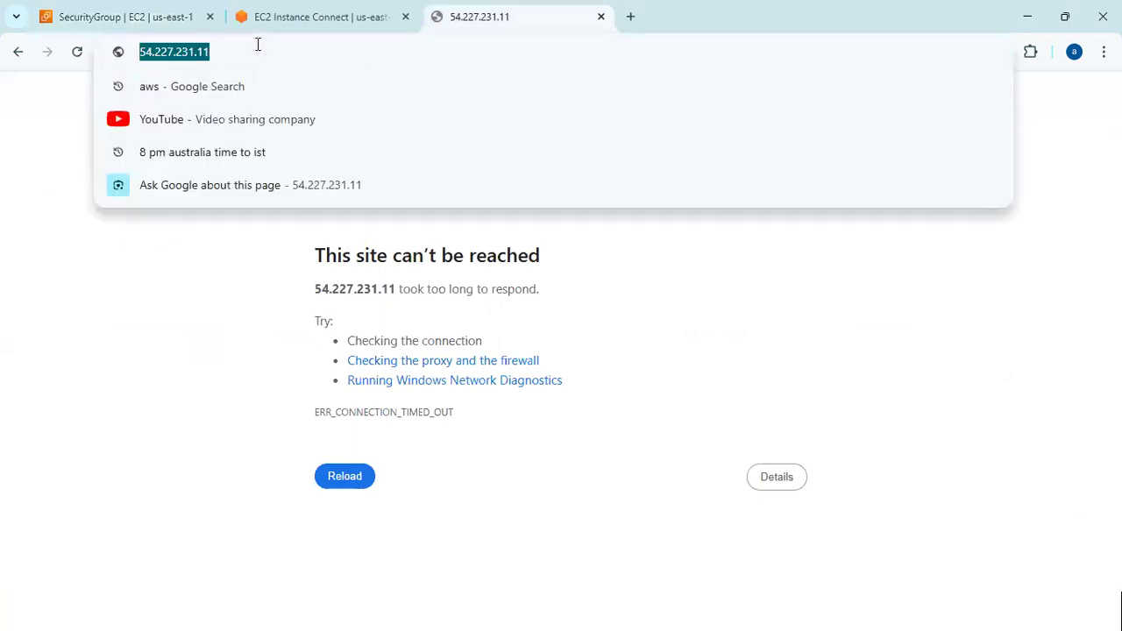
key("Return")
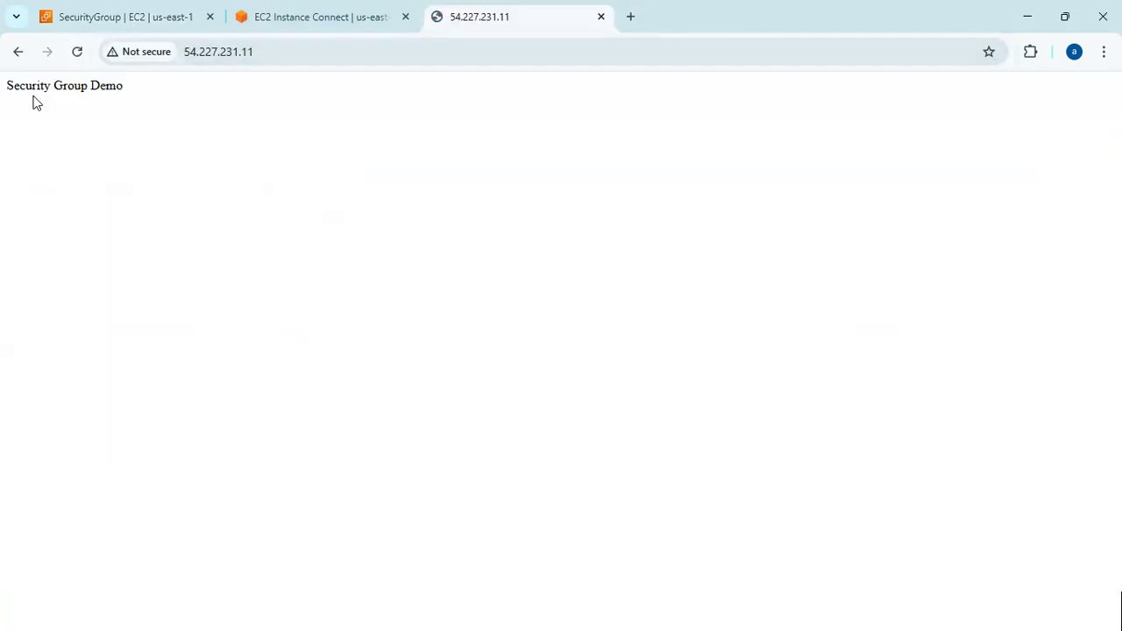
Step: Switch to the presentation and advance to the "Security Groups Rules" slide
left_click(110, 16)
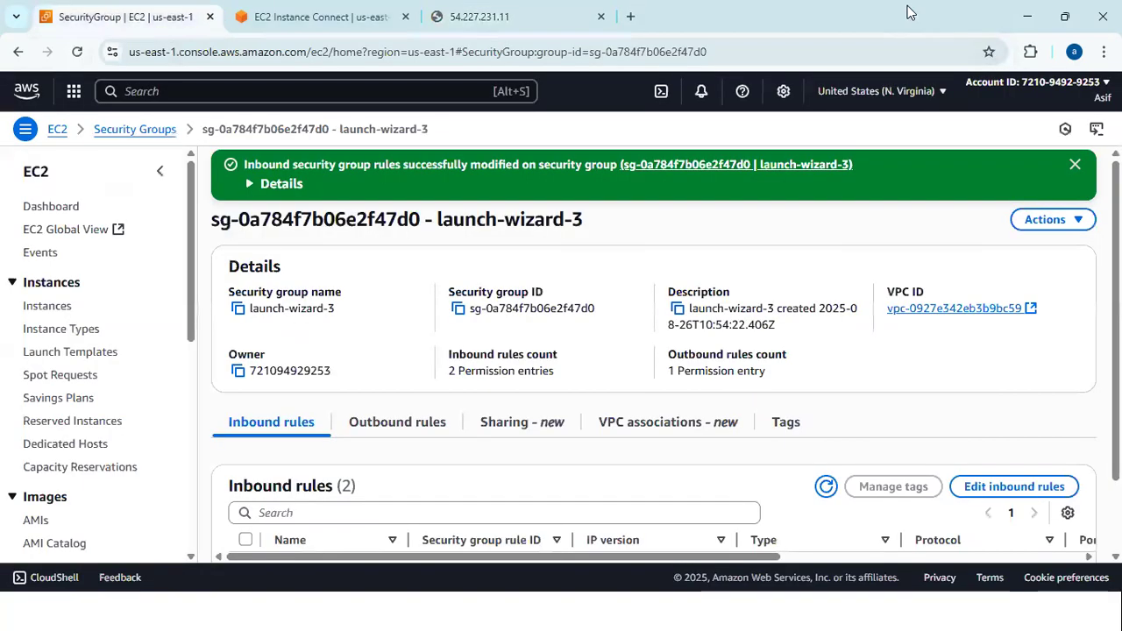
left_click(1028, 16)
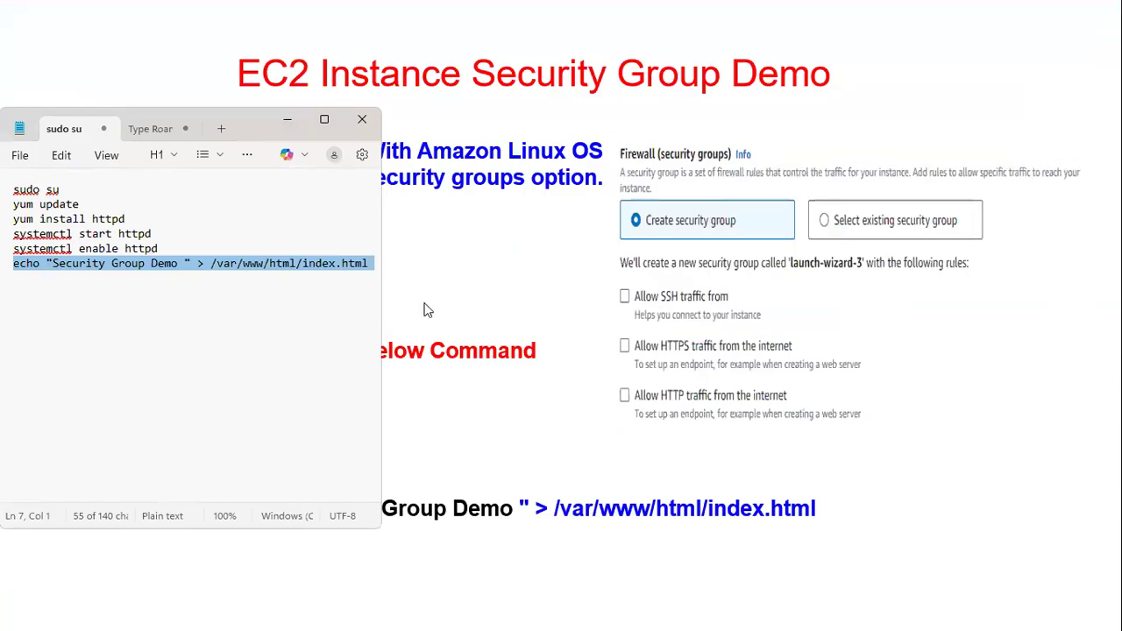
left_click(399, 334)
left_click(399, 334)
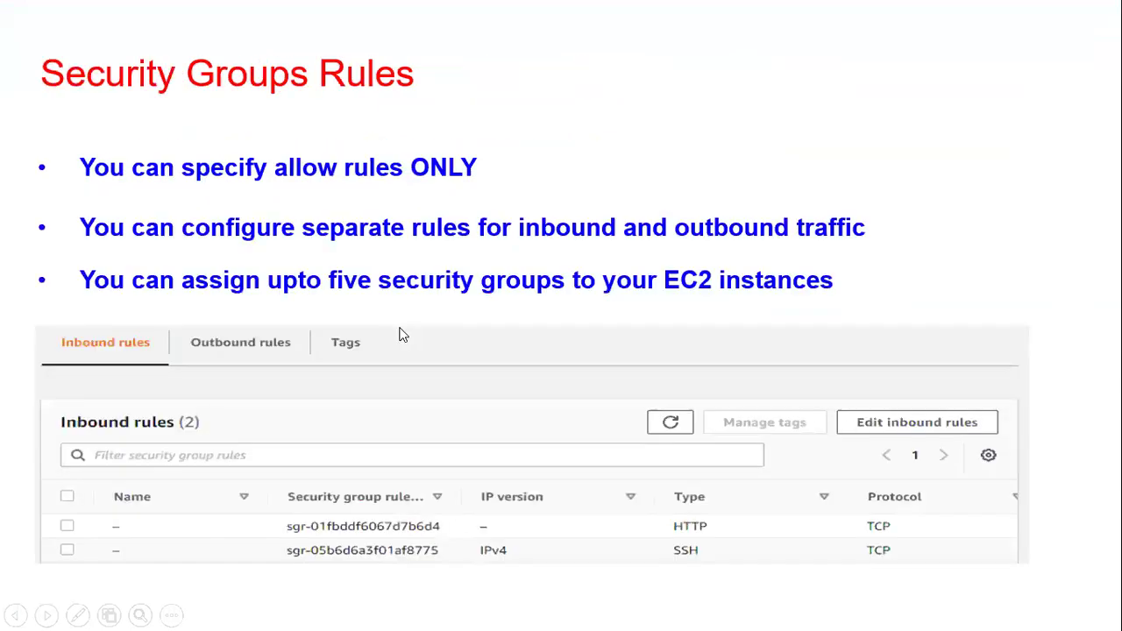
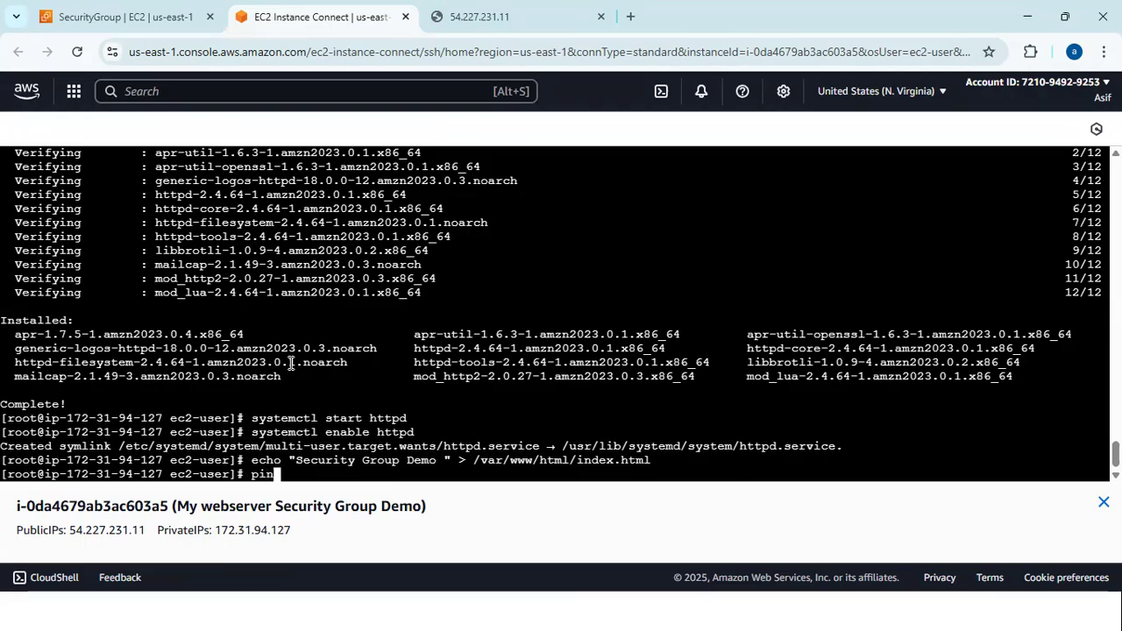
type("w")
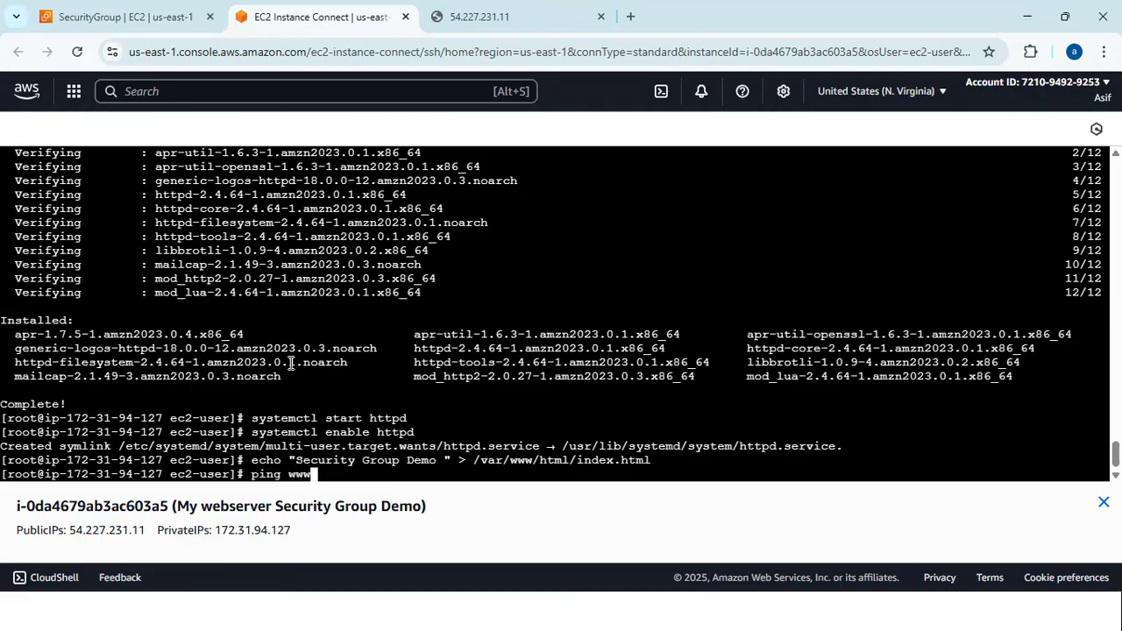
type(".google.com")
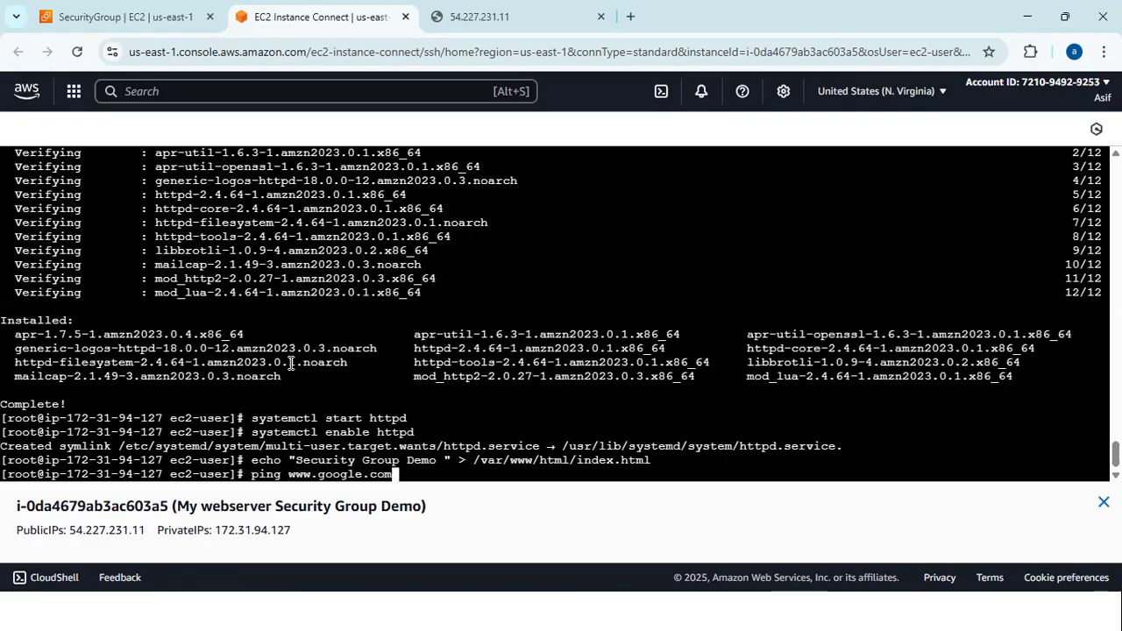
key("Return")
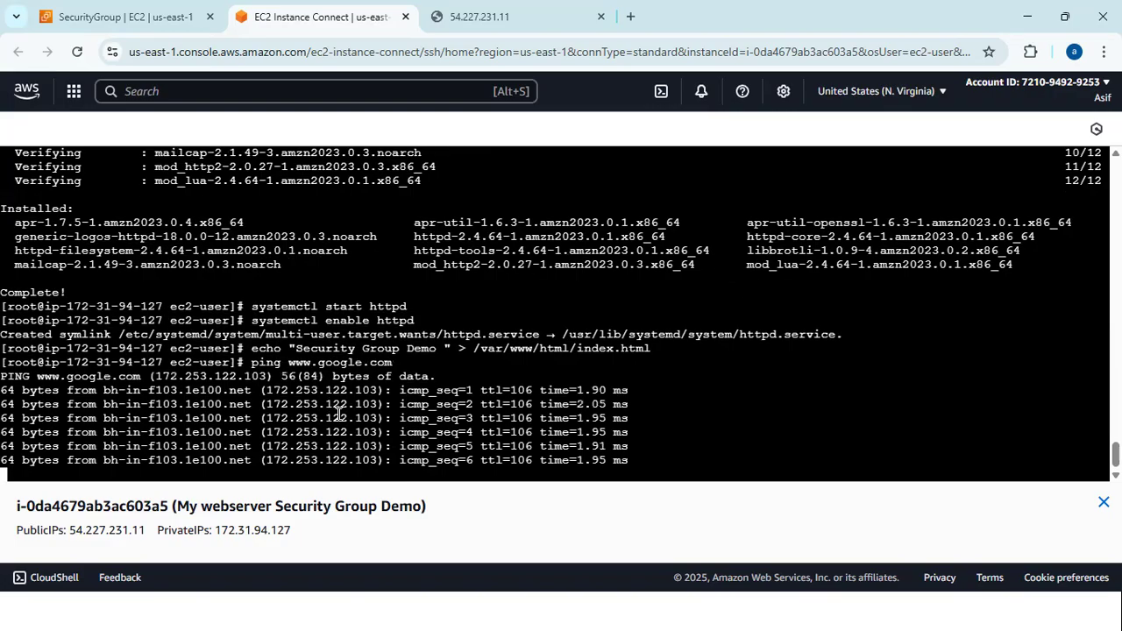
Step: Delete the All traffic outbound rule from the launch-wizard-3 security group and save the rules
left_click(153, 17)
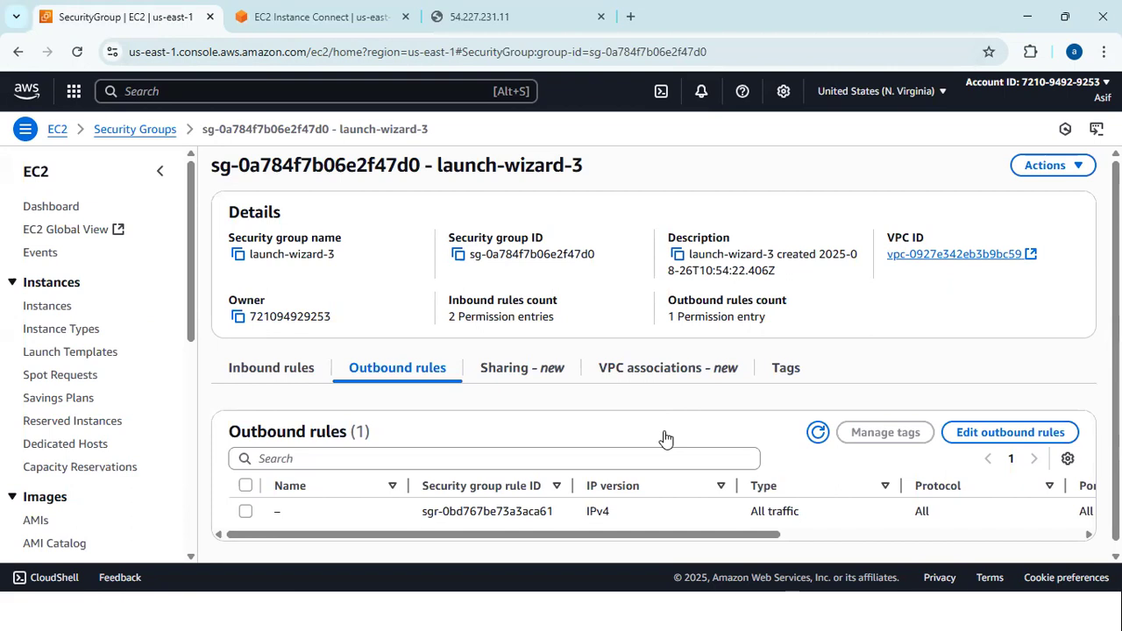
left_click(1015, 445)
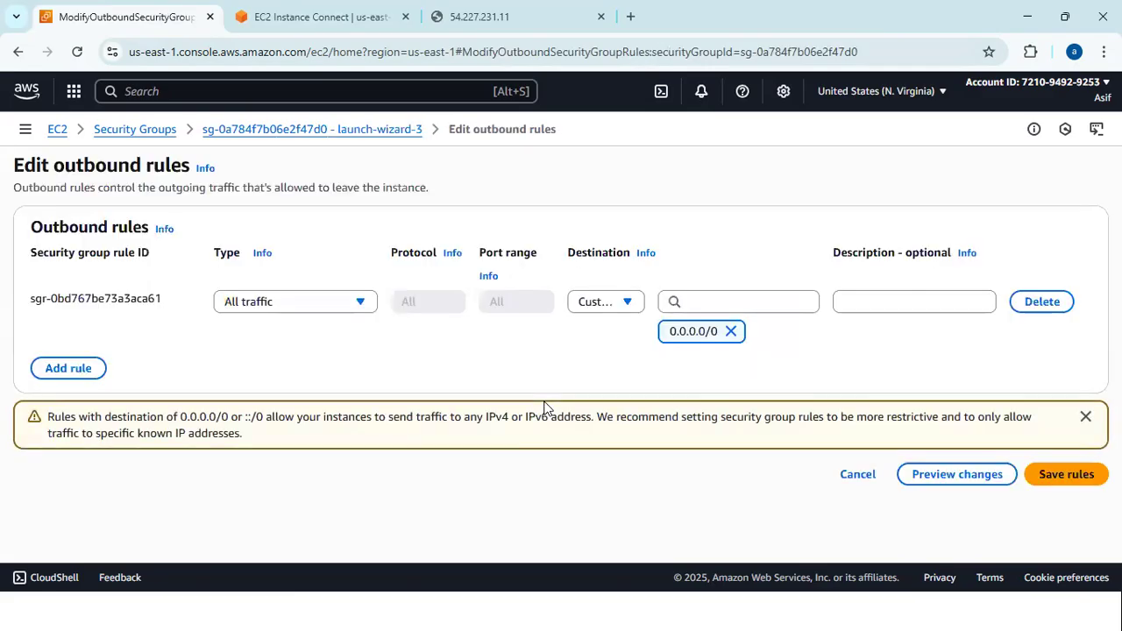
left_click(1042, 302)
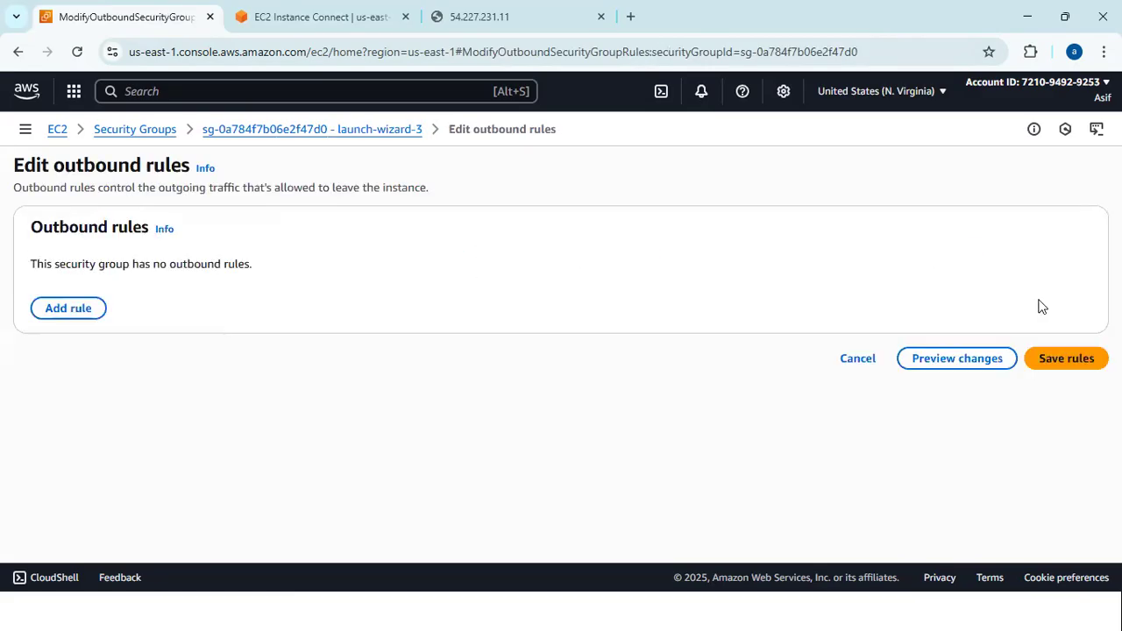
left_click(1042, 365)
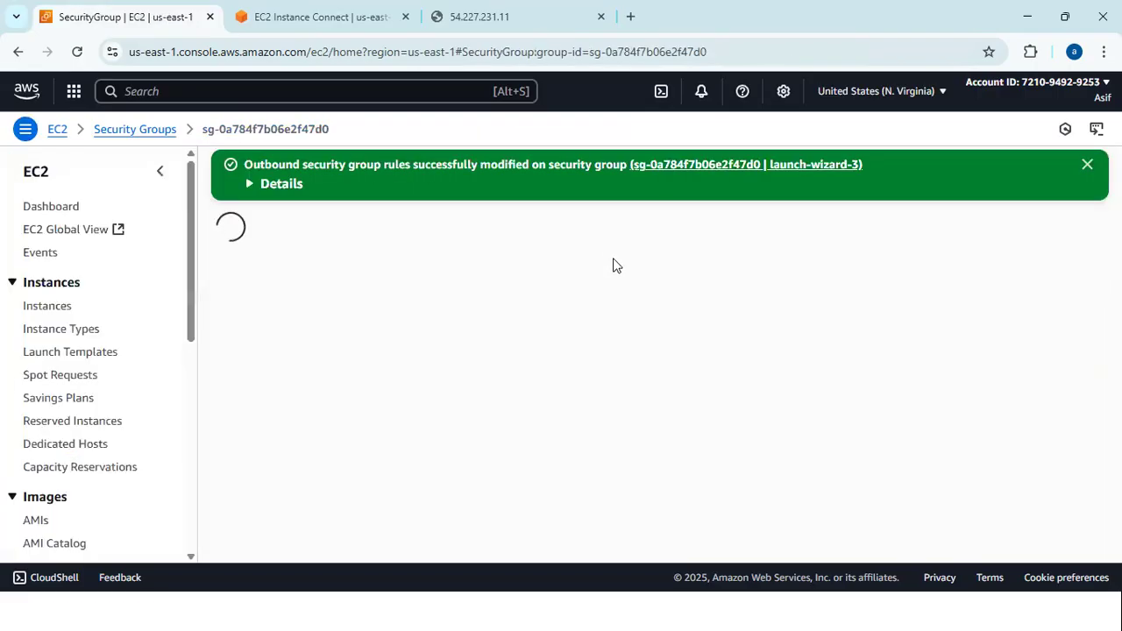
Step: Check the running ping in the instance's terminal session and close that session
left_click(340, 23)
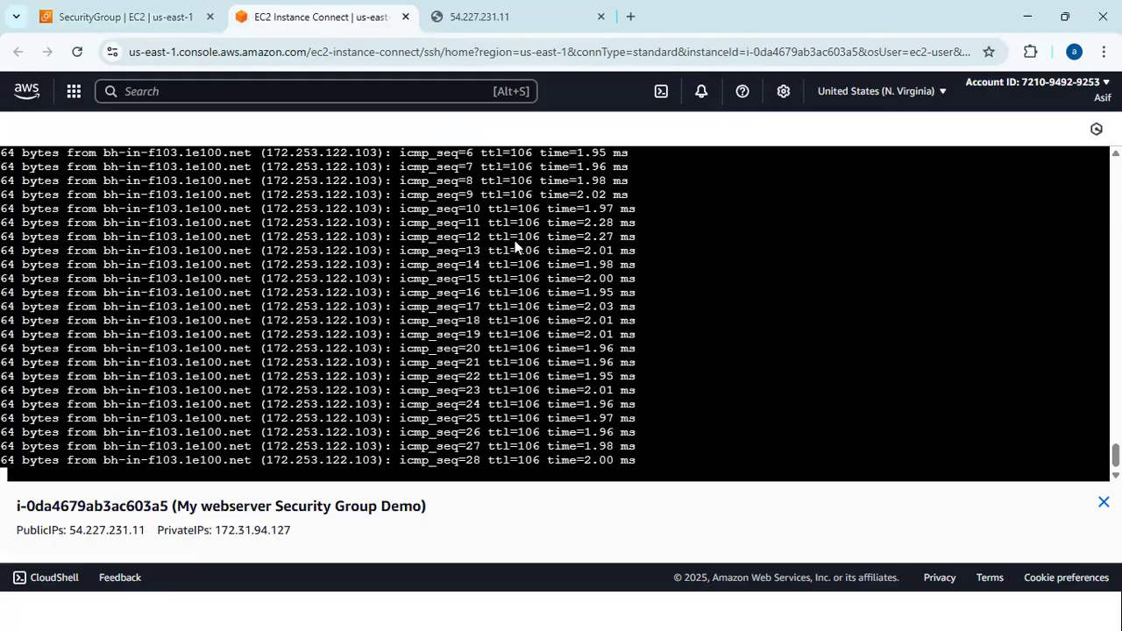
double_click(438, 266)
left_click(438, 270)
double_click(438, 265)
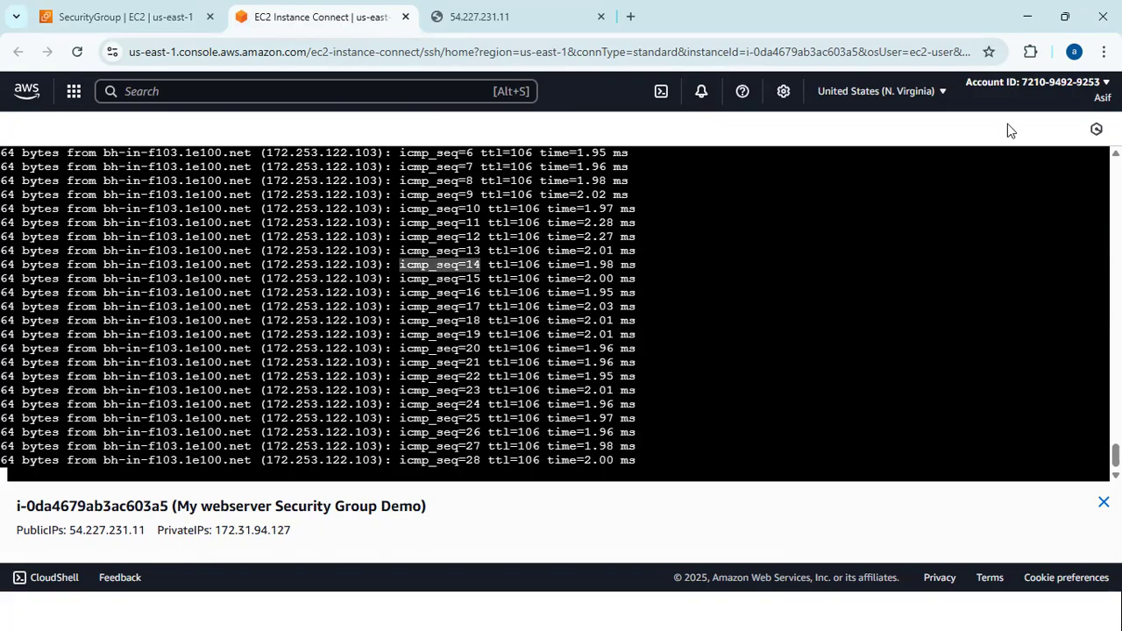
left_click(627, 292)
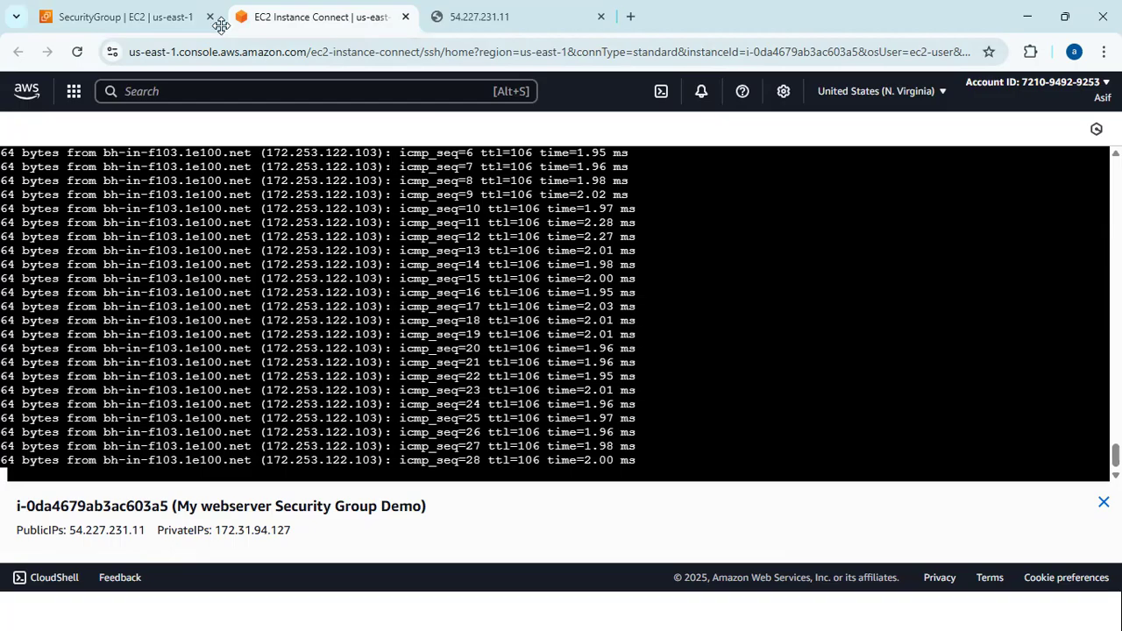
left_click(406, 16)
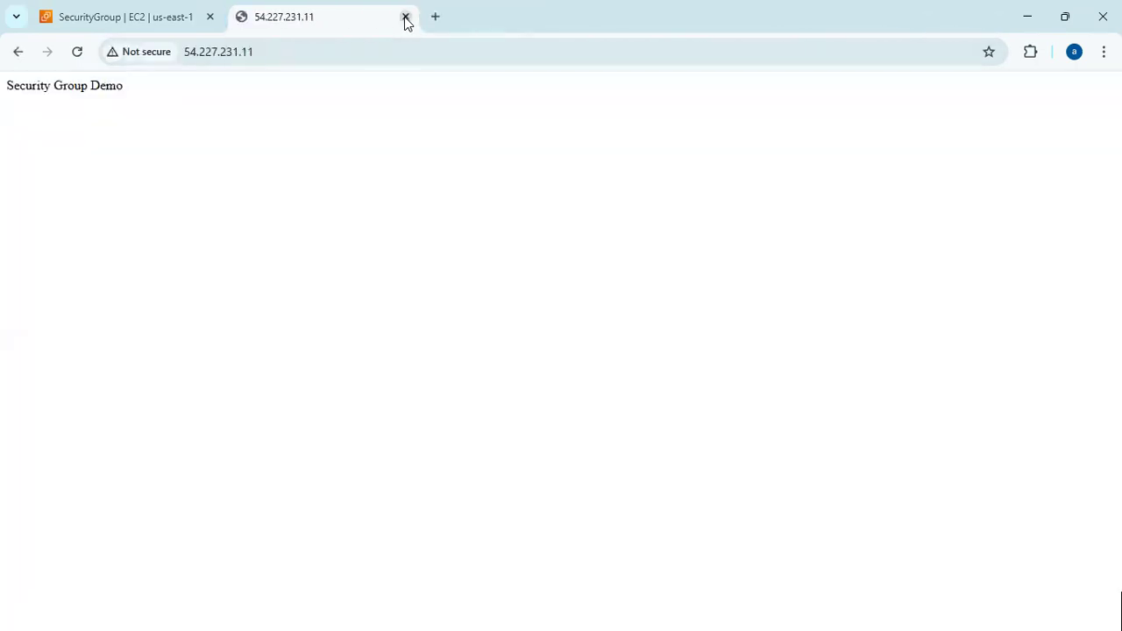
Step: Open the EC2 Dashboard in a separate browser tab and place it before the security group page
left_click(137, 26)
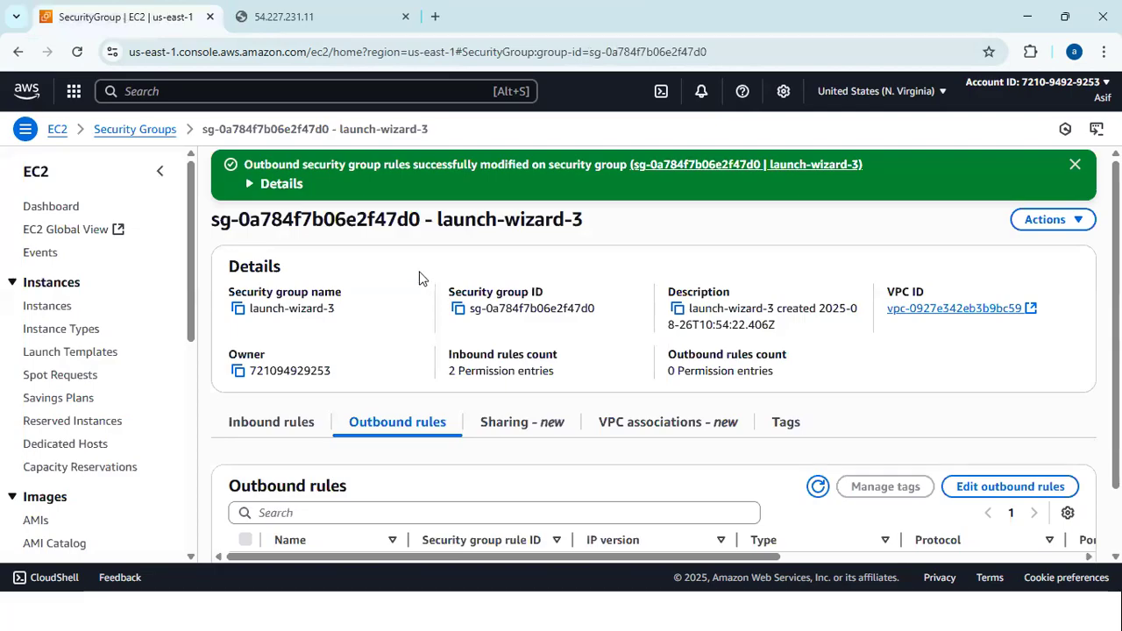
right_click(57, 214)
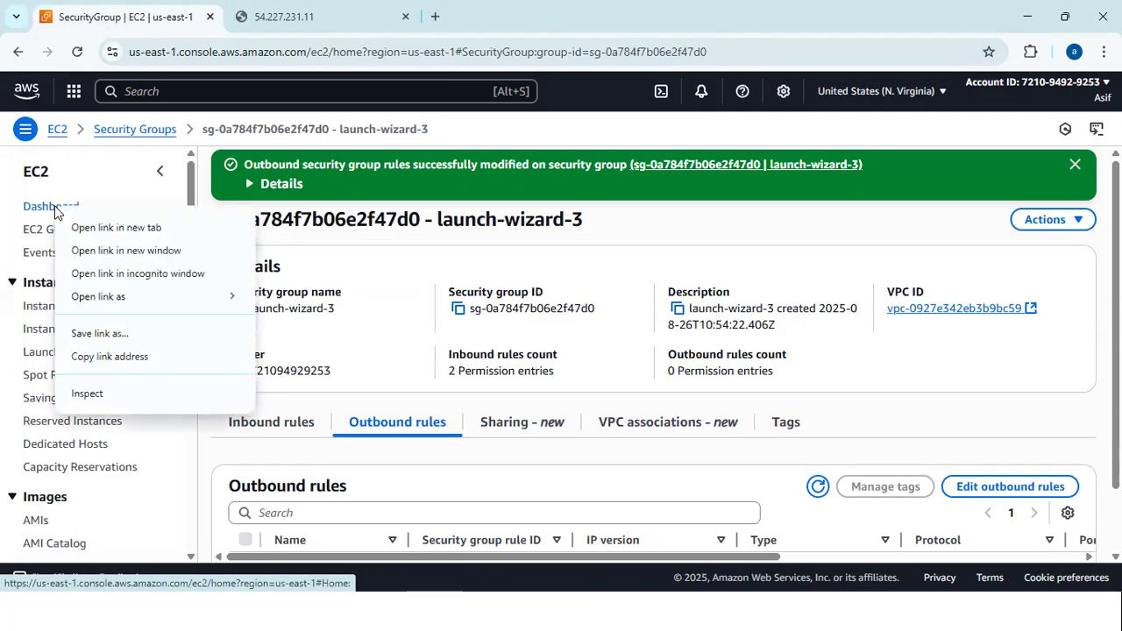
left_click(90, 228)
left_click_drag(272, 24, 78, 25)
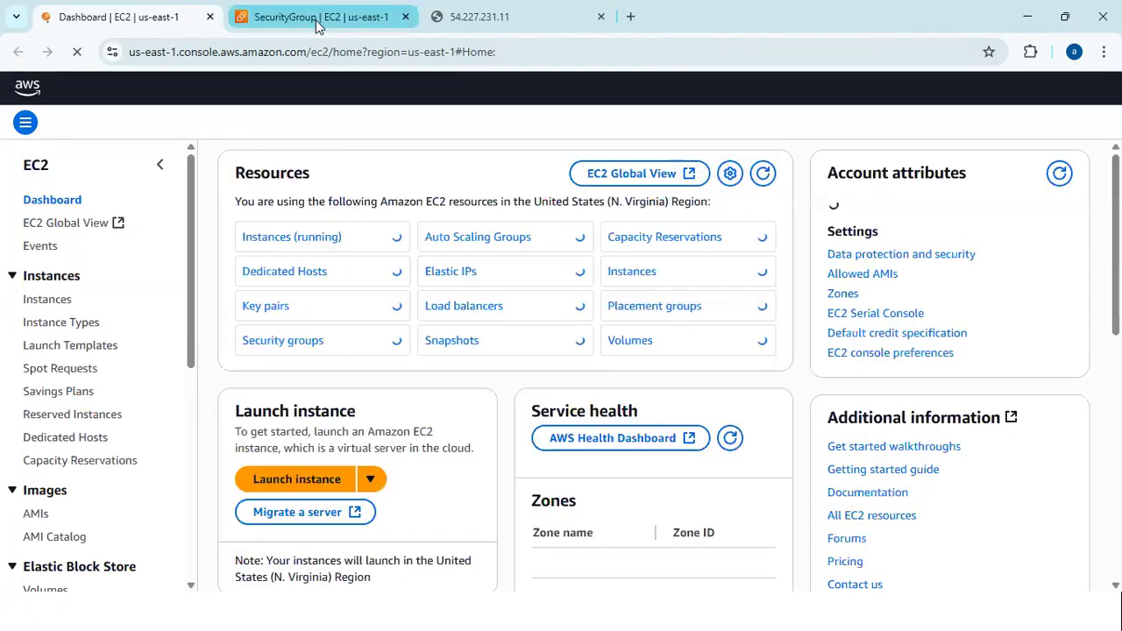
left_click(249, 24)
left_click(114, 17)
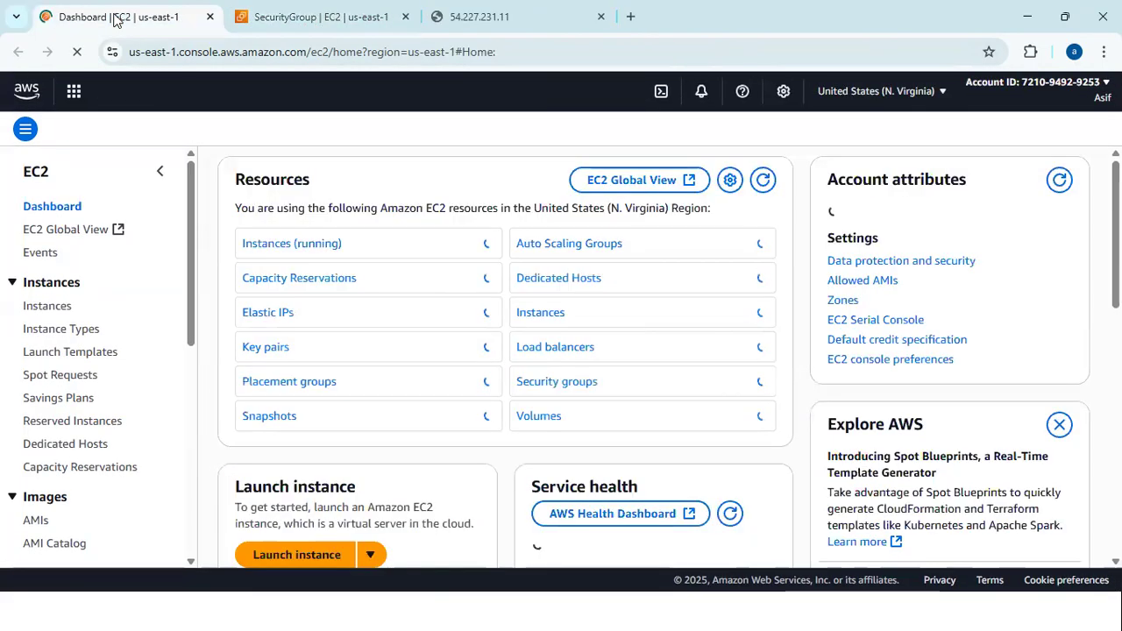
Step: Connect to the running My webserver Security Group Demo instance with EC2 Instance Connect over its public IP
left_click(265, 249)
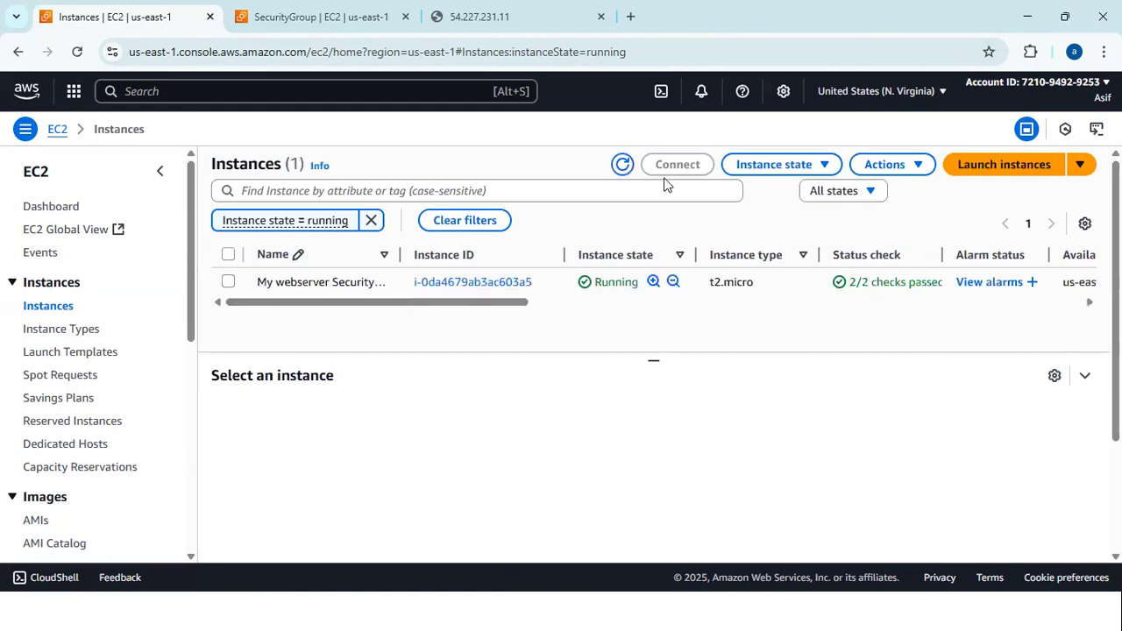
left_click(232, 260)
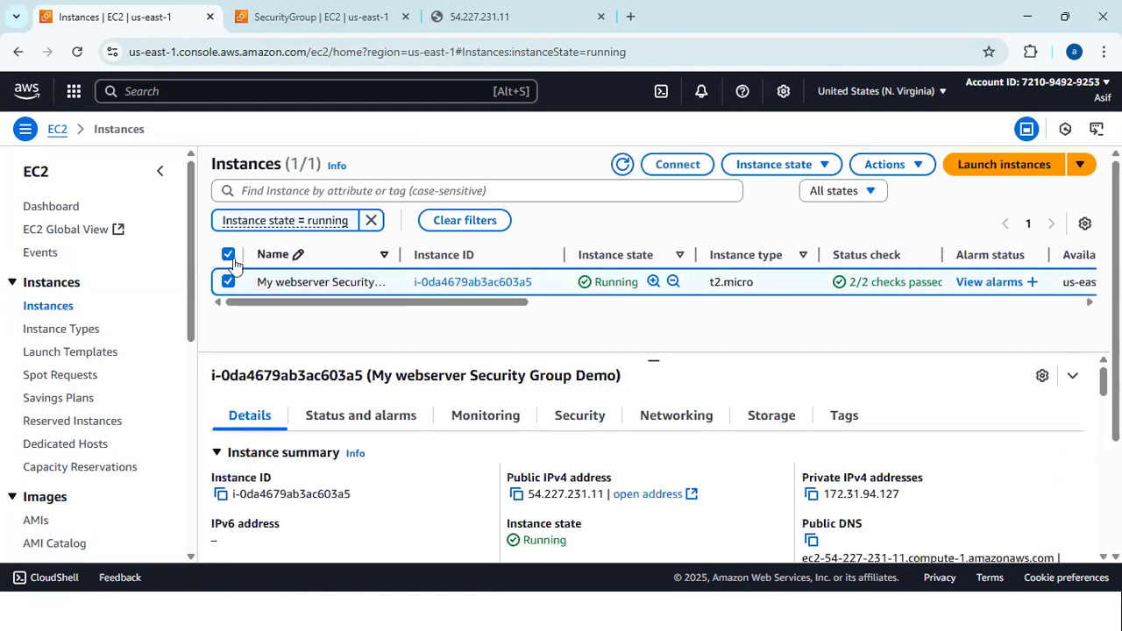
left_click(675, 165)
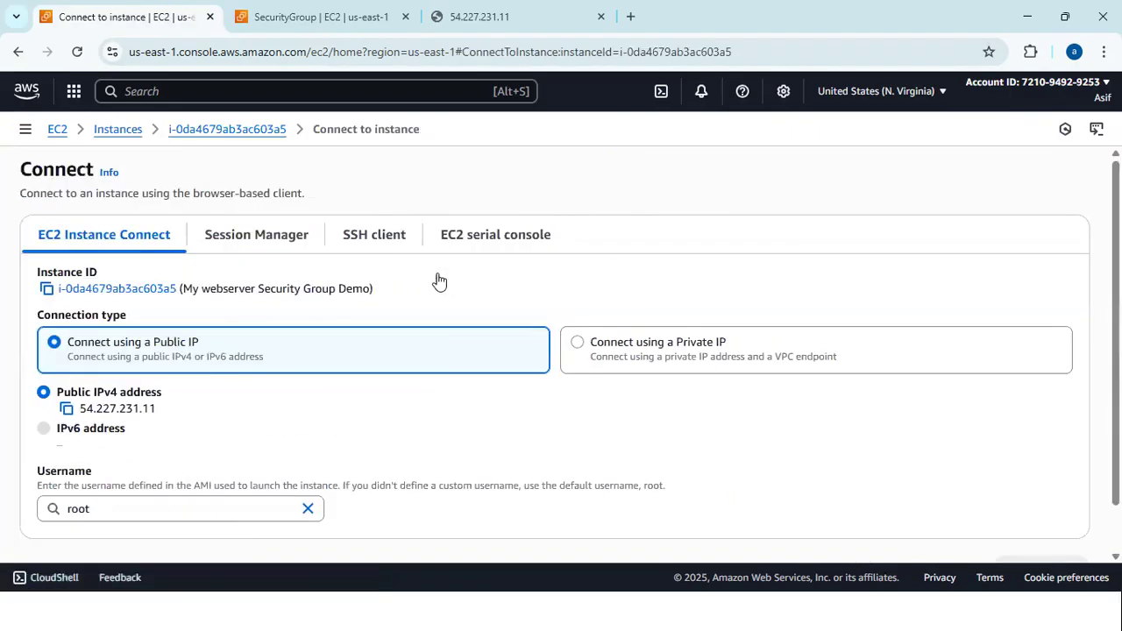
scroll(271, 394, "down", 3)
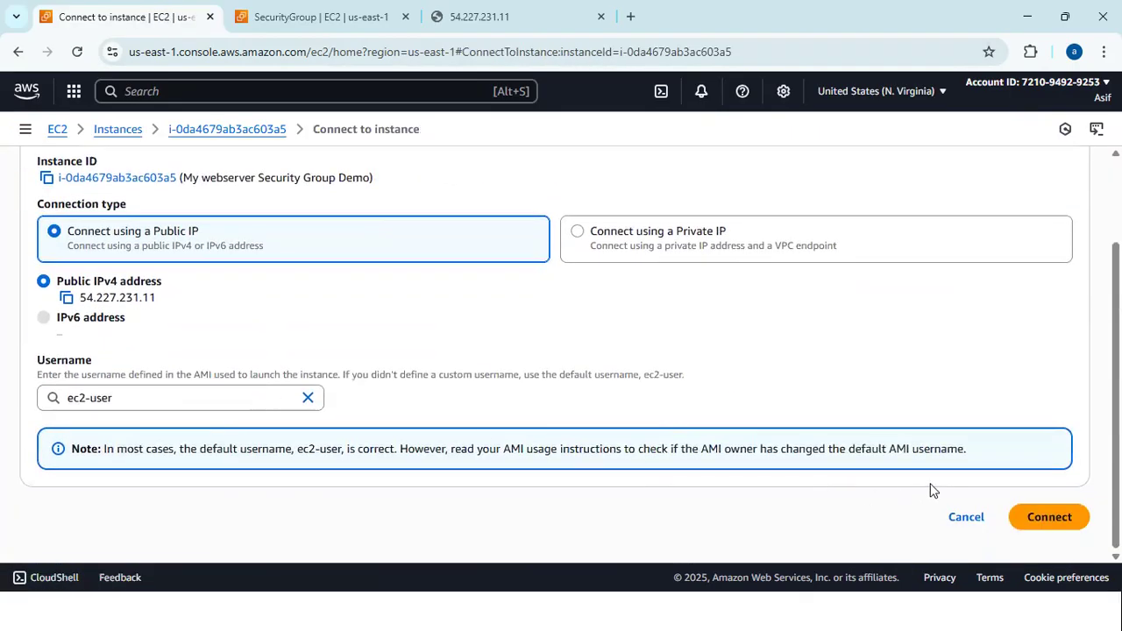
left_click(1045, 517)
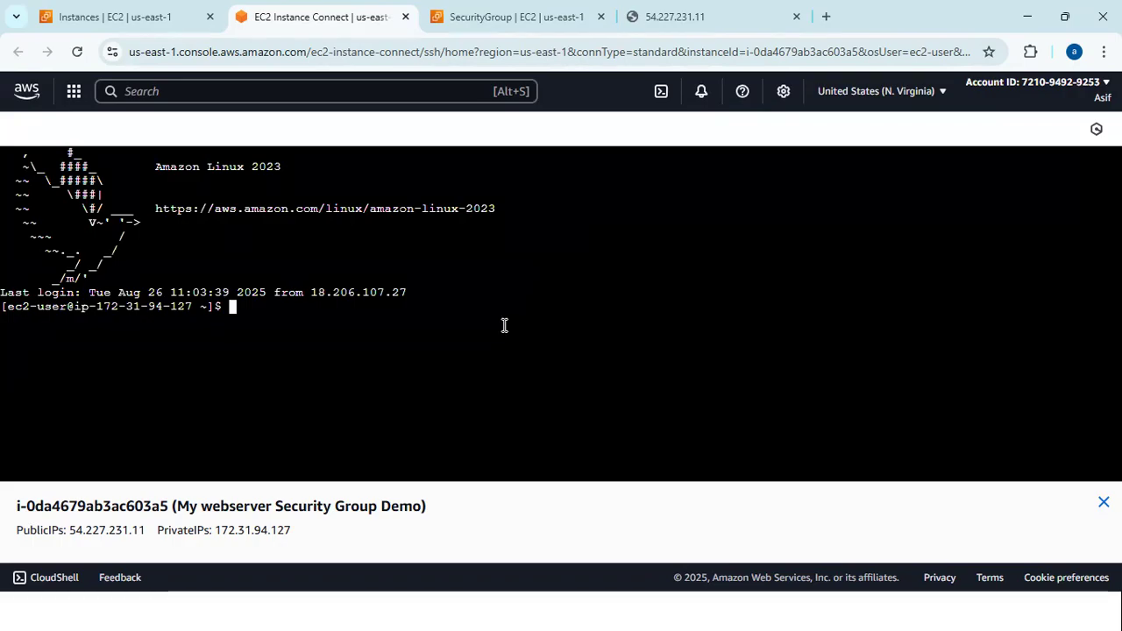
type("ping www.google.com")
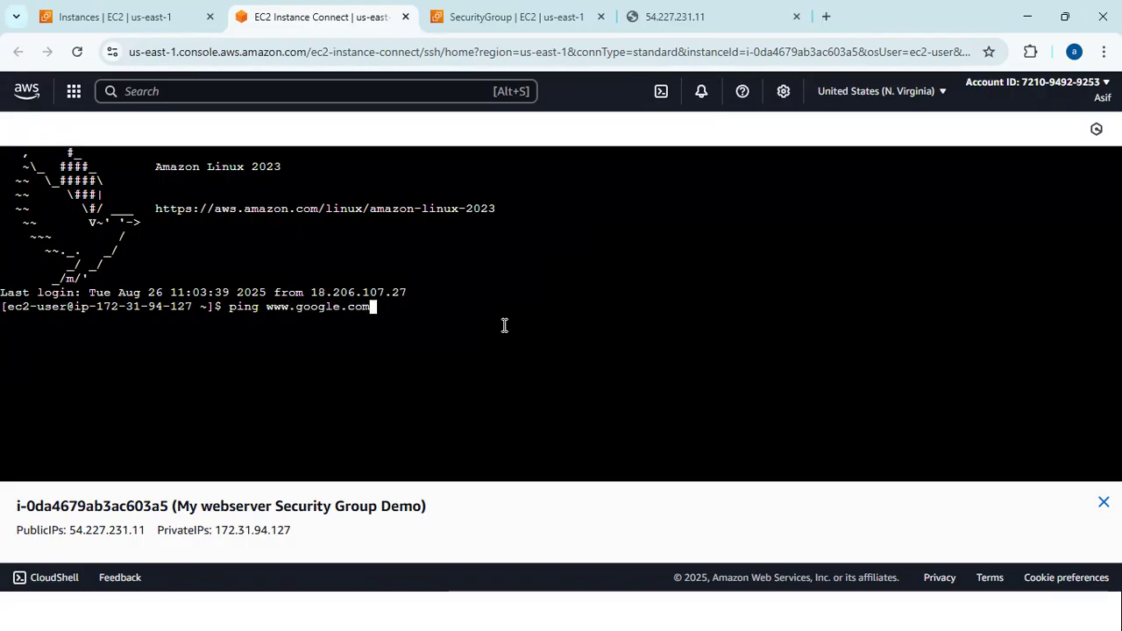
key("Return")
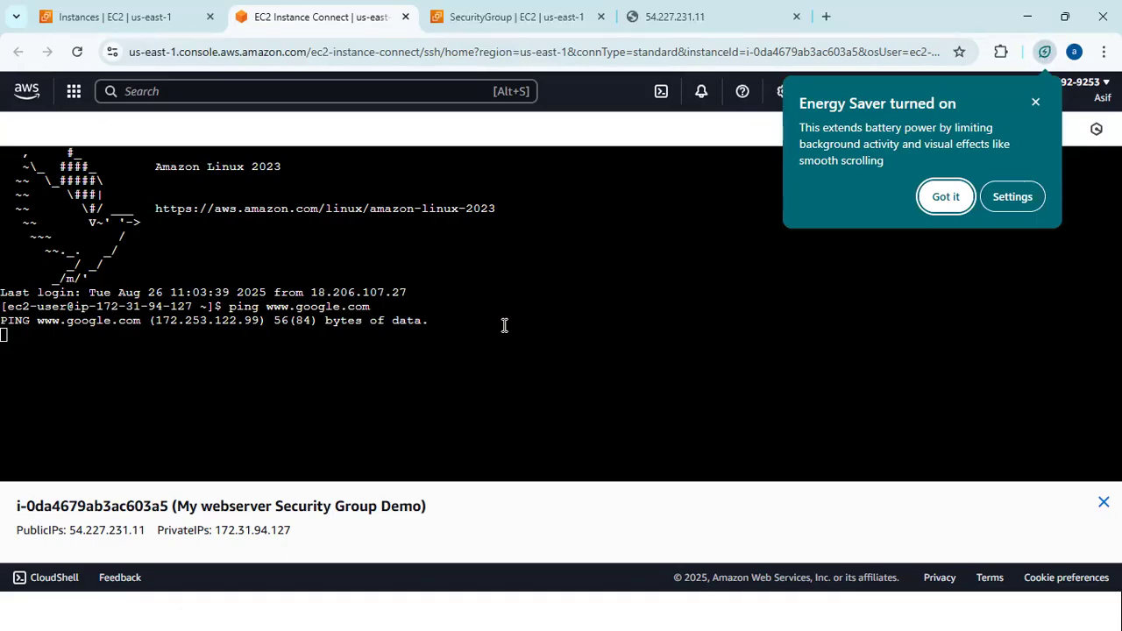
Step: Add an outbound rule of type All ICMP - IPv4 to the launch-wizard-3 security group
left_click(114, 17)
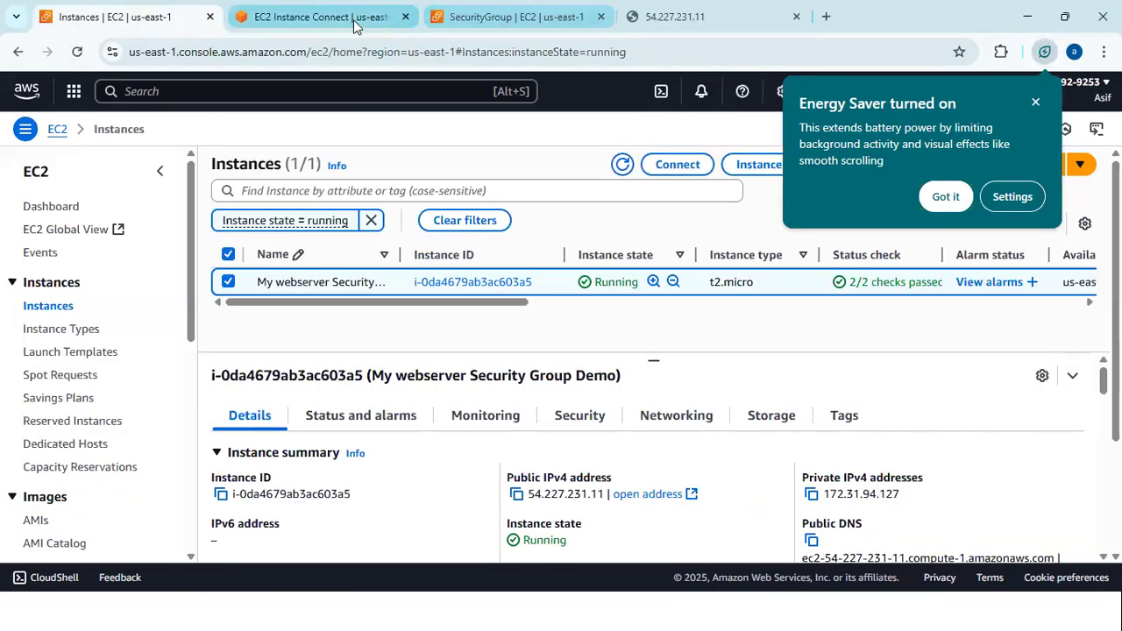
left_click(351, 17)
left_click_drag(451, 18, 330, 16)
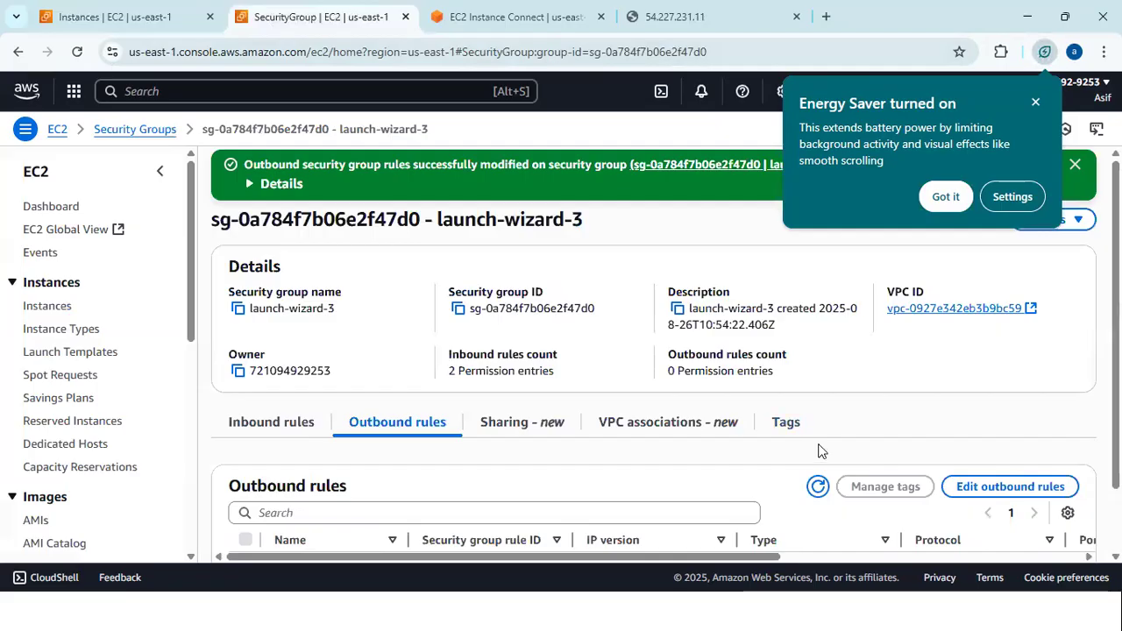
scroll(841, 447, "down", 1)
left_click(985, 416)
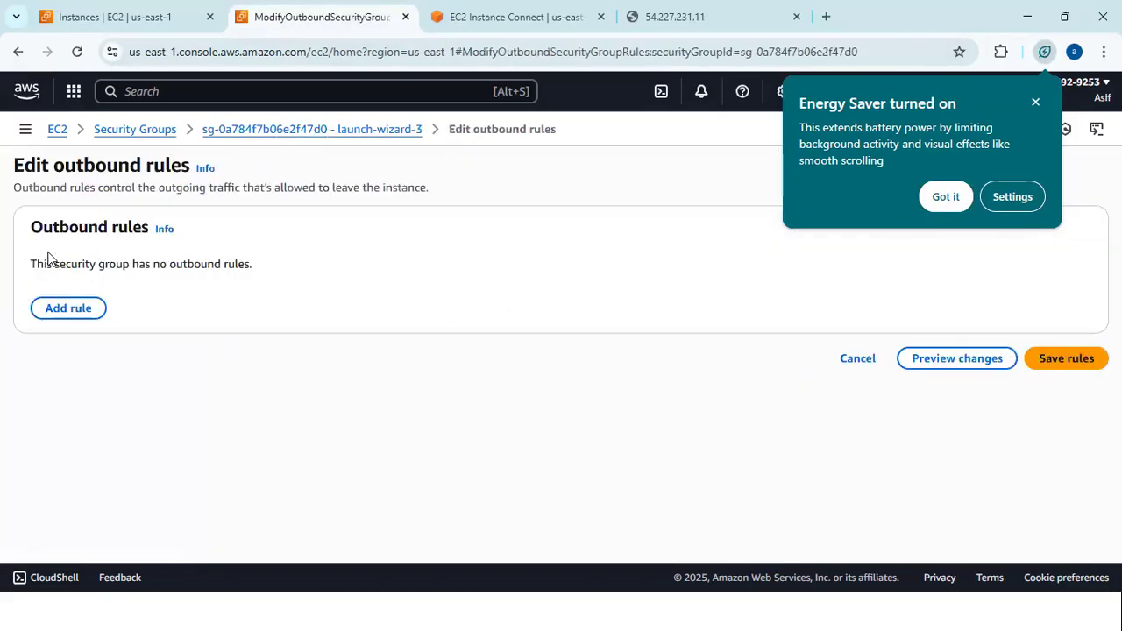
left_click(74, 312)
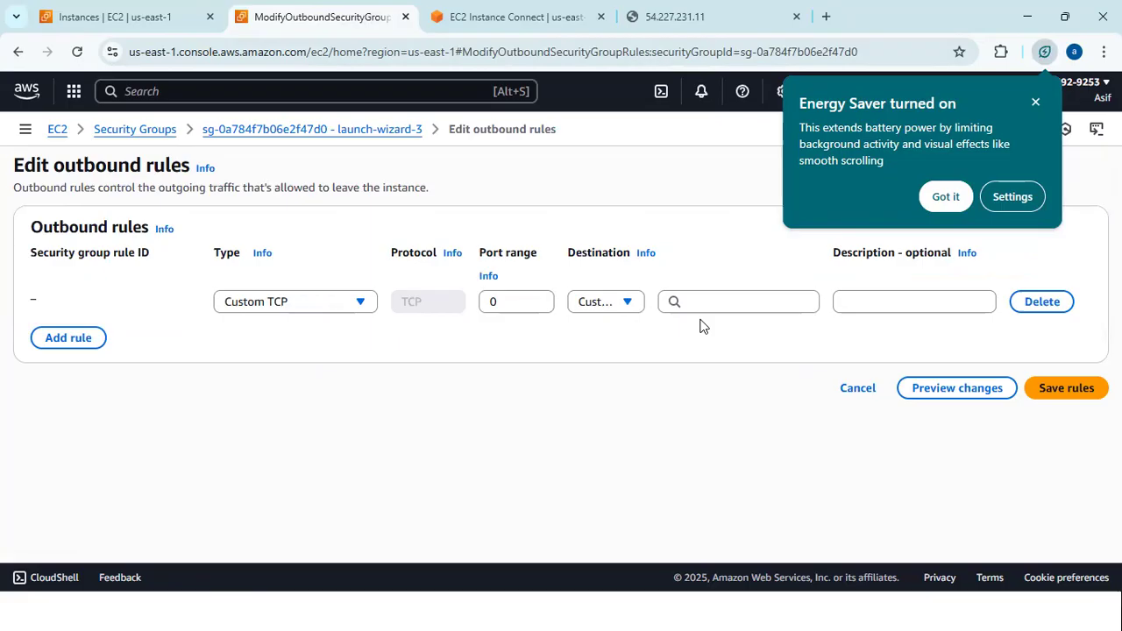
left_click(301, 308)
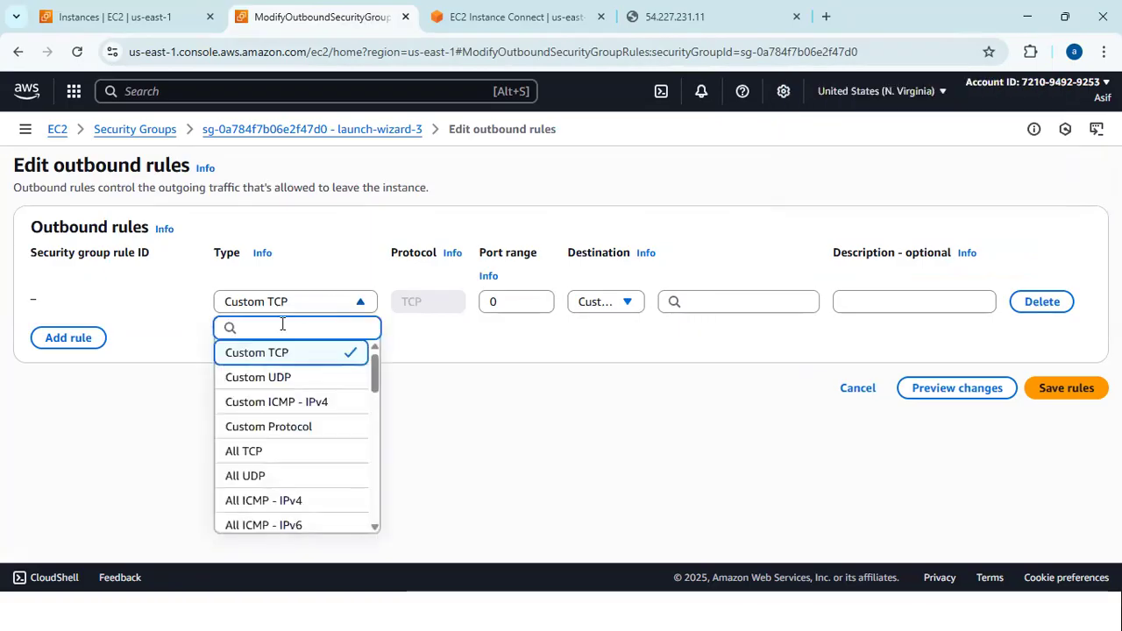
type("icm")
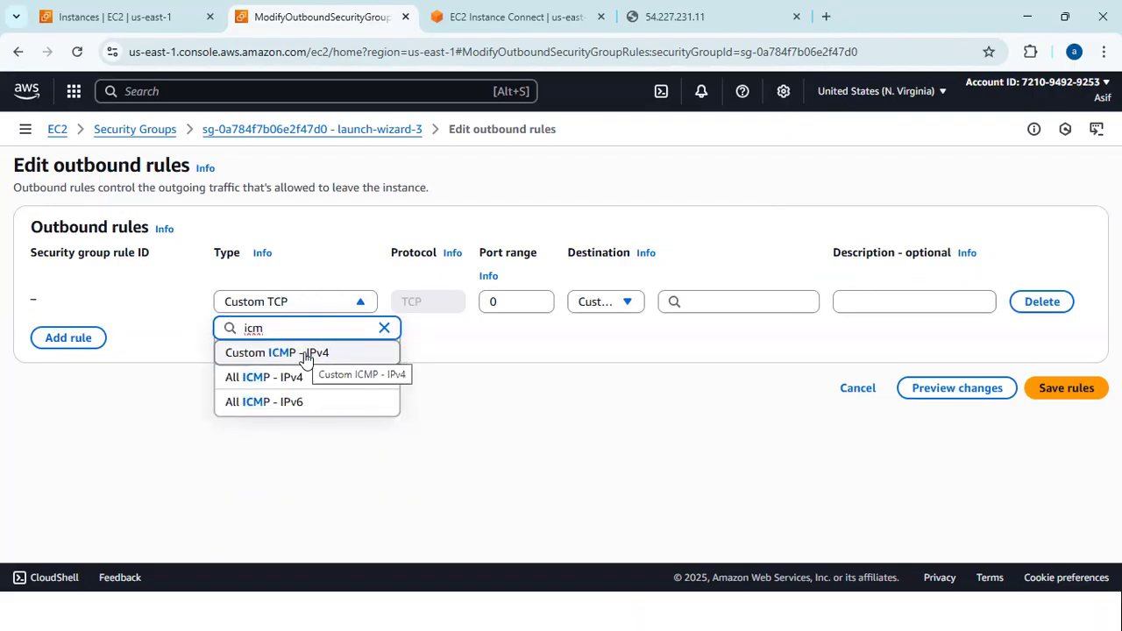
left_click(277, 380)
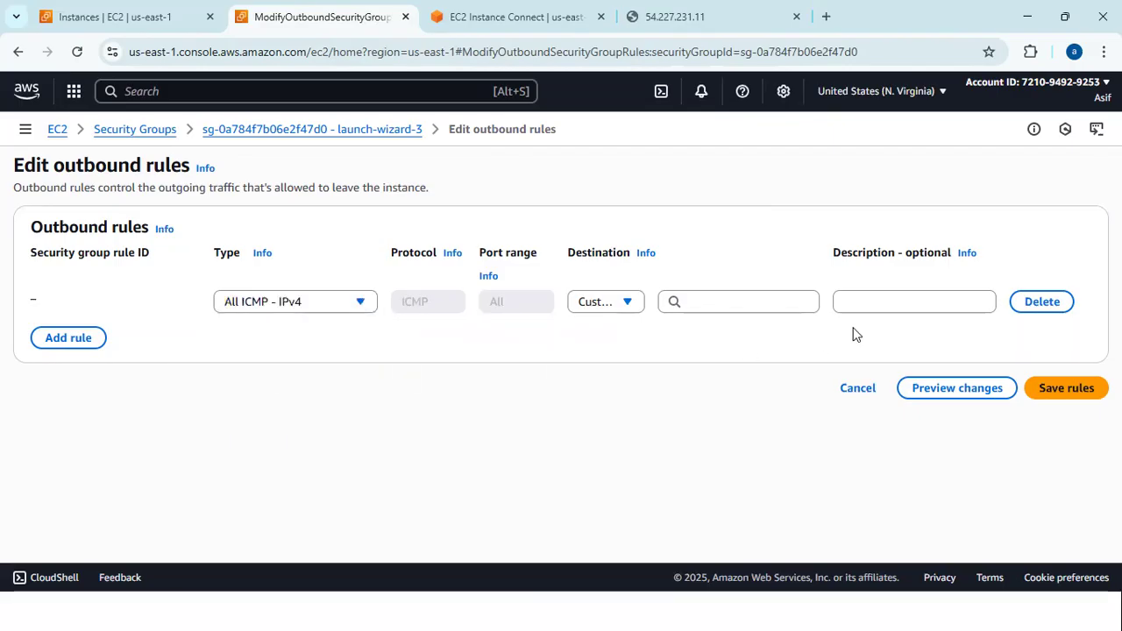
Step: Save the outbound ICMP rule with destination 0.0.0.0/0 and recheck the ping in the terminal session
left_click(848, 299)
left_click(722, 302)
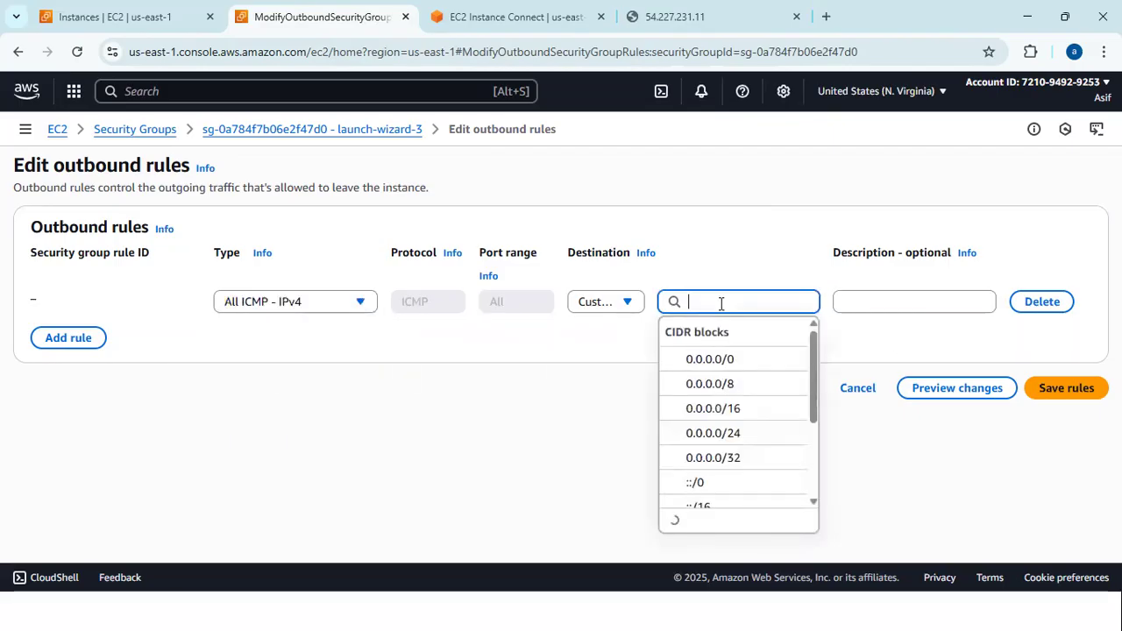
left_click(721, 358)
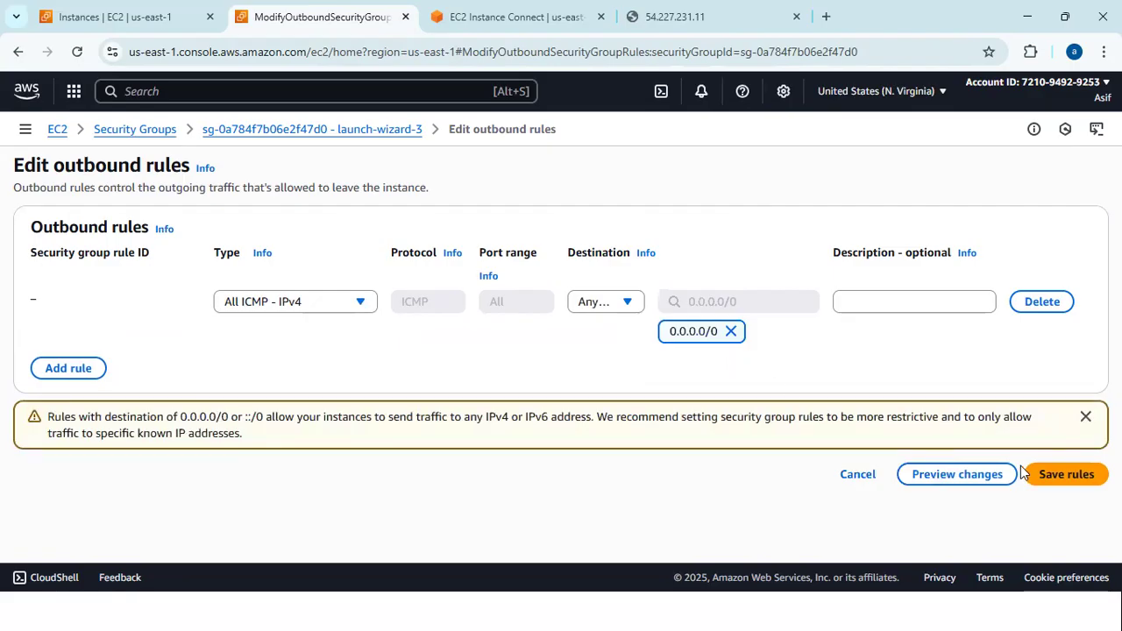
left_click(1052, 476)
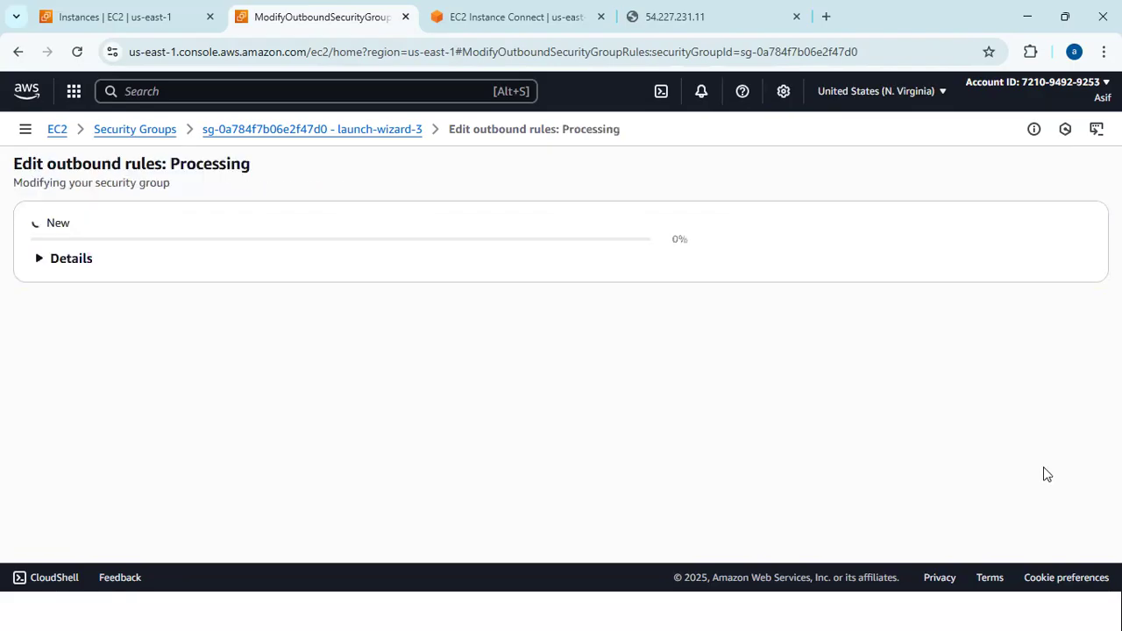
left_click(526, 17)
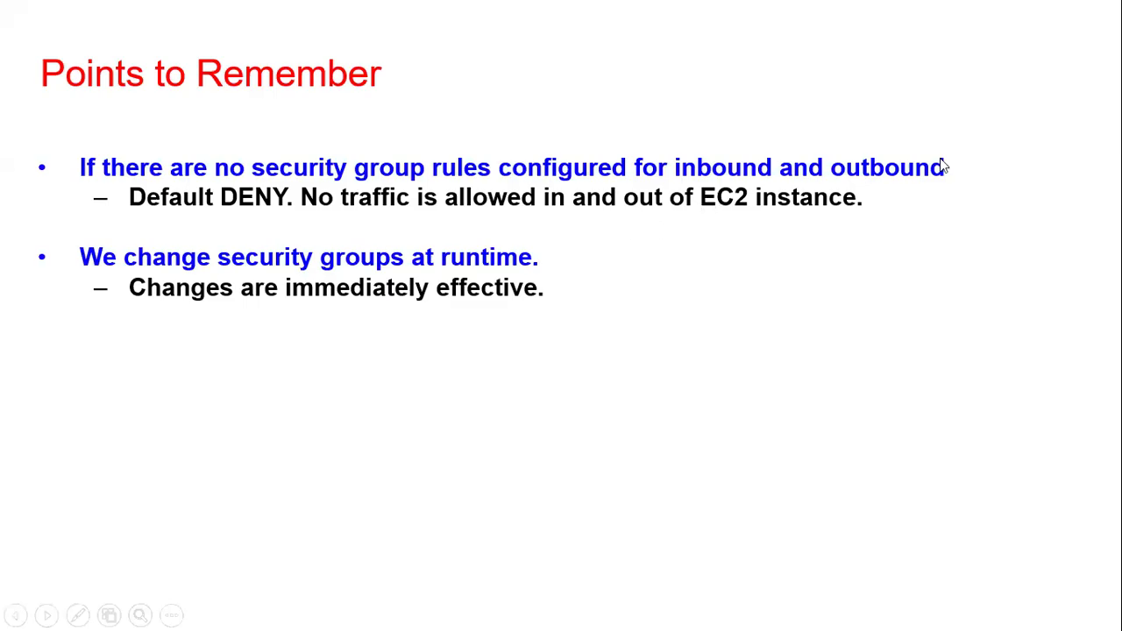
Step: On the "Points to Remember" slide, pen tick marks beside the points and underline "inbound", "outbound", "Default DENY" and "EC2 instance"
key("ctrl+p")
left_click_drag(35, 164, 62, 163)
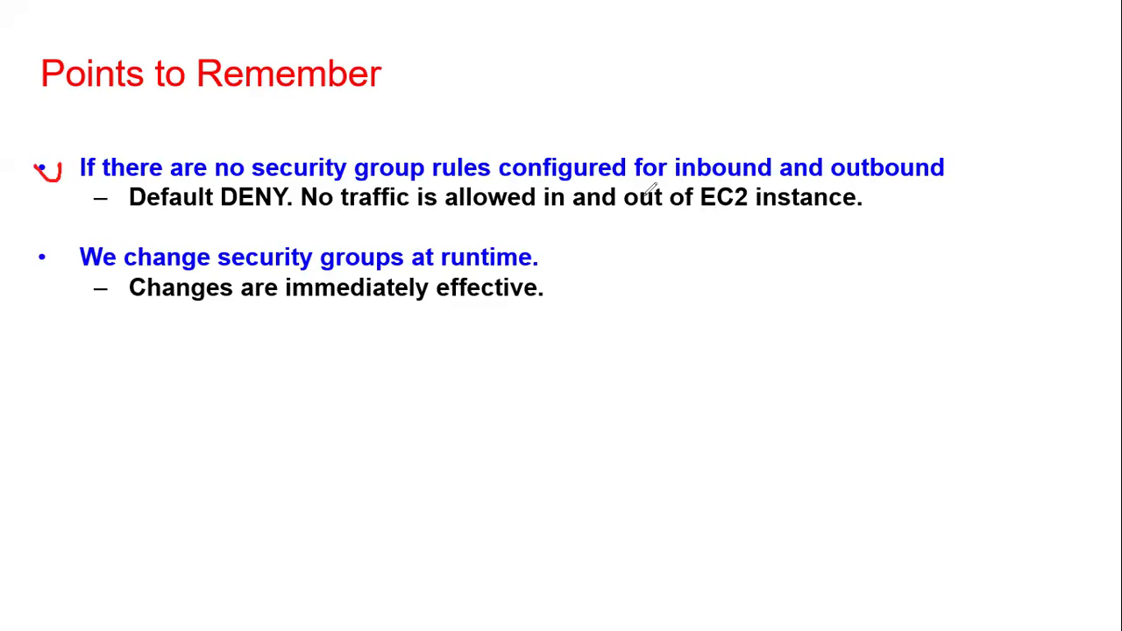
left_click_drag(686, 180, 744, 180)
left_click_drag(849, 177, 912, 174)
left_click_drag(104, 198, 124, 189)
left_click_drag(140, 212, 273, 211)
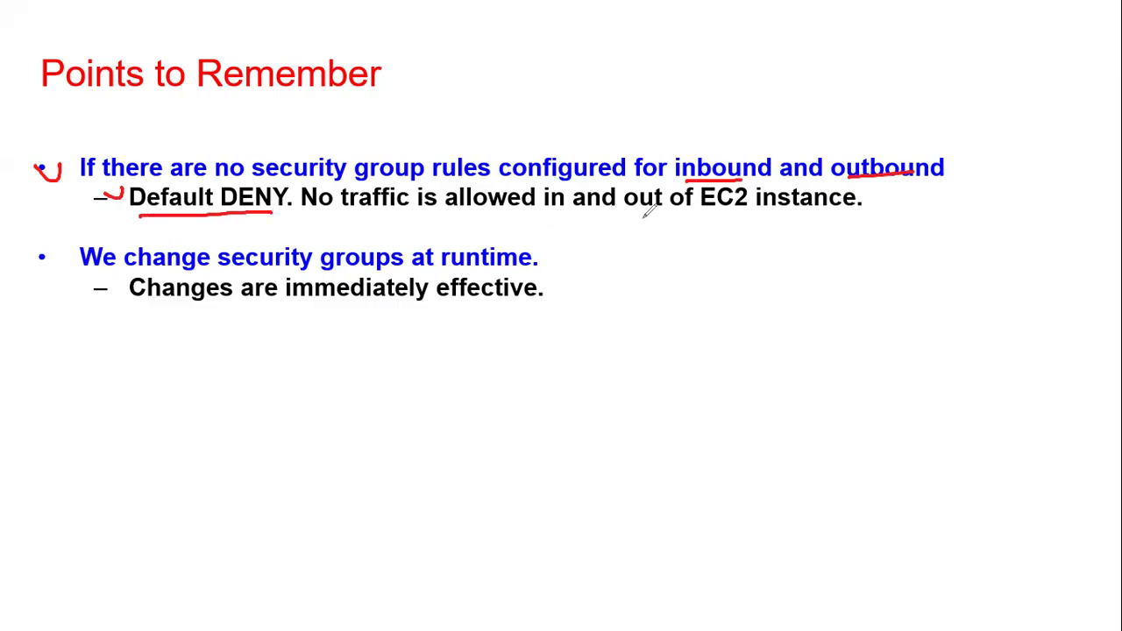
left_click_drag(702, 212, 870, 202)
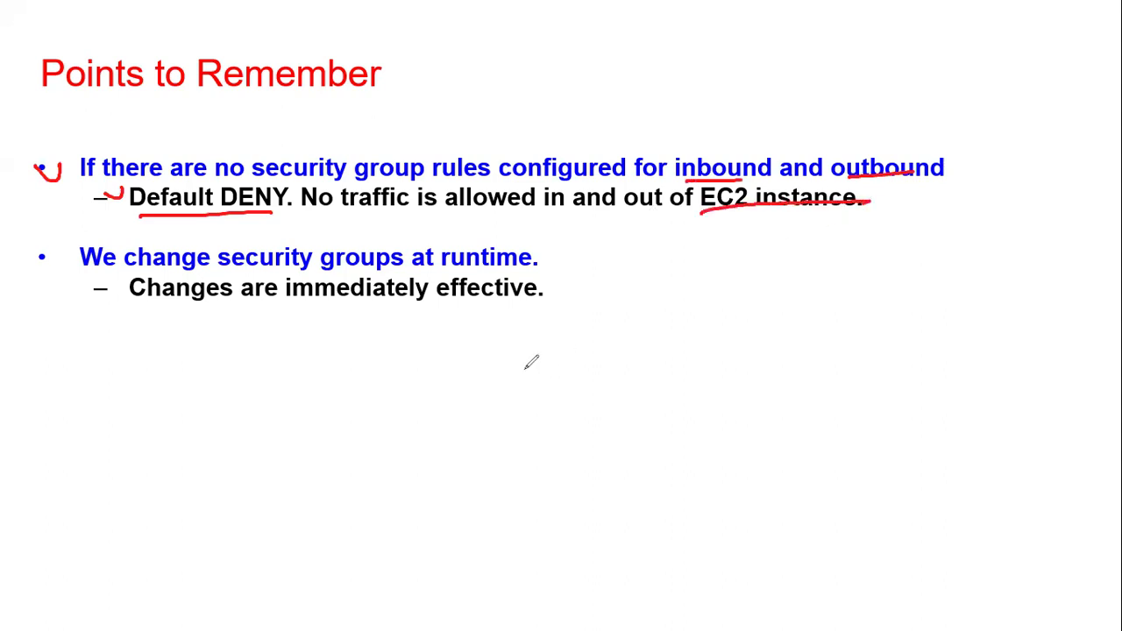
mouse_move(38, 254)
left_mouse_down()
mouse_move(65, 257)
mouse_move(77, 238)
left_mouse_up()
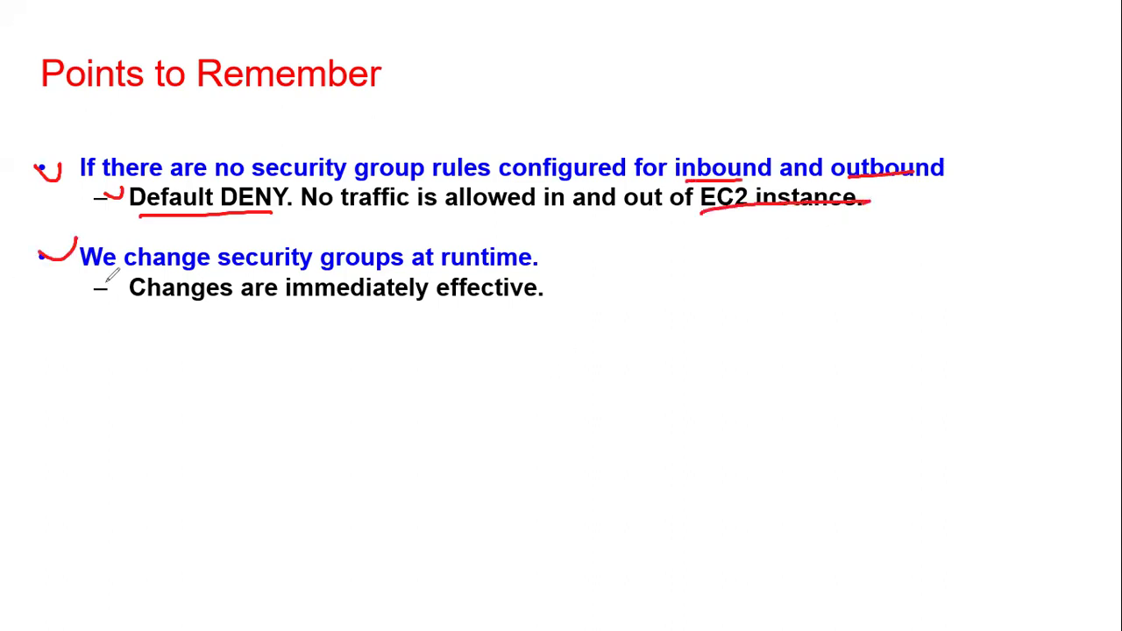